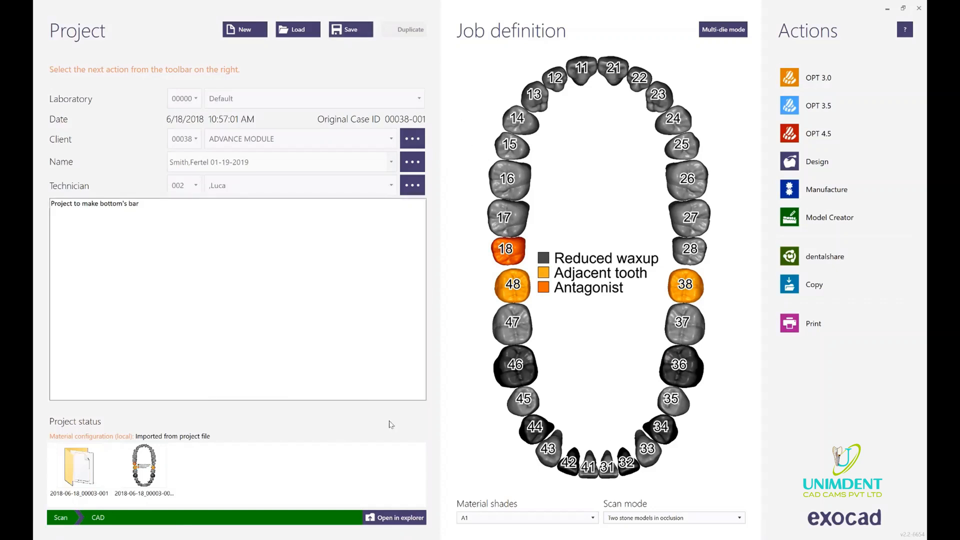
Step: Edit the project notes to read "Project to make bar"
click(156, 201)
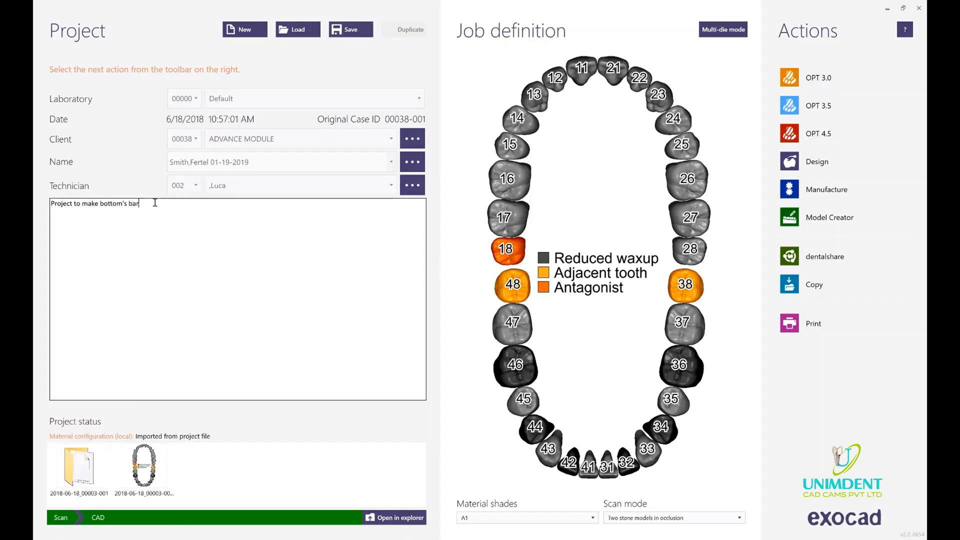
key(BackSpace)
key(BackSpace)
key(BackSpace)
key(BackSpace)
key(BackSpace)
key(BackSpace)
key(BackSpace)
key(BackSpace)
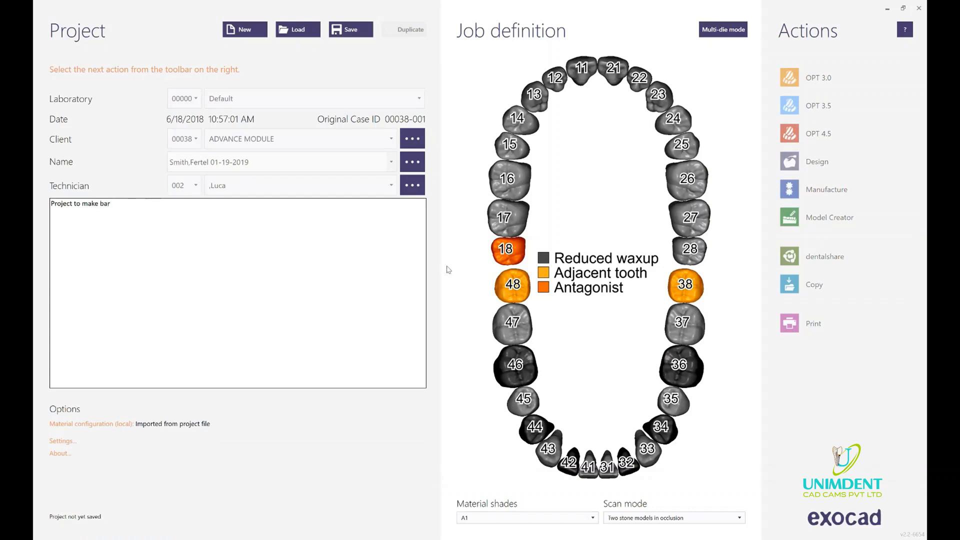
Step: Clear the reduced waxup definition from tooth 46 and the other lower teeth through tooth 36
click(526, 371)
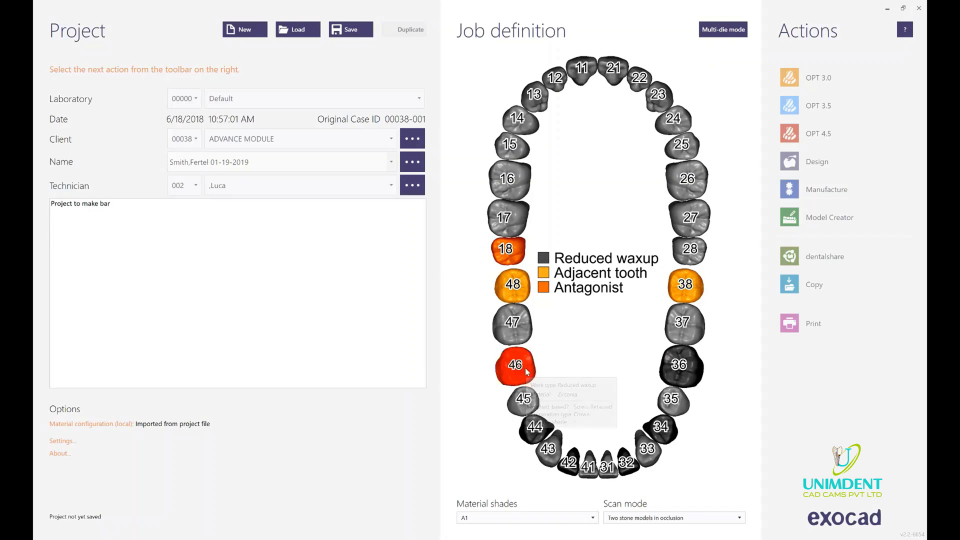
click(791, 504)
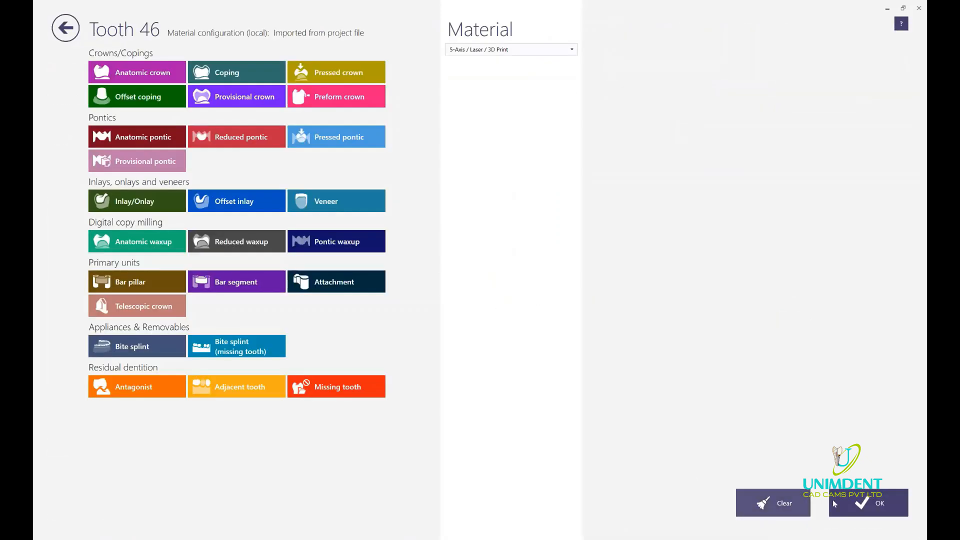
click(872, 503)
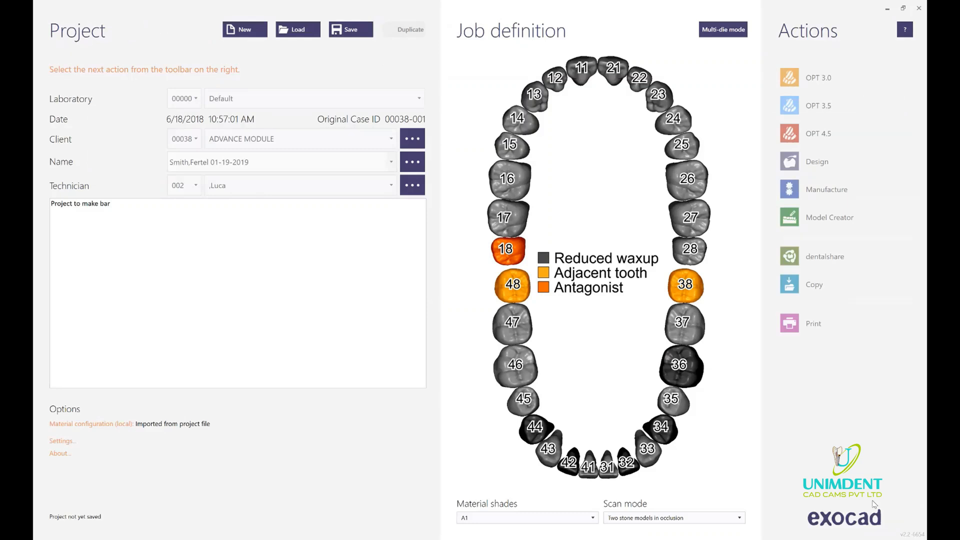
click(696, 381)
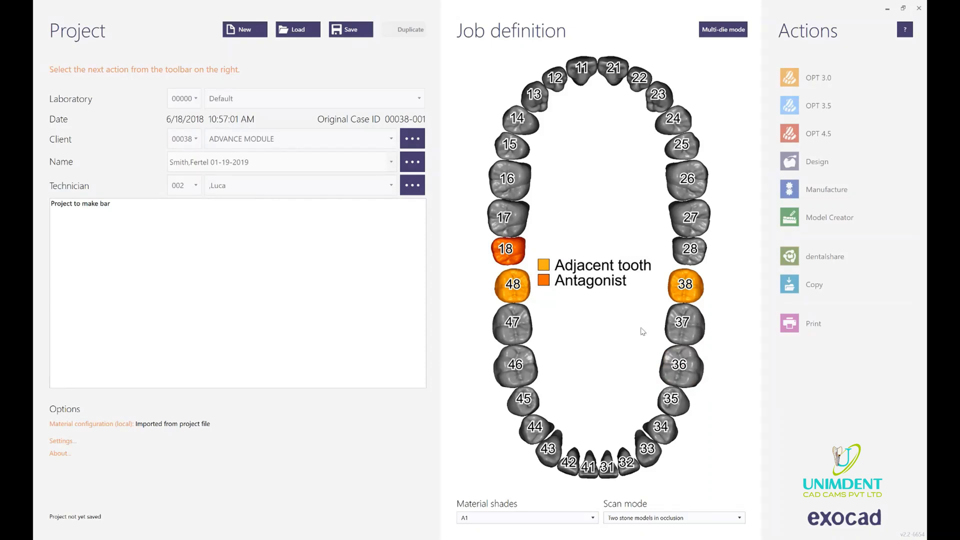
Step: Define teeth 47 and 37 as Zirconia bar pillars with no implant
click(517, 330)
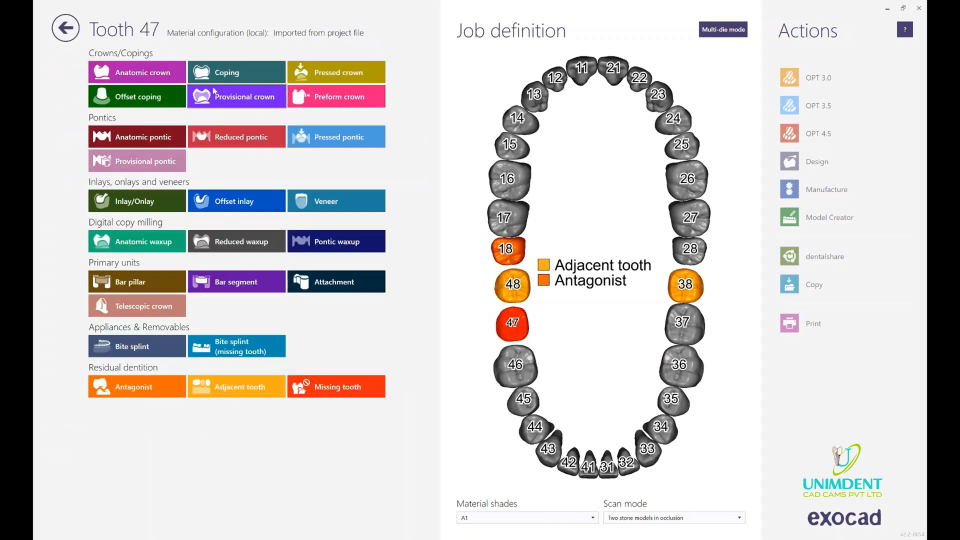
click(165, 281)
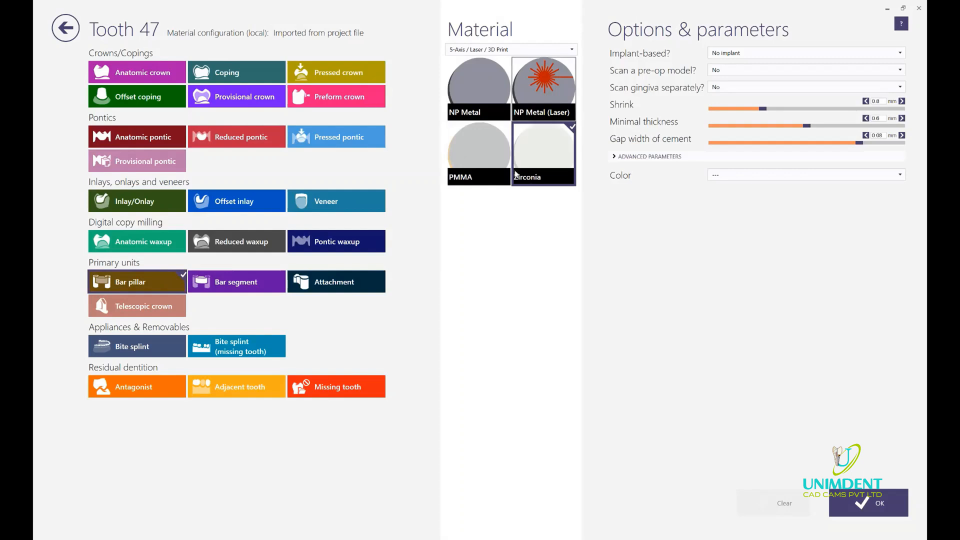
click(729, 55)
click(712, 54)
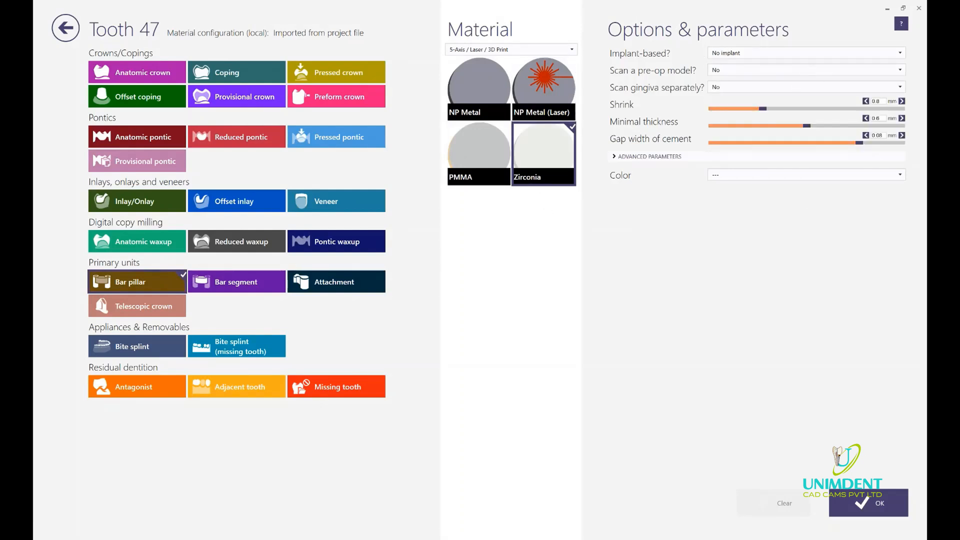
click(860, 503)
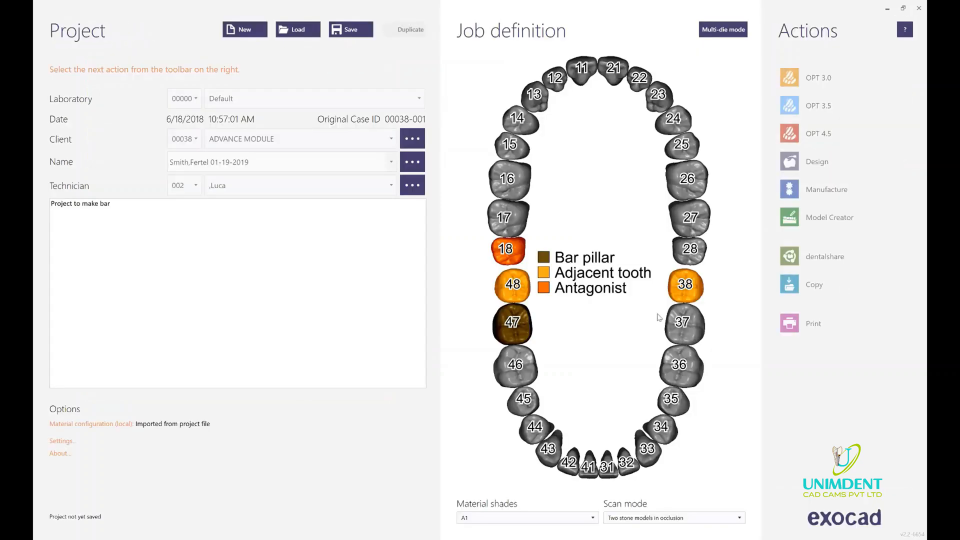
Step: Define lower teeth 46 through 36 as connected Zirconia bar segments, with no pre-op model scan and no separate gingiva scan
click(512, 365)
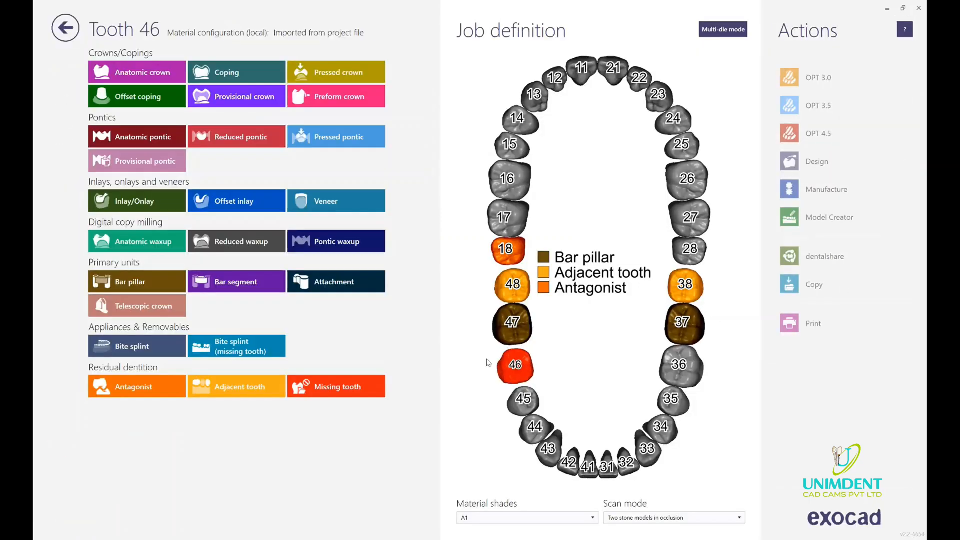
click(238, 283)
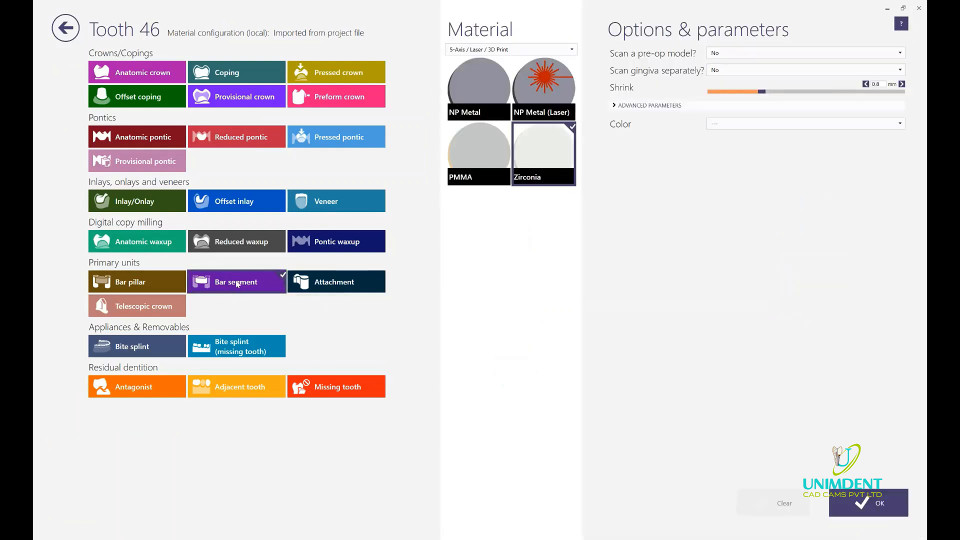
click(733, 56)
click(726, 76)
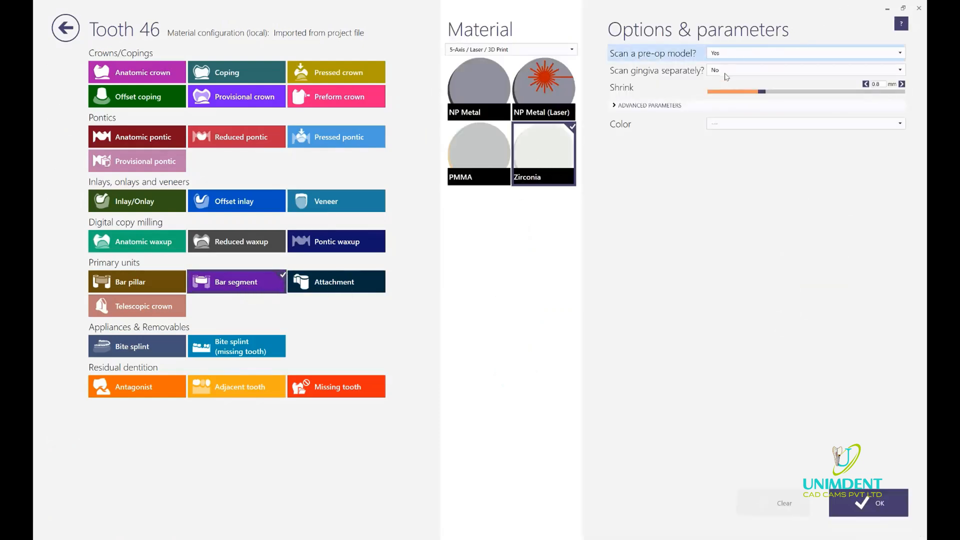
click(726, 58)
click(724, 66)
click(725, 72)
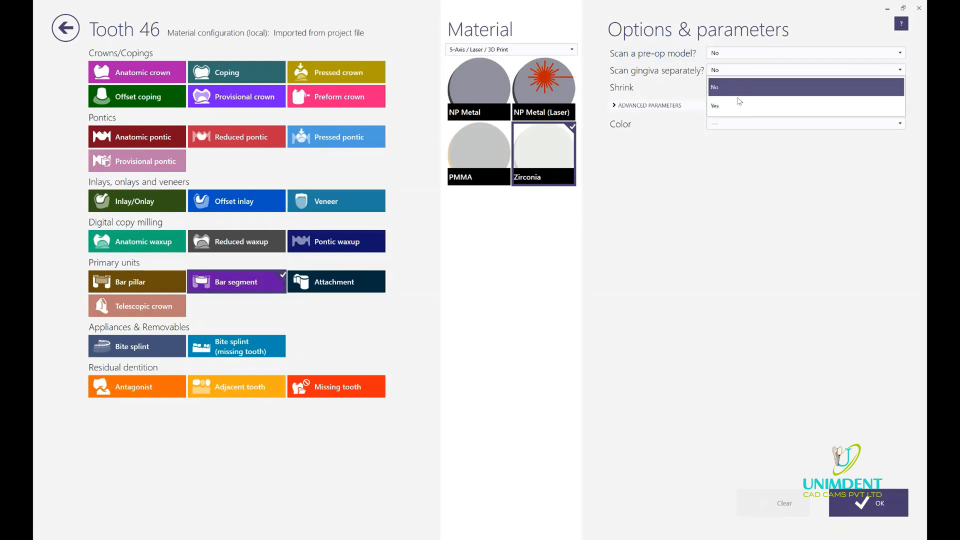
click(722, 93)
click(852, 502)
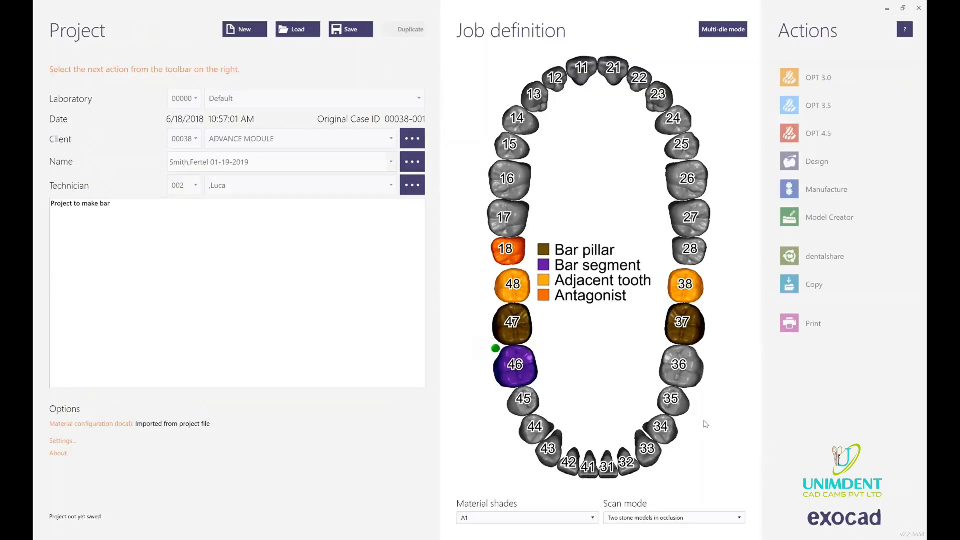
click(689, 372)
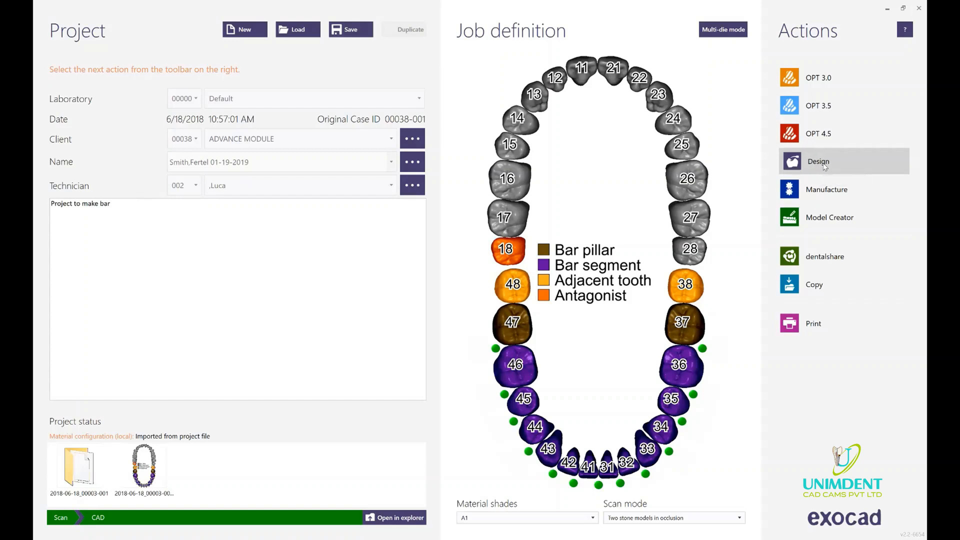
Step: Start the design from scan data only and switch to expert mode
click(825, 167)
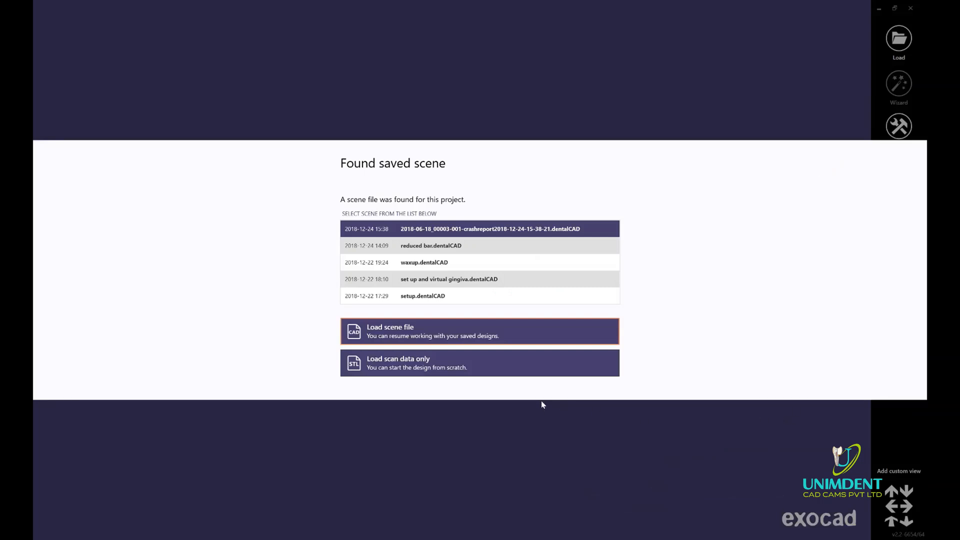
click(389, 364)
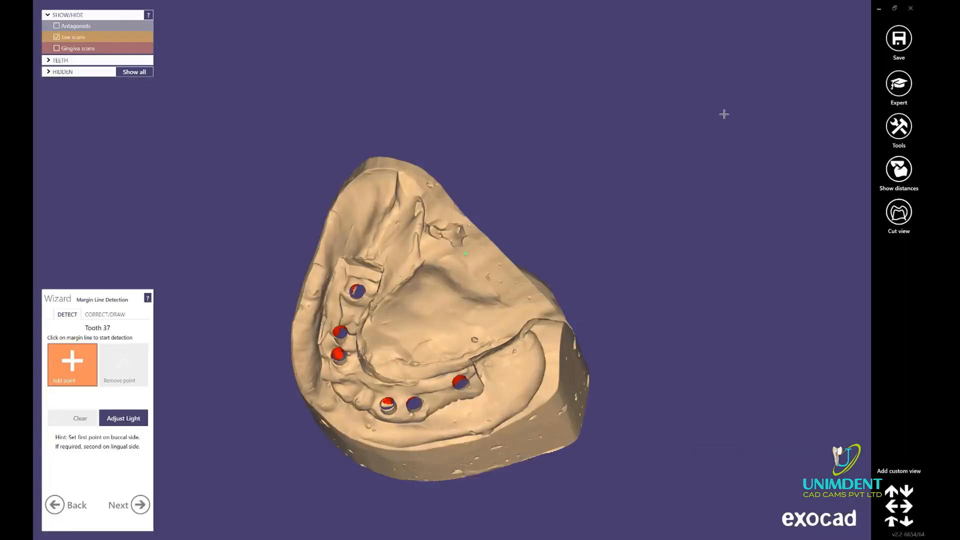
click(905, 88)
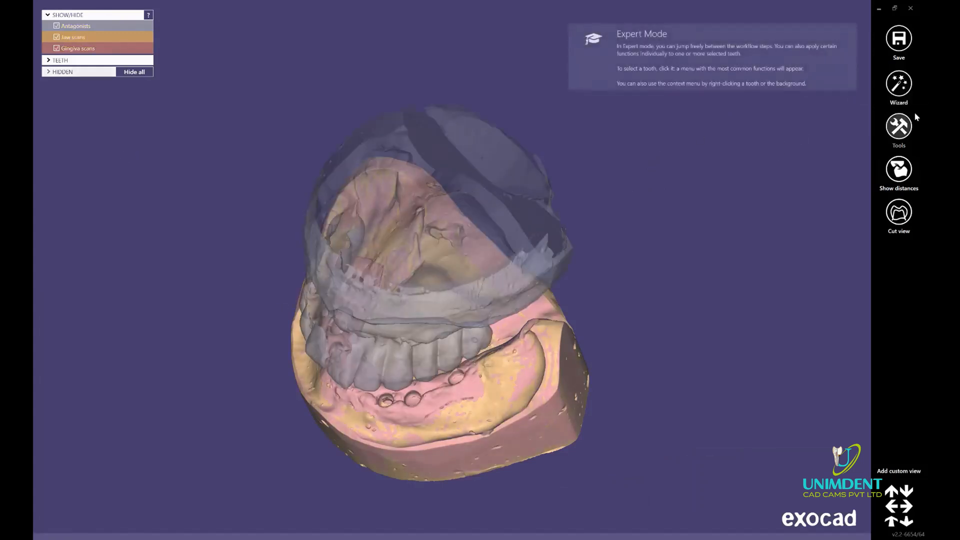
Step: Load the "anatomy" mesh from the project folder as a pre-op scan
click(898, 126)
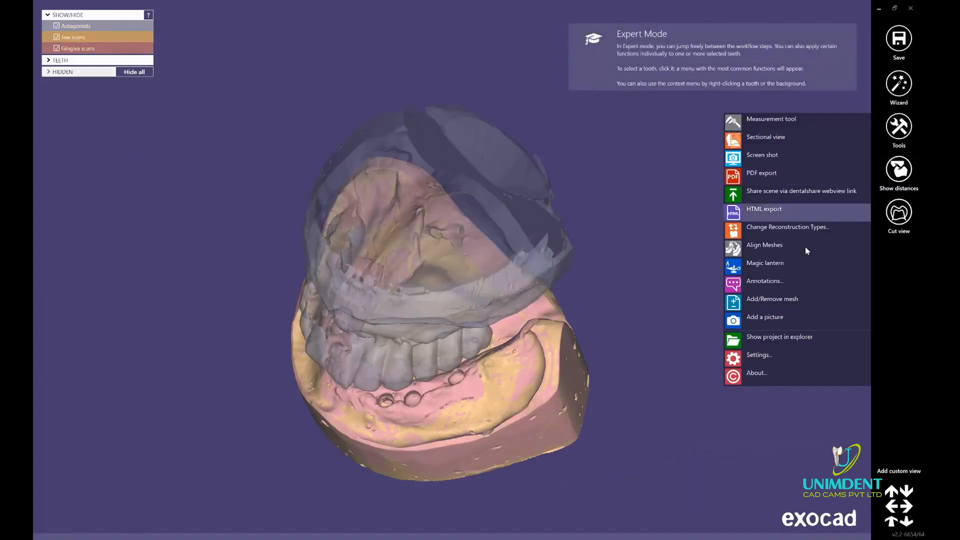
click(791, 297)
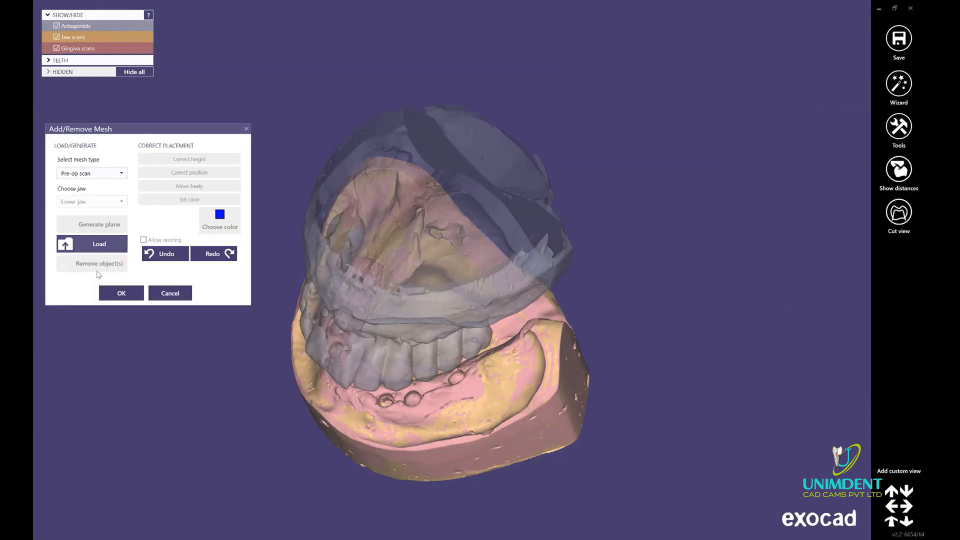
click(92, 245)
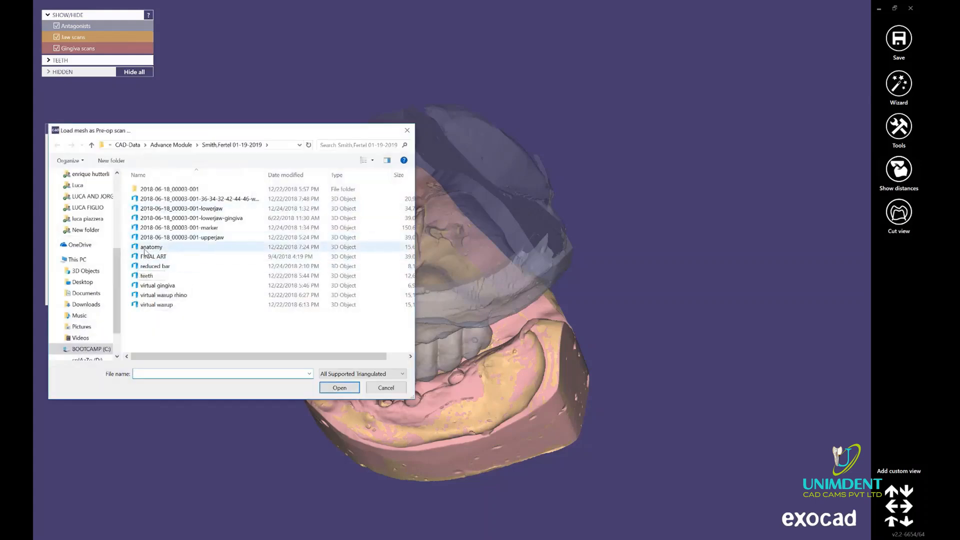
click(147, 248)
click(343, 392)
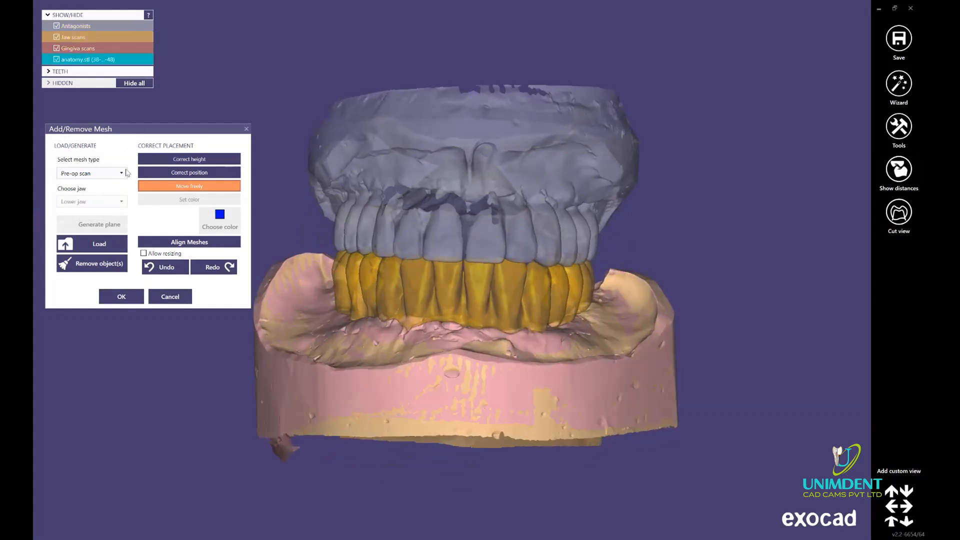
Step: Load the "reduced bar" mesh as a generic visualization mesh and accept the added meshes
click(114, 175)
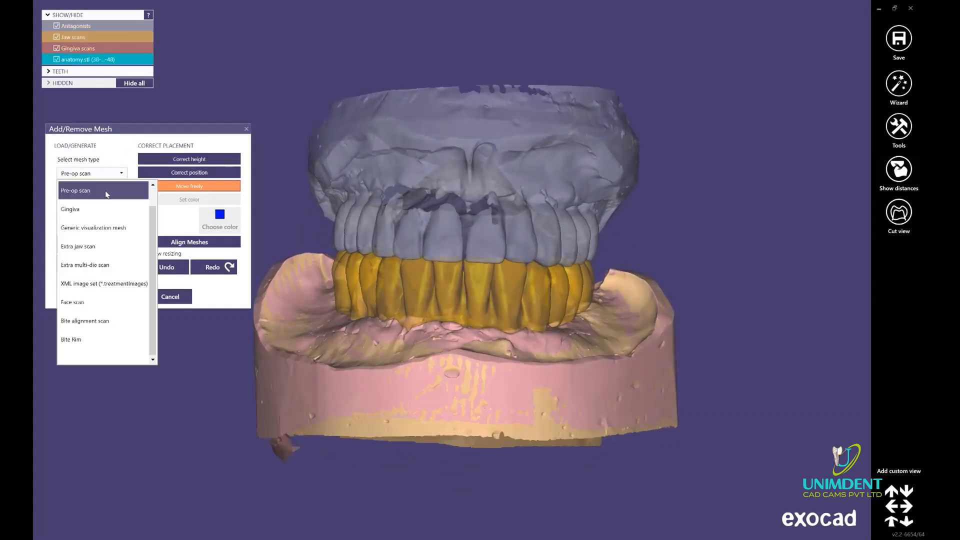
click(103, 228)
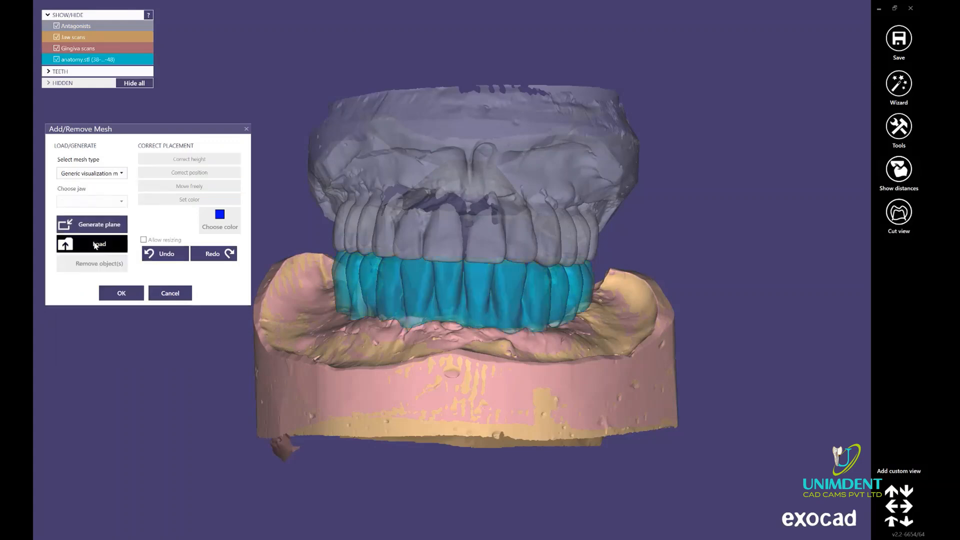
click(85, 244)
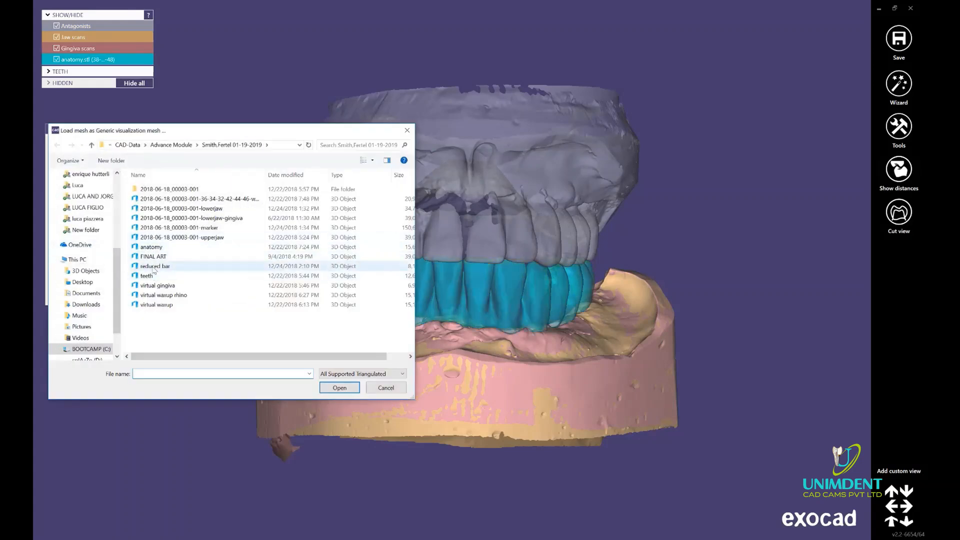
click(150, 268)
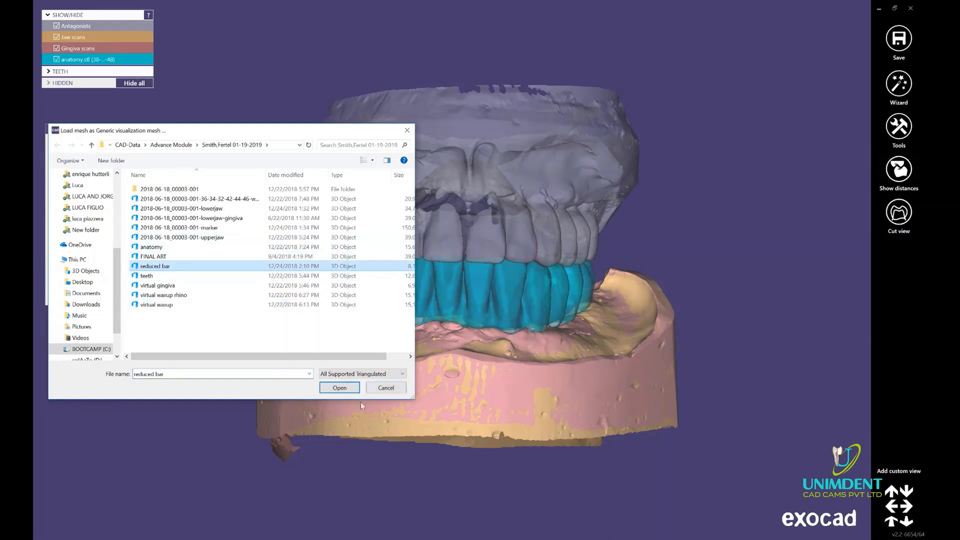
click(340, 388)
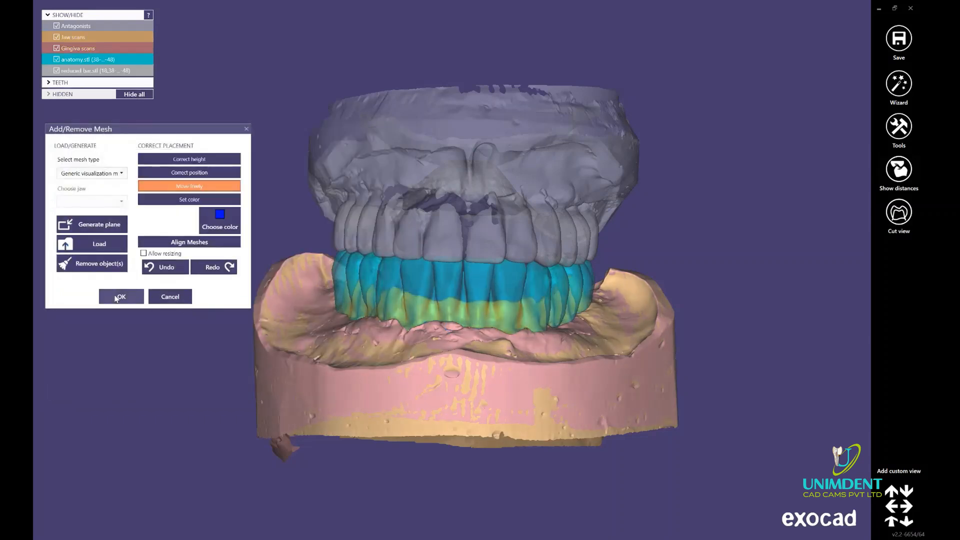
click(118, 297)
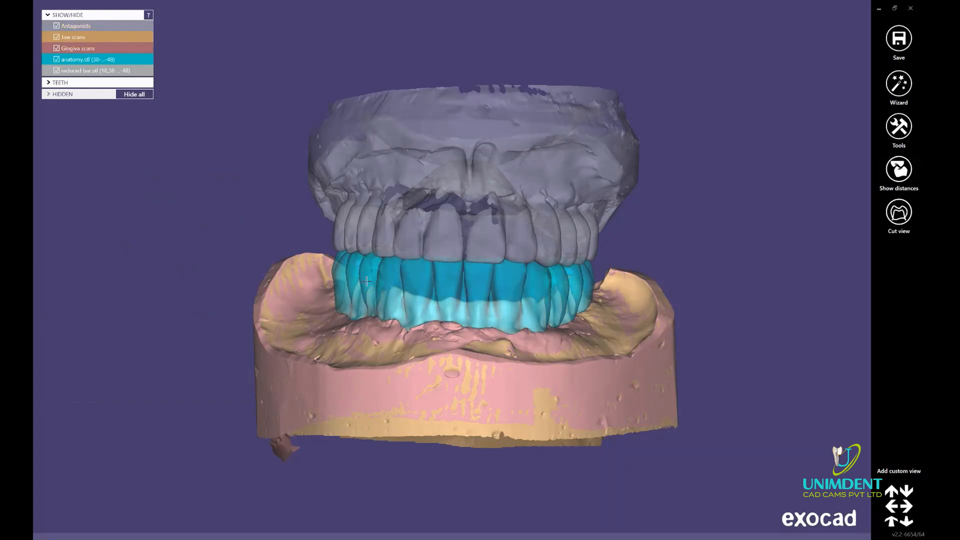
Step: Briefly hide the anatomy mesh to check the reduced bar, and accept the pre-op scan placement in the wizard
ctrl+middle_click(451, 297)
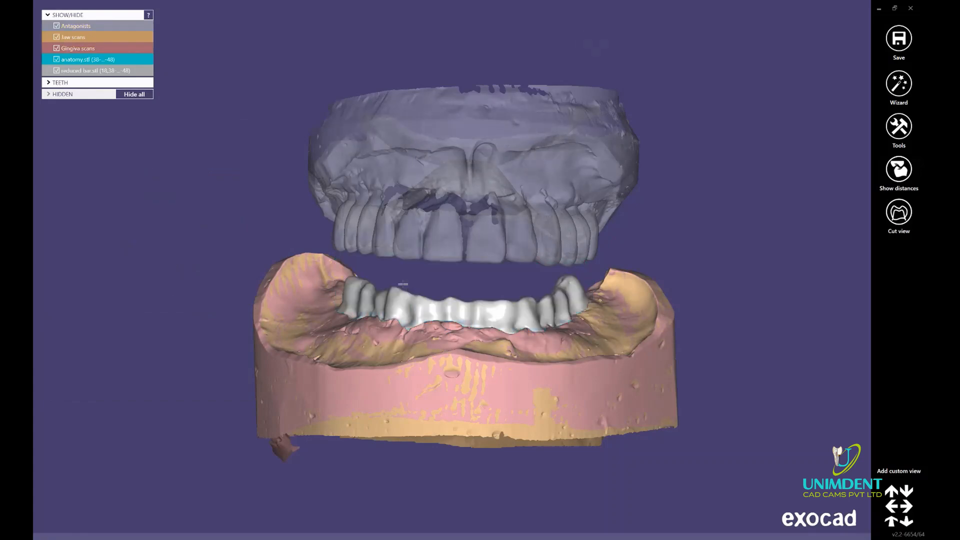
ctrl+shift+middle_click(492, 282)
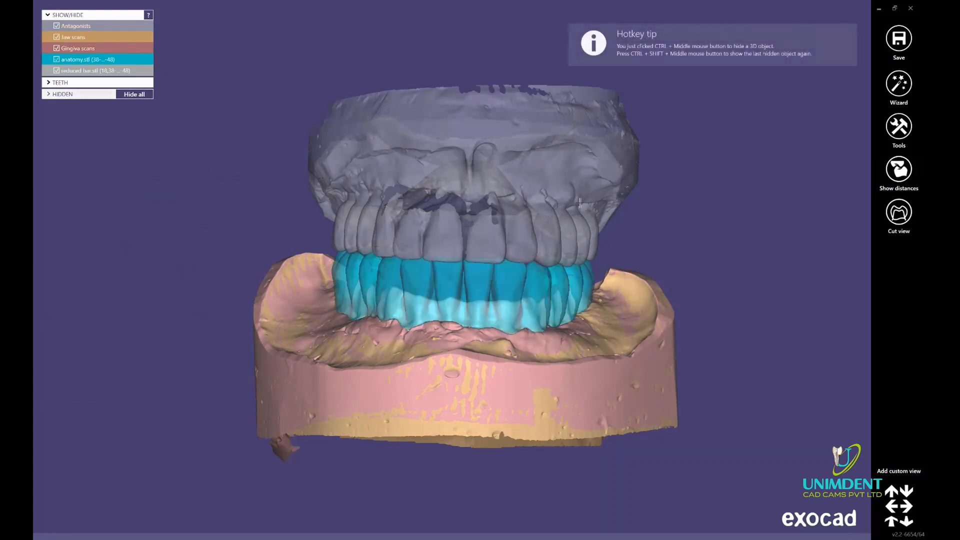
click(894, 89)
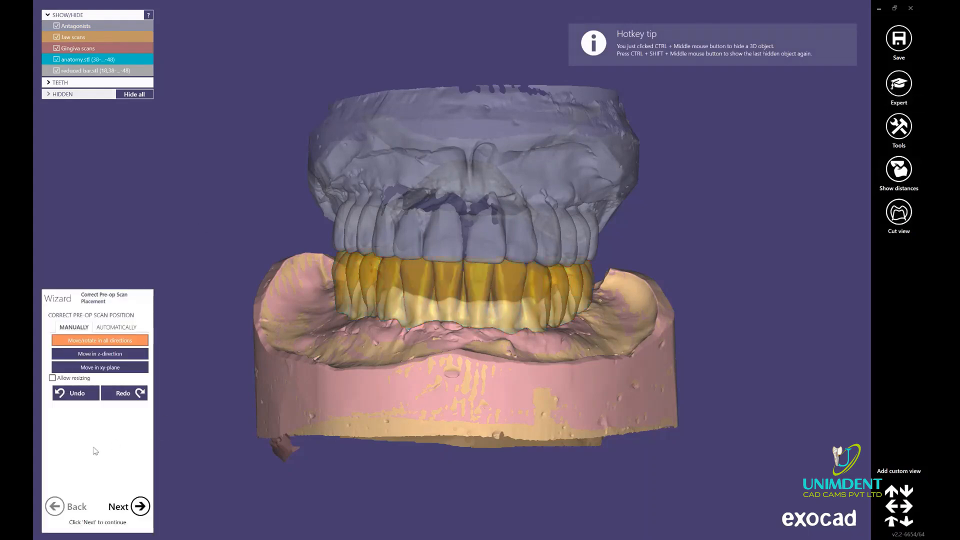
click(140, 506)
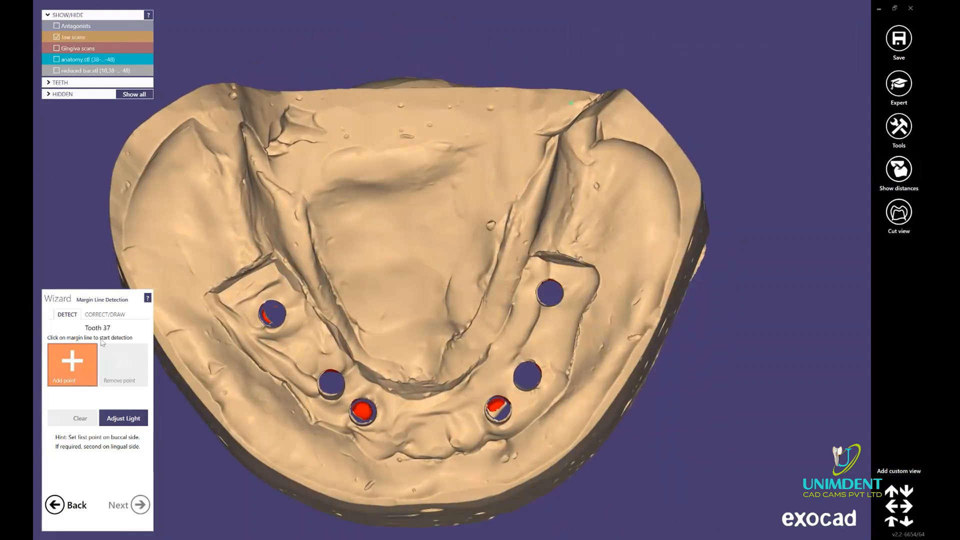
Step: Draw tooth 37's margin line freehand on the jaw scan behind the rearmost implant hole, with magnetic line drawing off
click(104, 314)
click(105, 389)
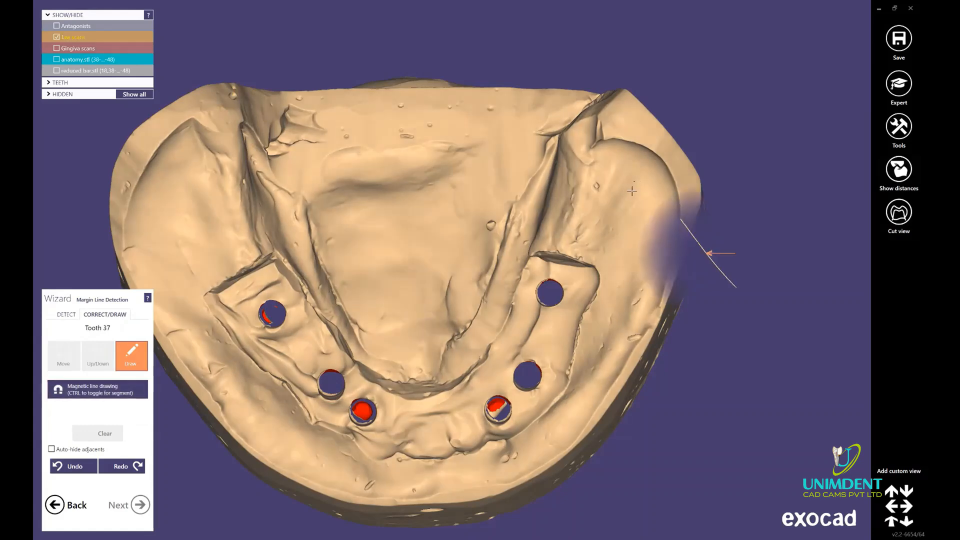
scroll(665, 258, up, 3)
mouse_move(533, 229)
mouse_down()
mouse_move(524, 243)
mouse_move(545, 259)
mouse_move(569, 232)
mouse_move(536, 213)
mouse_up()
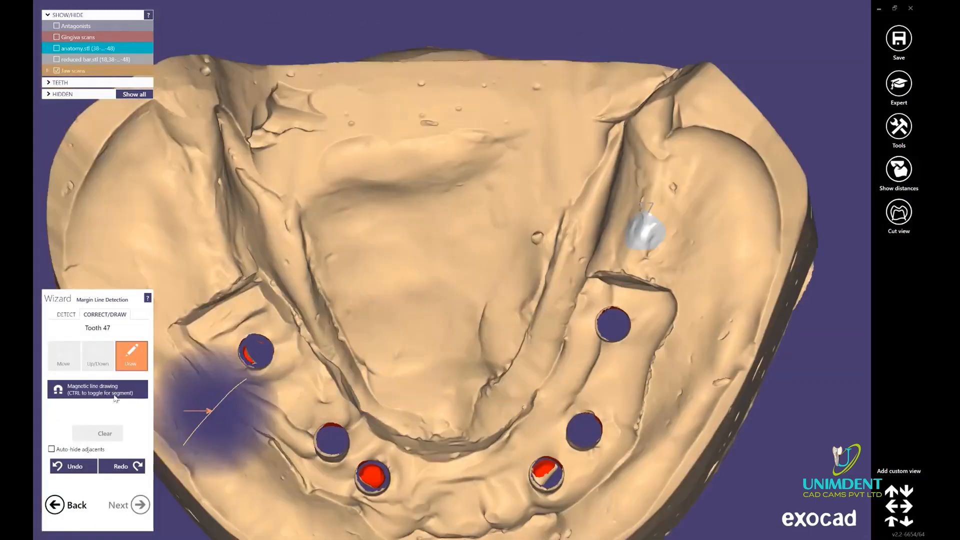
Step: Draw tooth 47's margin line freehand as a small closed loop on the jaw scan behind the rearmost implant hole, and accept it
middle_click(311, 241)
scroll(316, 244, up, 3)
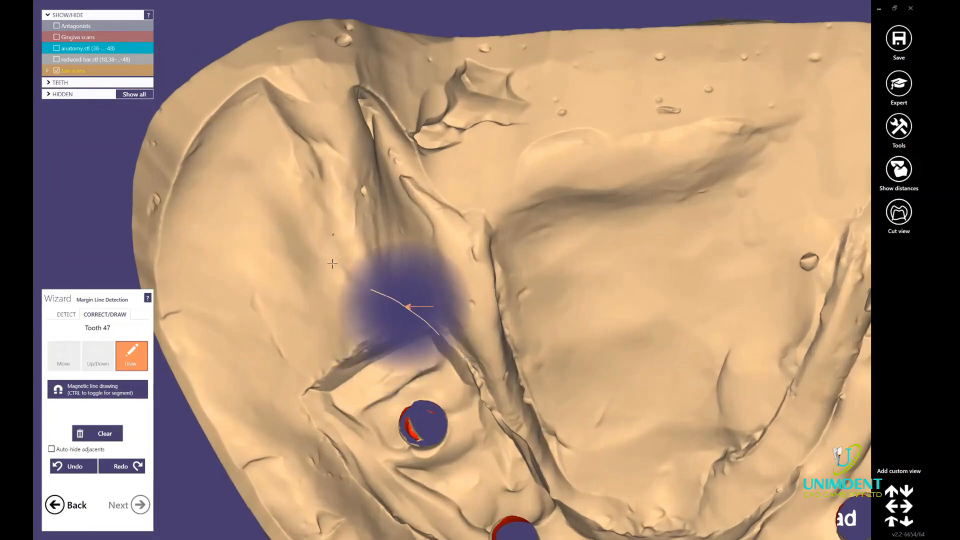
mouse_move(332, 235)
mouse_down()
mouse_move(369, 263)
mouse_move(383, 253)
mouse_move(333, 233)
mouse_up()
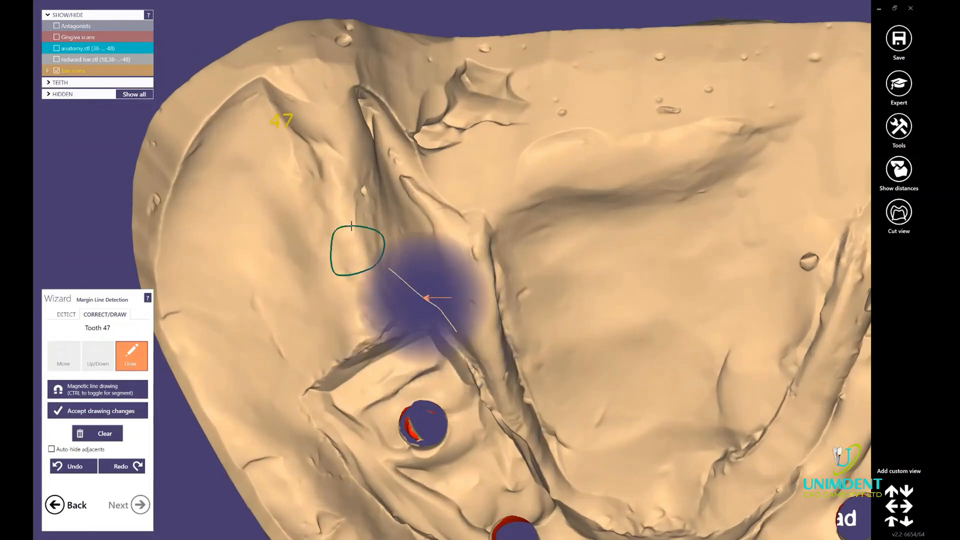
click(140, 505)
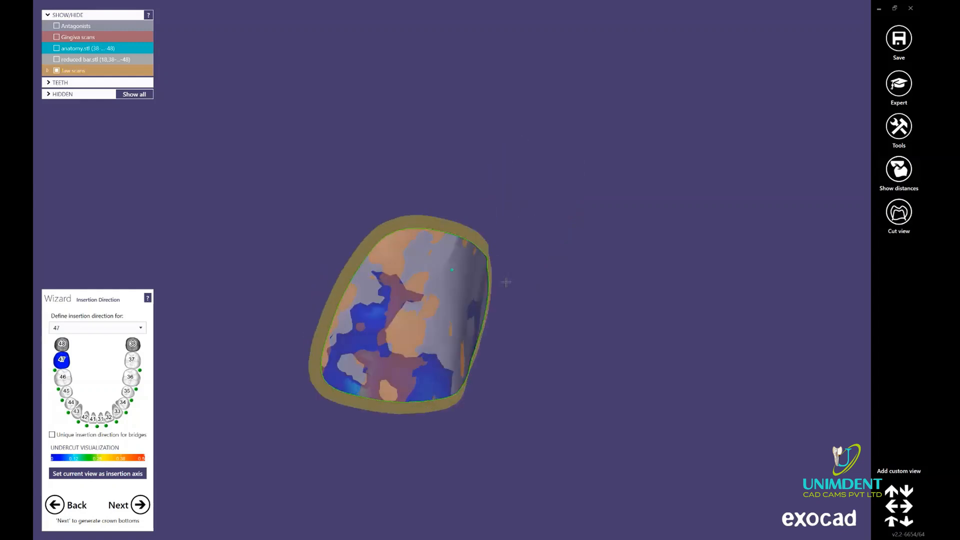
Step: Advance to Bar Design, accepting the default insertion direction, crown bottoms and tooth placement, with default model teeth loaded instead of copied teeth
click(139, 505)
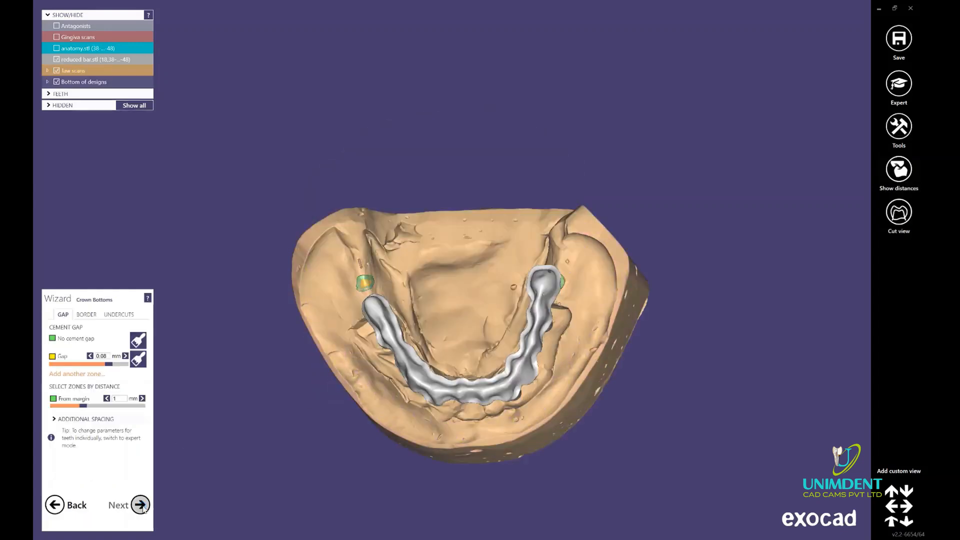
click(139, 504)
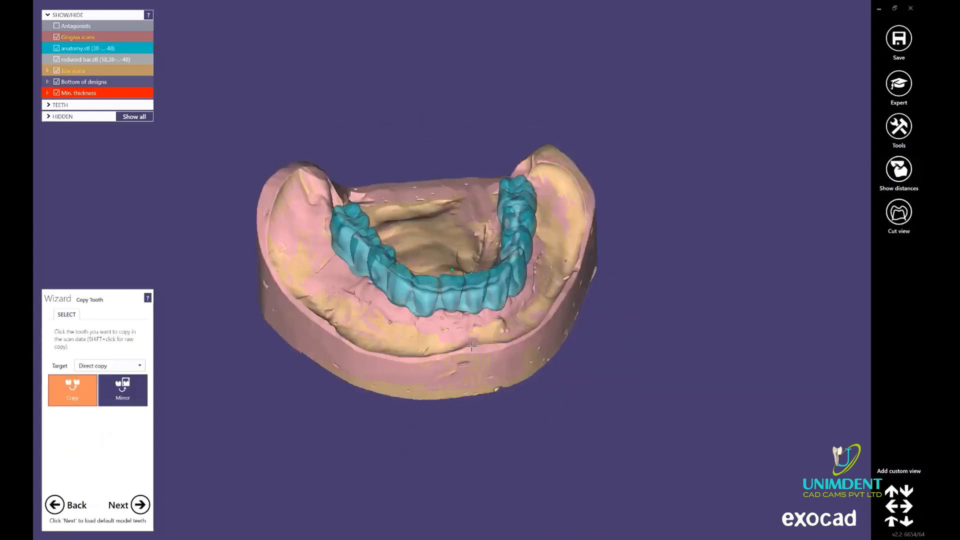
right_drag(472, 346, 467, 295)
click(138, 505)
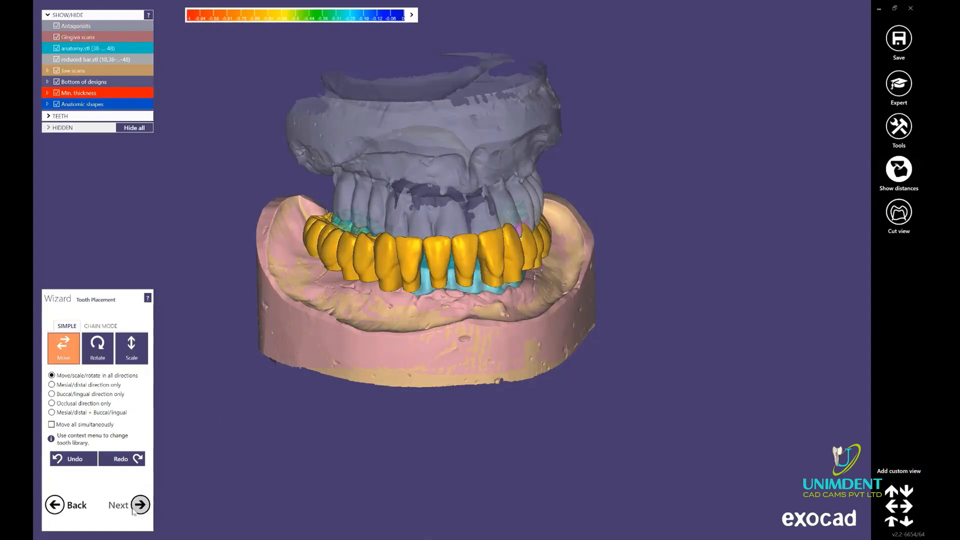
click(150, 504)
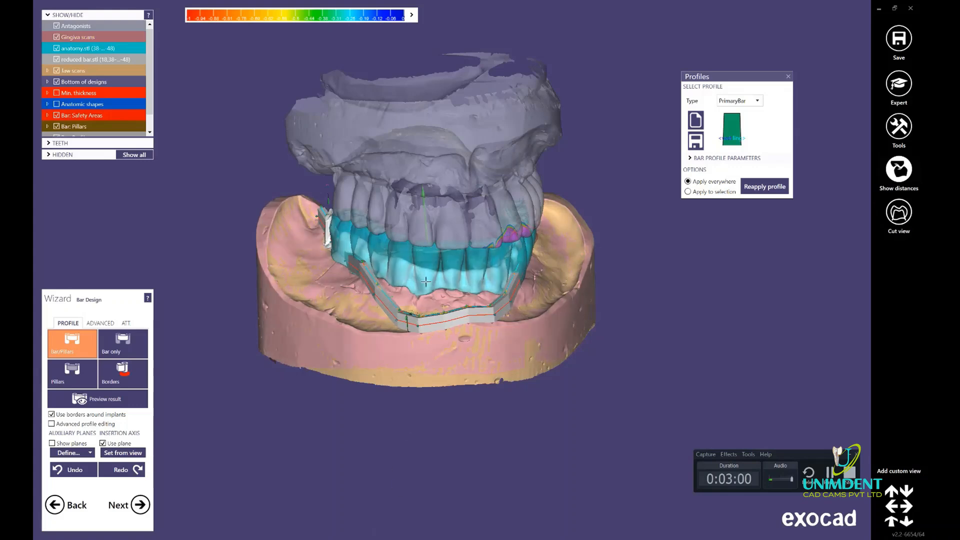
Step: Hide the antagonist scan and anatomy mesh, and inspect the PrimaryBar profile against the reduced bar
click(56, 26)
scroll(426, 282, up, 3)
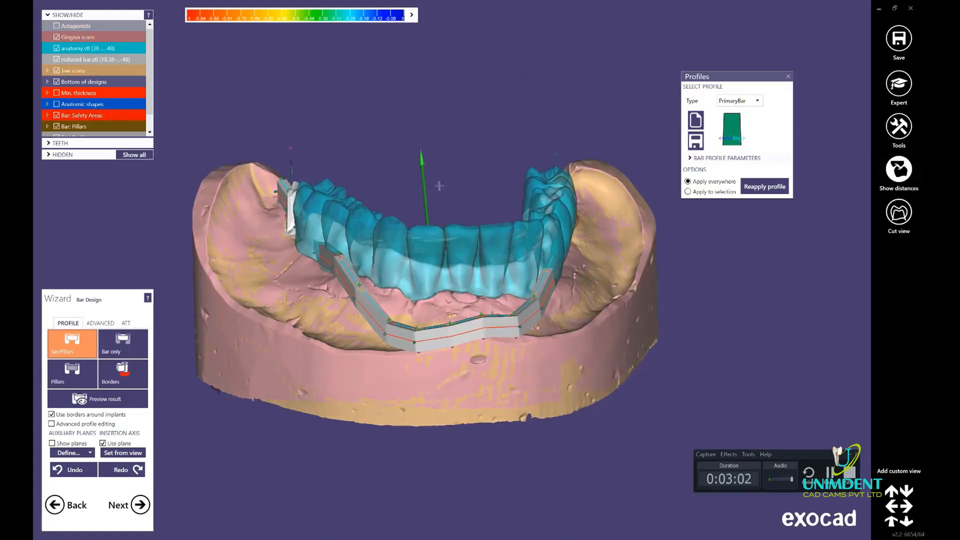
right_drag(439, 271, 367, 148)
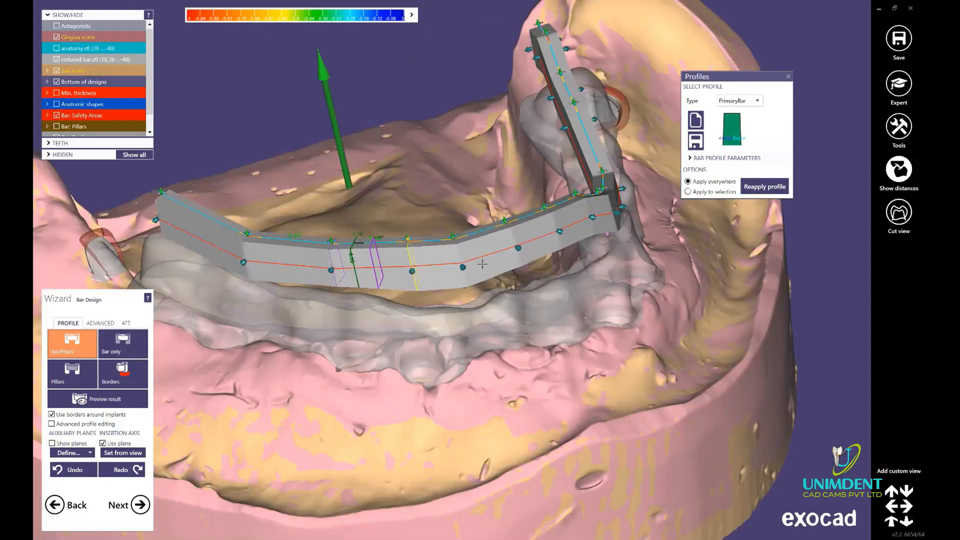
right_drag(483, 263, 380, 240)
scroll(320, 225, up, 4)
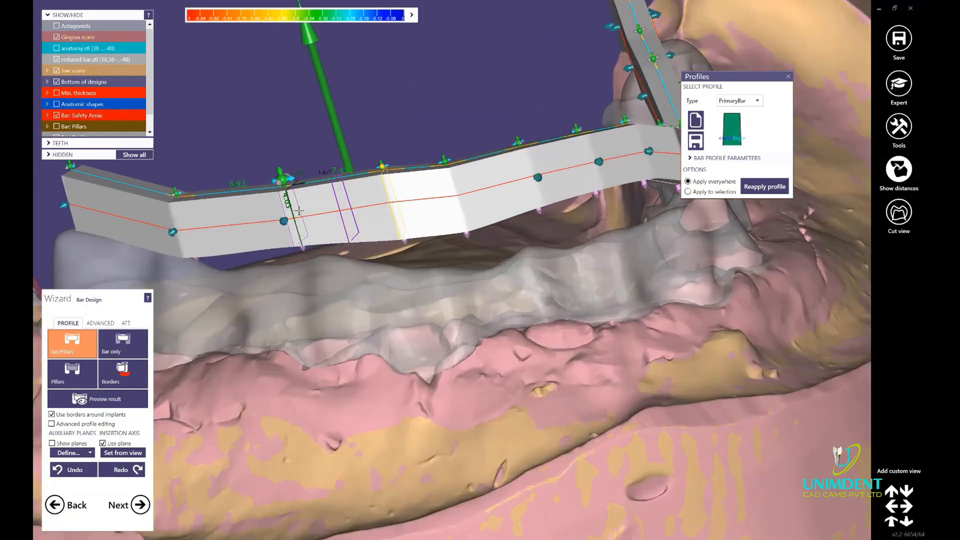
scroll(325, 215, down, 3)
right_drag(345, 235, 359, 226)
scroll(370, 226, up, 2)
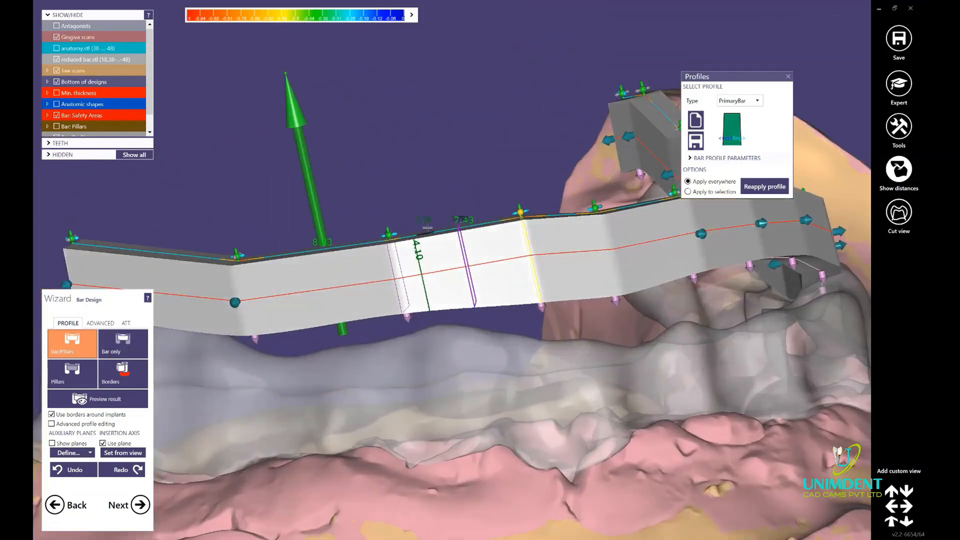
Step: Make the reduced bar mesh opaque, then transparent again, to compare its position with the bar profile
shift+middle_click(405, 364)
scroll(405, 364, down, 2)
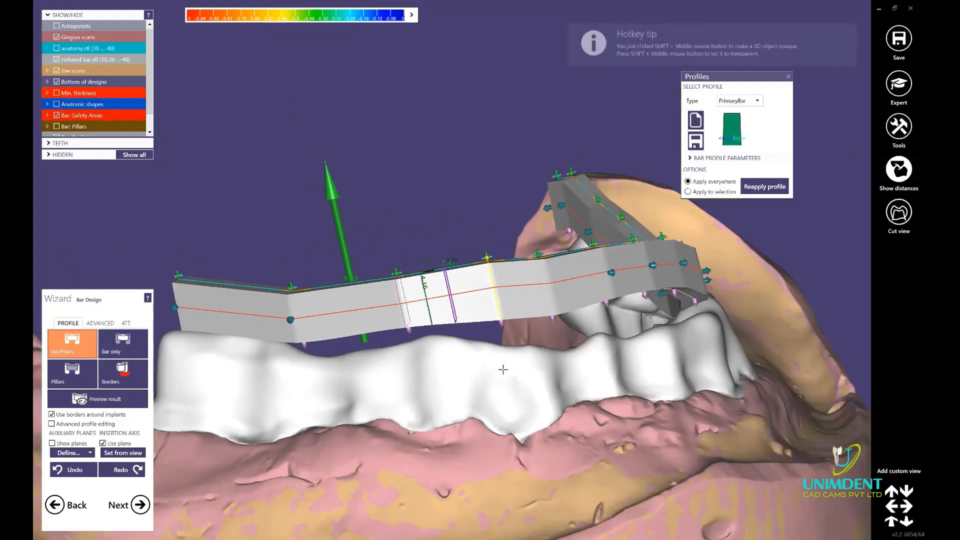
shift+middle_click(453, 361)
scroll(452, 361, down, 3)
right_drag(452, 361, 438, 313)
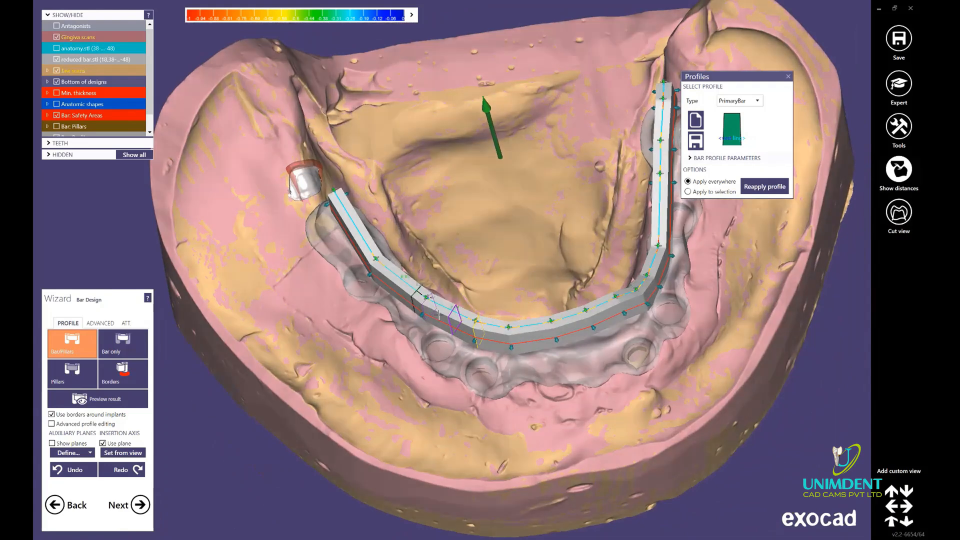
Step: Show the anatomy mesh and check how the bar profile runs inside the tooth shapes from the side and above
scroll(424, 296, up, 2)
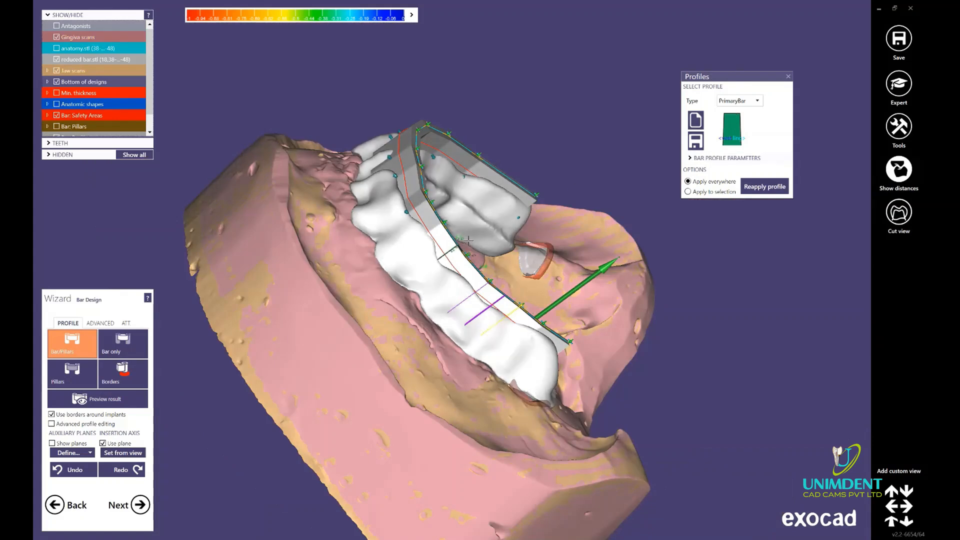
right_drag(449, 252, 418, 223)
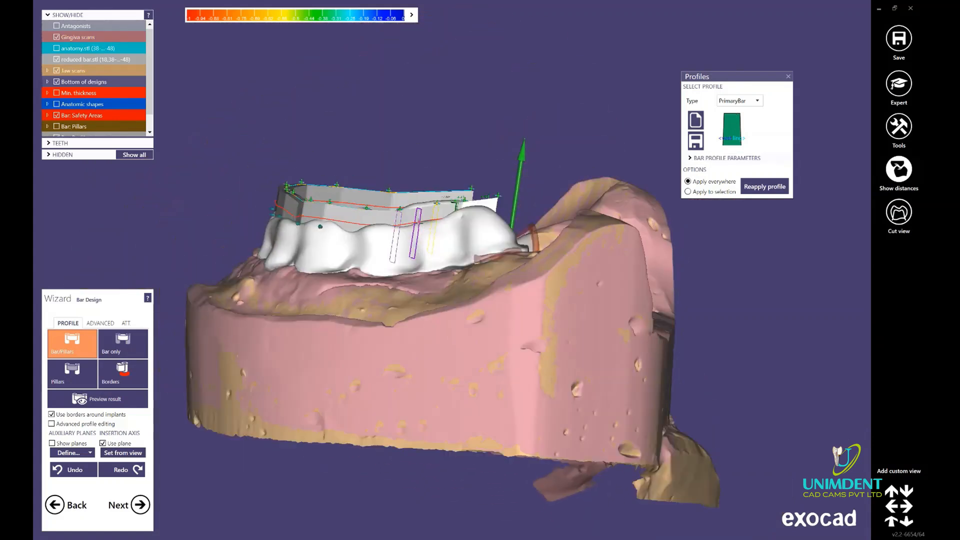
click(56, 48)
right_drag(317, 215, 419, 239)
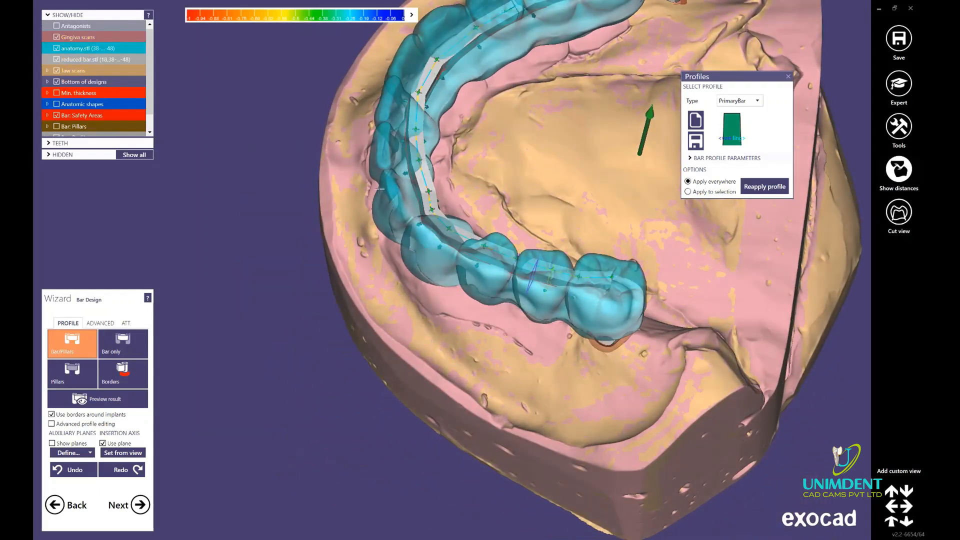
right_drag(529, 157, 533, 124)
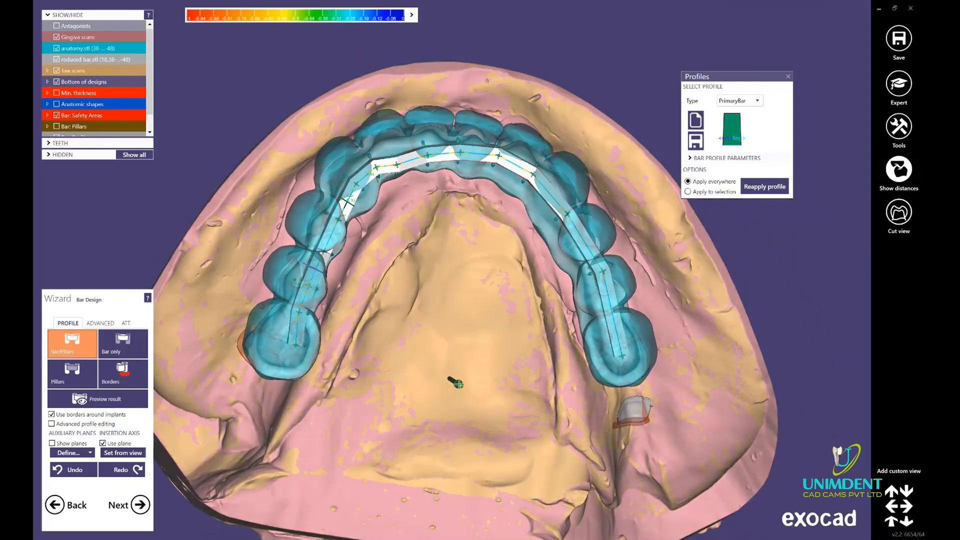
Step: Tilt the bar's insertion axis slightly toward the front teeth in a side view of the jaw
mouse_move(454, 382)
right_down()
mouse_move(451, 353)
mouse_move(385, 297)
mouse_move(420, 340)
mouse_move(374, 231)
right_up()
scroll(374, 230, up, 3)
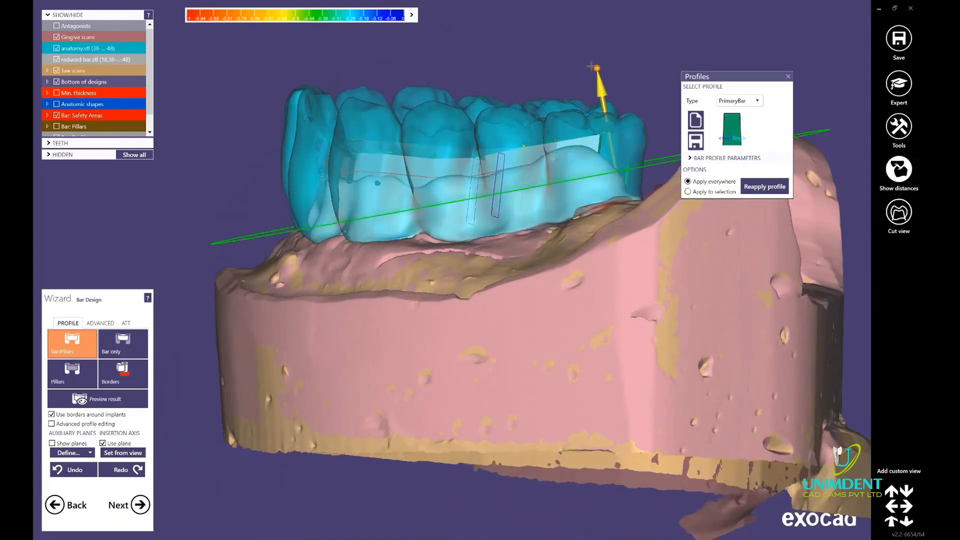
drag(591, 66, 582, 67)
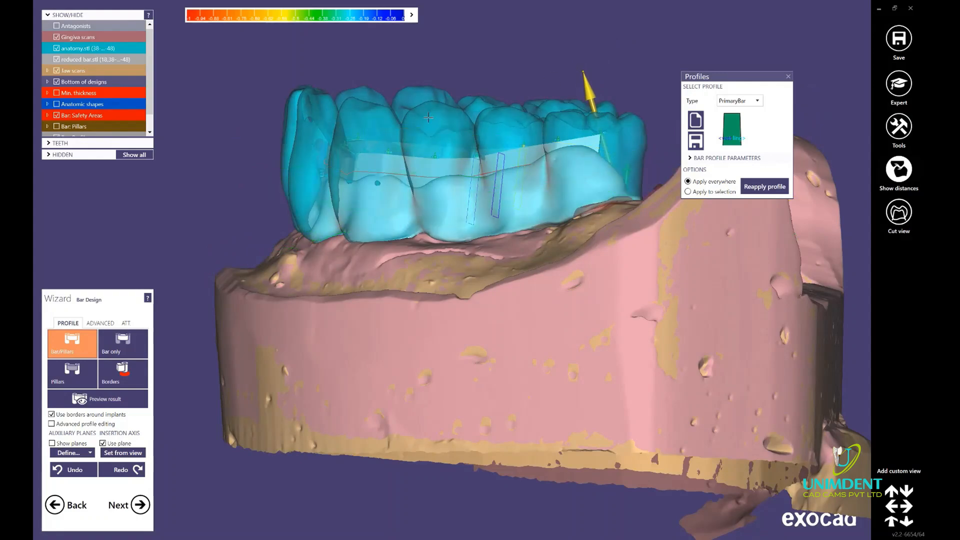
Step: Hide the anatomy mesh and examine the bar profile's course over the reduced bar from several angles
right_drag(649, 144, 399, 166)
scroll(400, 166, up, 1)
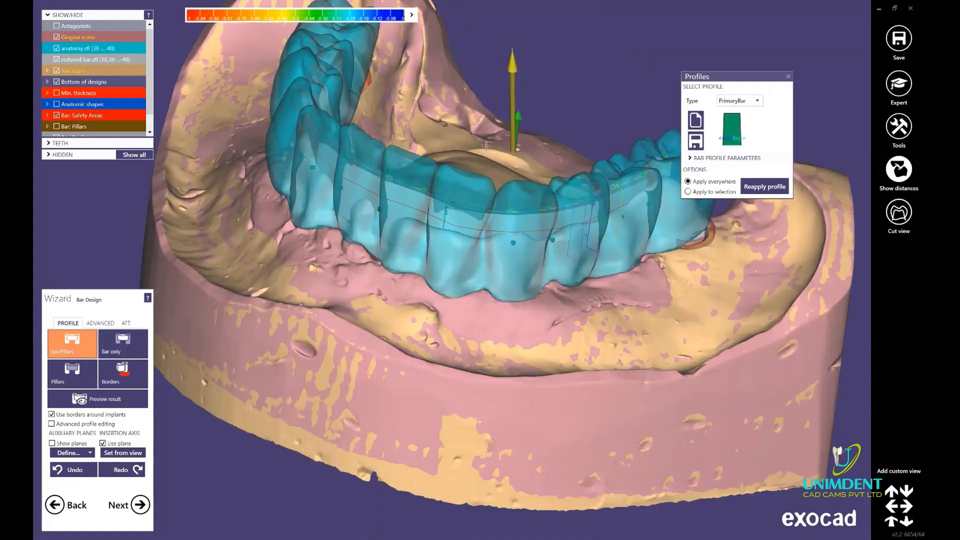
middle_click(417, 194)
right_drag(416, 194, 452, 280)
ctrl+scroll(430, 215, down, 3)
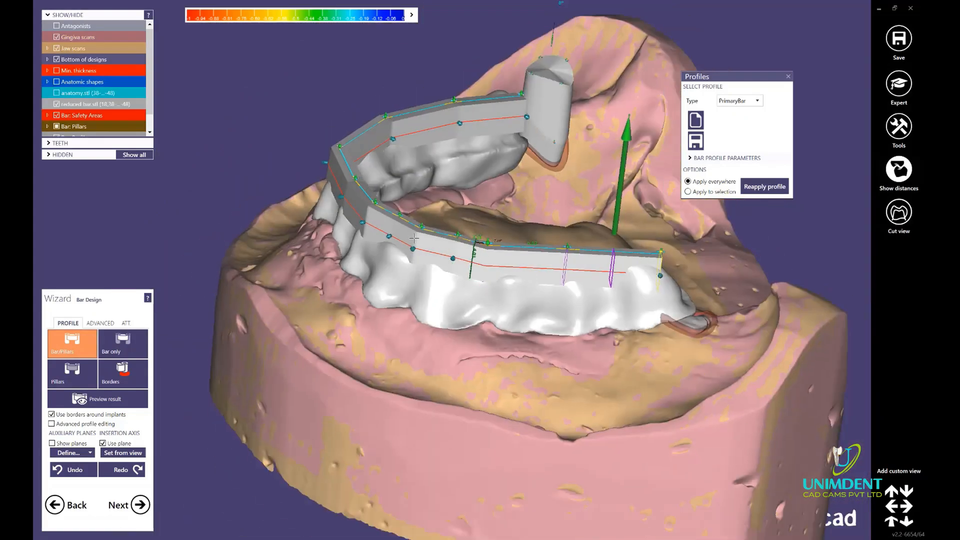
right_drag(413, 238, 414, 244)
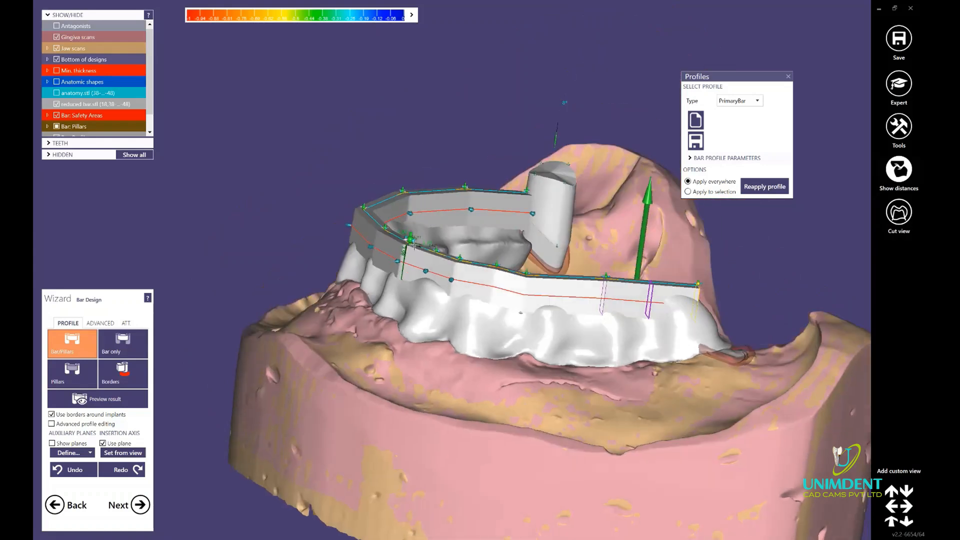
right_drag(473, 224, 515, 215)
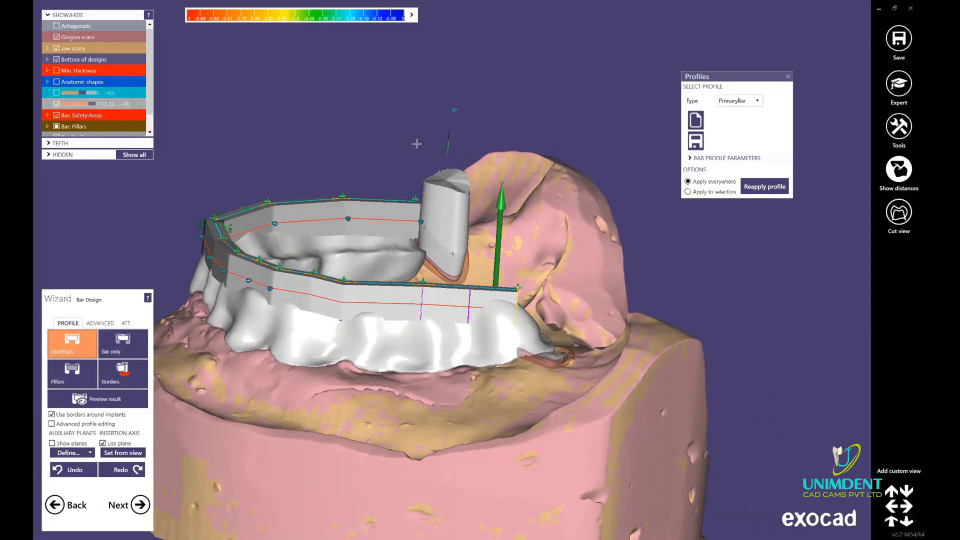
Step: Show the anatomy mesh again and tilt the insertion axis forward to follow the teeth in side view
click(56, 93)
right_drag(350, 300, 349, 223)
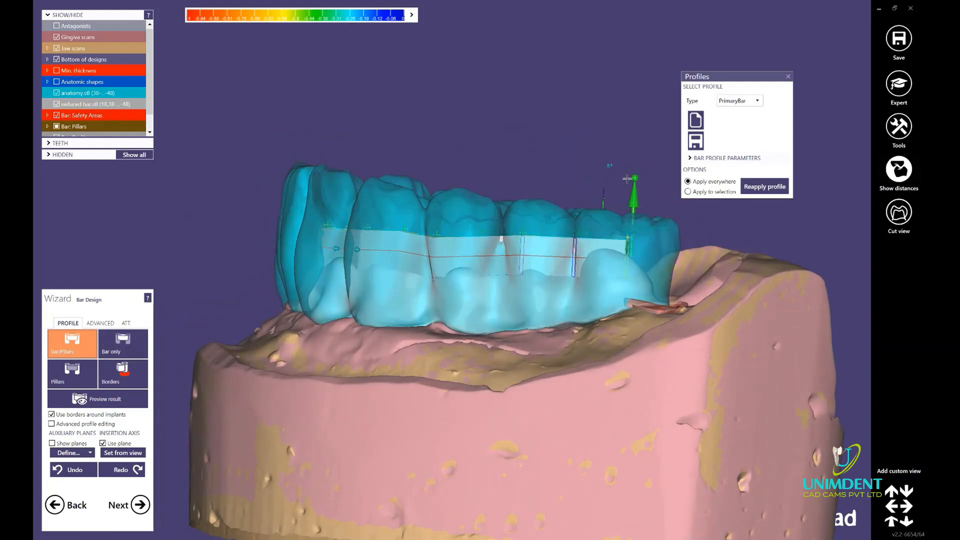
drag(632, 177, 582, 179)
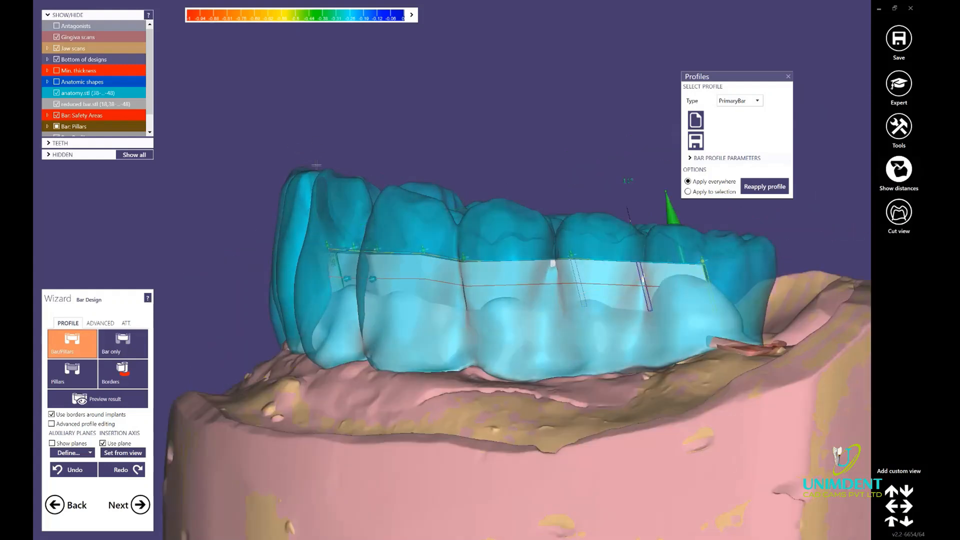
right_drag(339, 225, 393, 365)
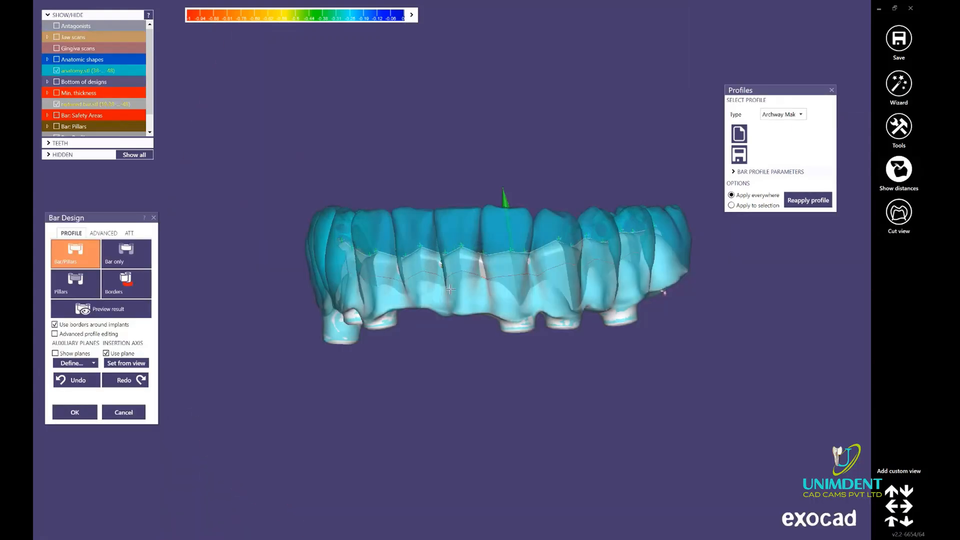
Step: Hide the anatomy mesh and examine the archway bar's height and contour points along the whole reduced bar
right_drag(430, 280, 493, 231)
ctrl+click(439, 235)
scroll(440, 235, down, 2)
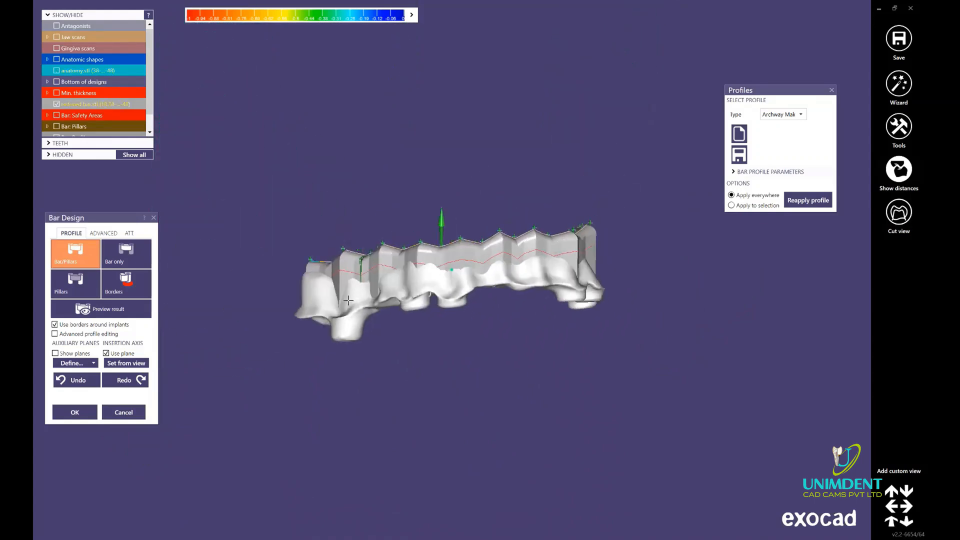
scroll(495, 230, up, 3)
scroll(495, 230, up, 2)
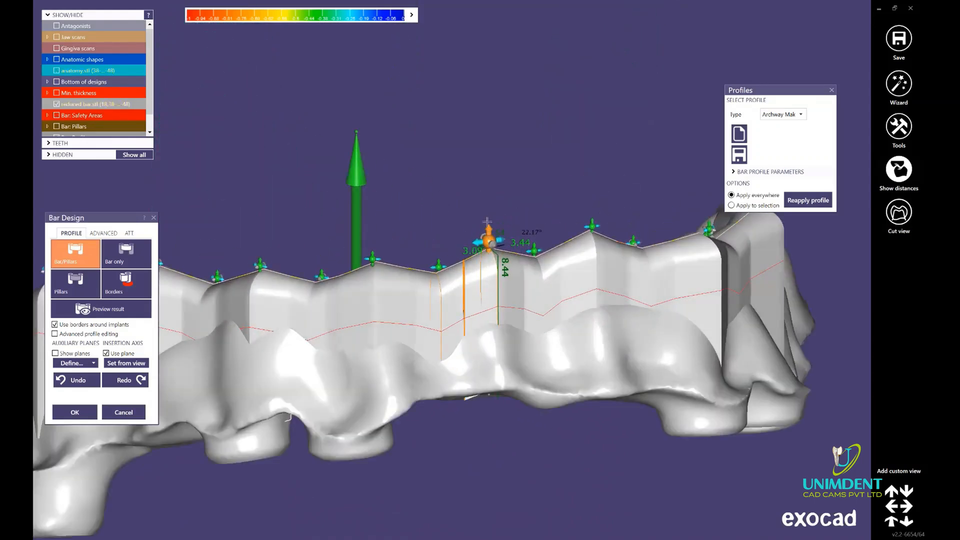
scroll(476, 237, down, 2)
mouse_move(475, 237)
right_down()
mouse_move(481, 274)
mouse_move(471, 253)
right_up()
scroll(471, 252, up, 3)
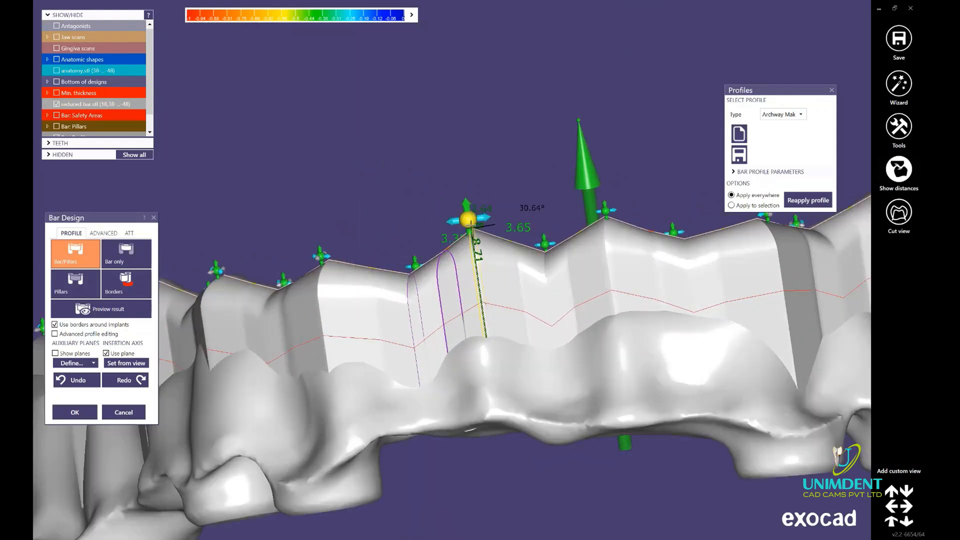
scroll(503, 222, down, 3)
right_drag(502, 222, 249, 257)
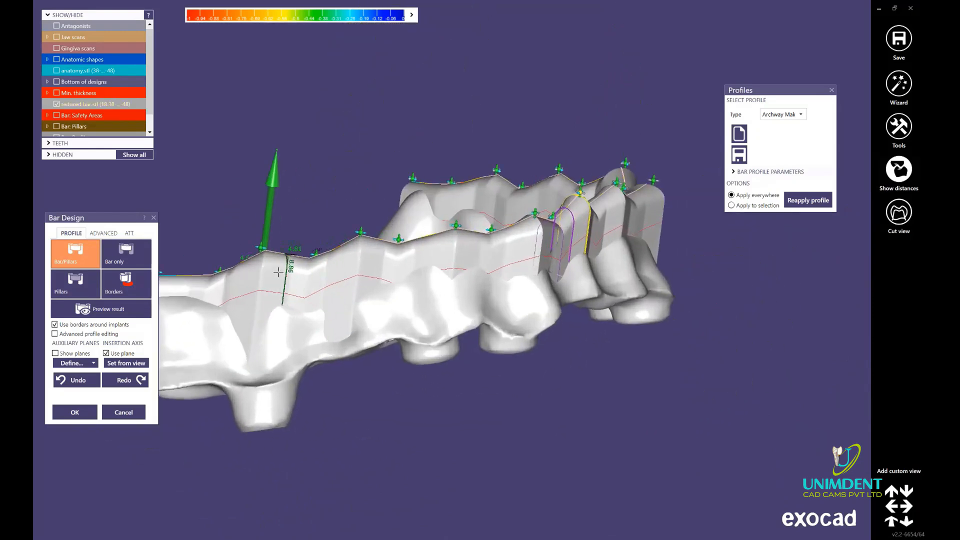
right_drag(607, 280, 416, 254)
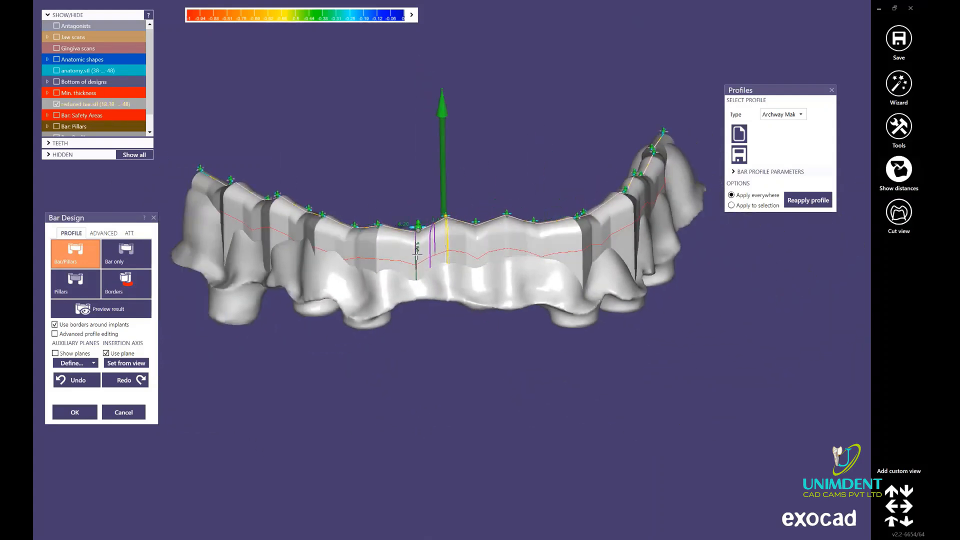
Step: Review the available bar profile types, keep Archway Makro, and inspect the bar from the front and side
click(802, 114)
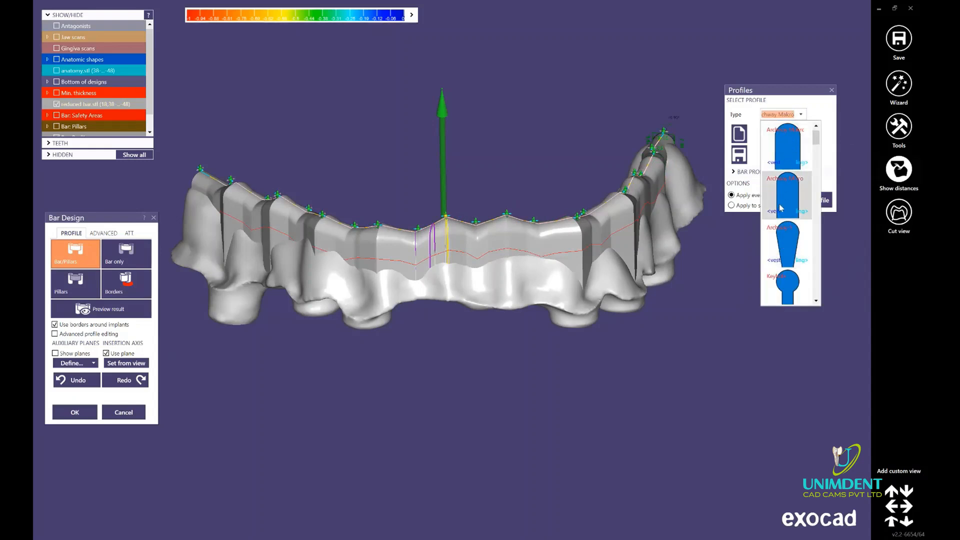
click(594, 234)
right_drag(593, 235, 480, 287)
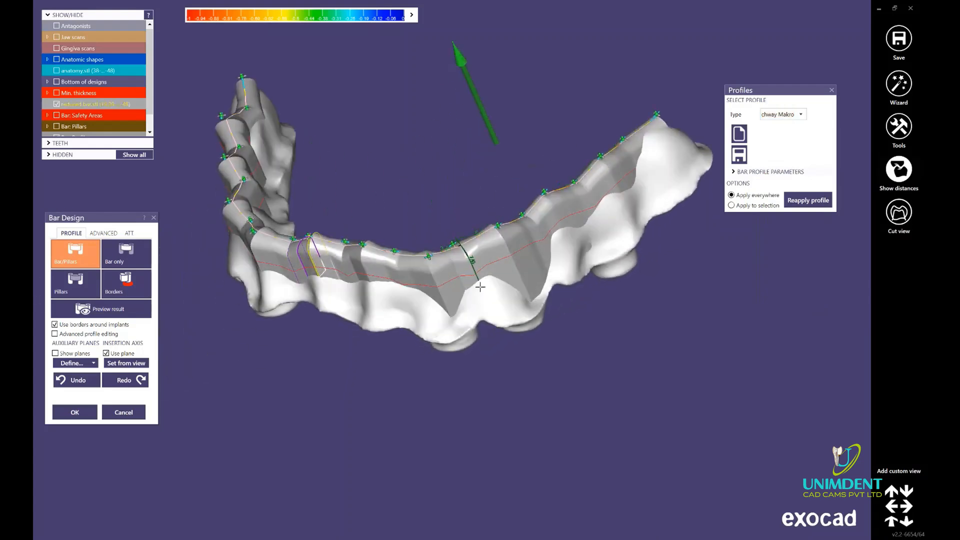
right_drag(304, 285, 333, 271)
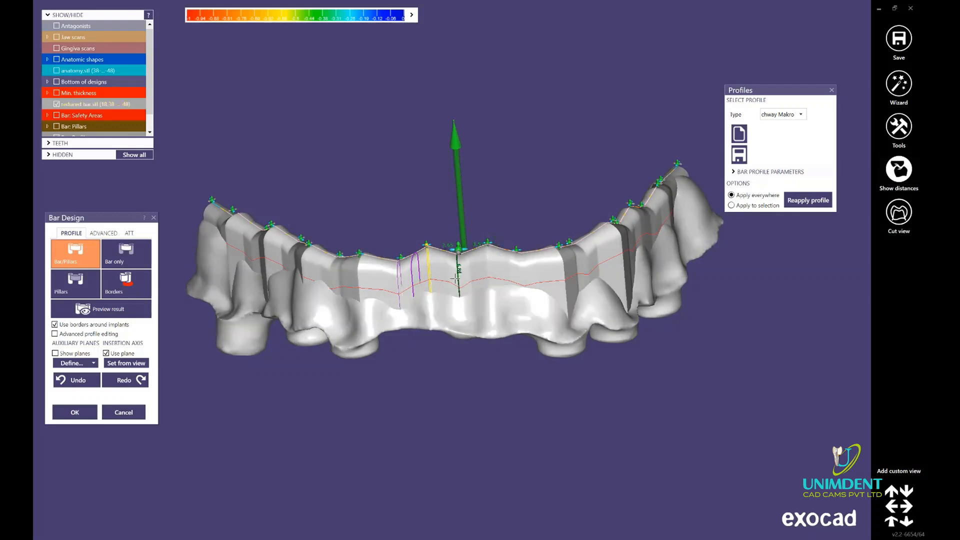
right_drag(455, 279, 439, 263)
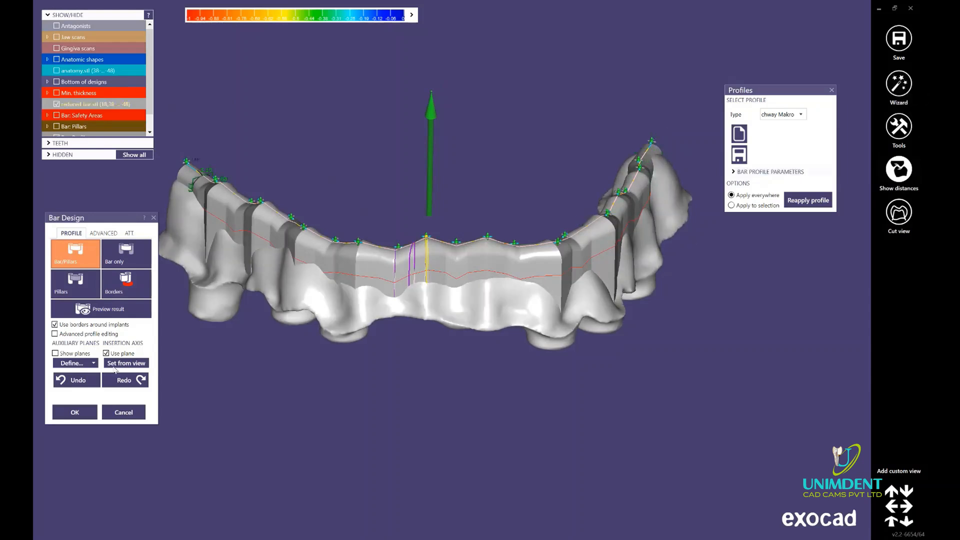
Step: Accept the bar design and switch to the other exocad window with the orange reduced bar and implants
click(75, 412)
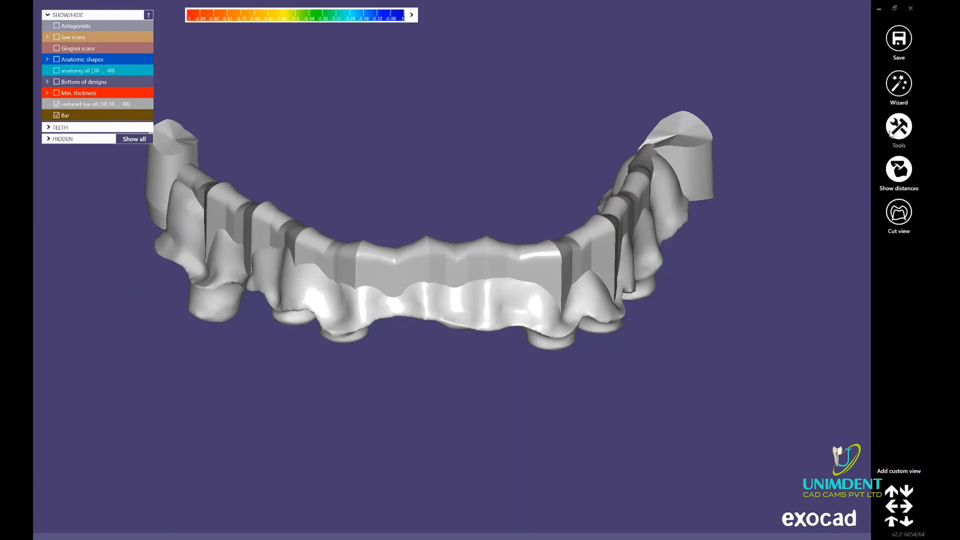
click(905, 131)
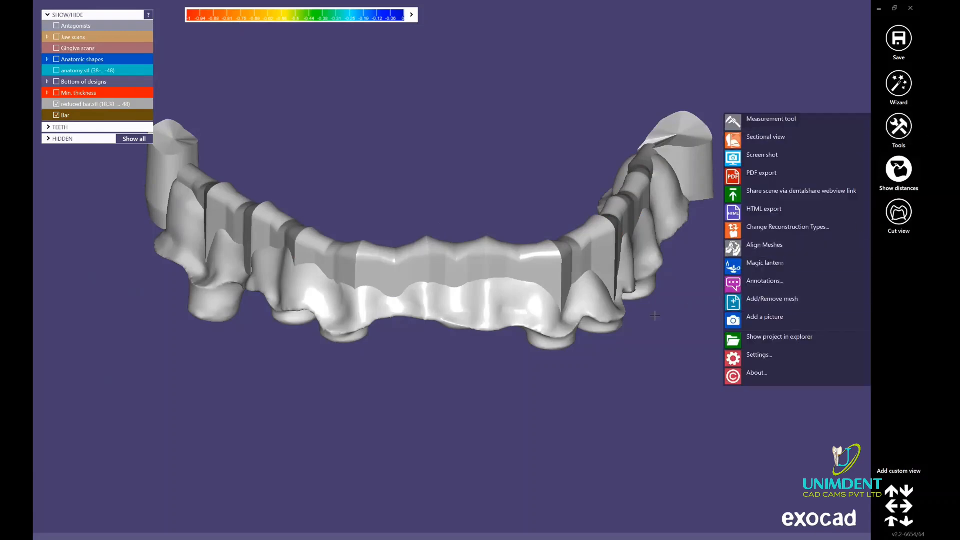
mouse_move(414, 536)
click(484, 499)
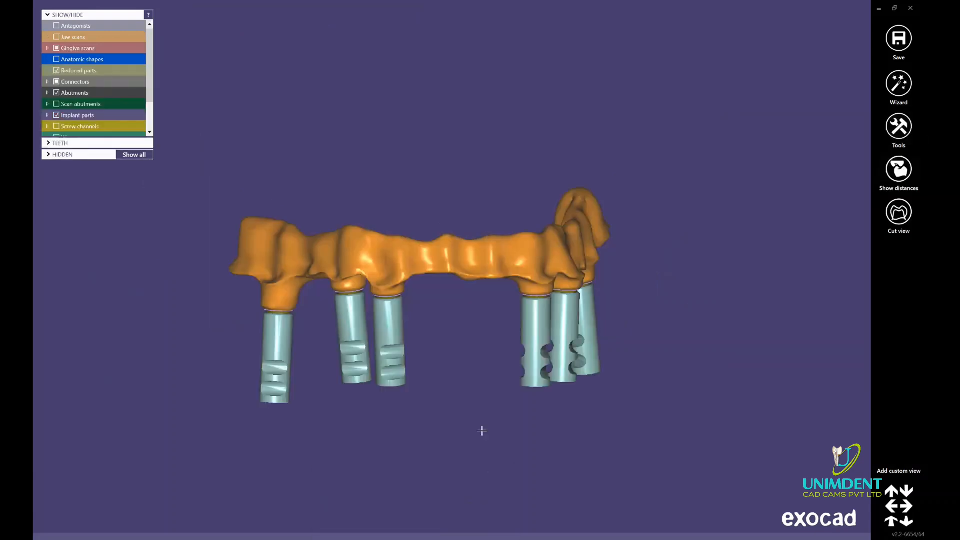
Step: Show the screw channels and hide the reduced parts, connectors, abutments, gingiva scans, implant parts and minimum thickness
right_drag(528, 296, 510, 294)
click(56, 125)
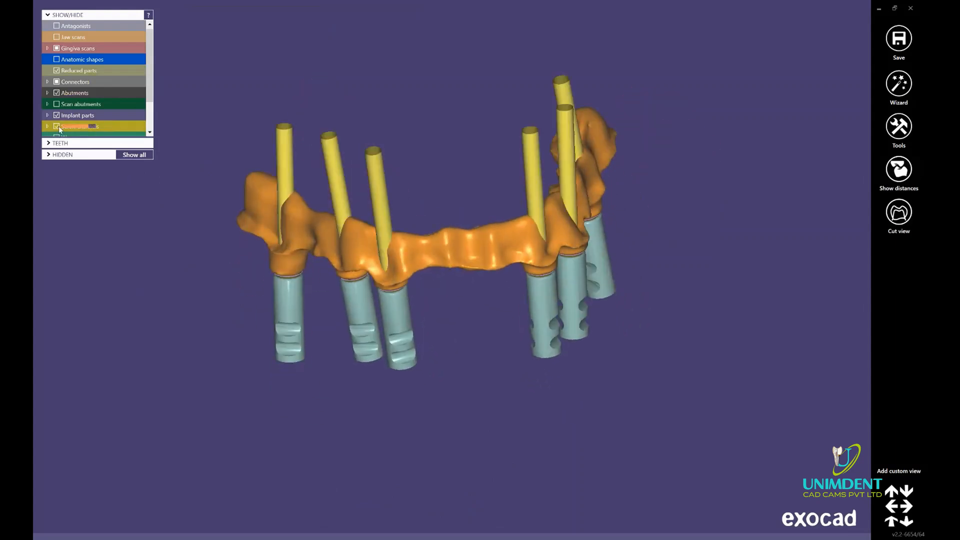
ctrl+click(314, 243)
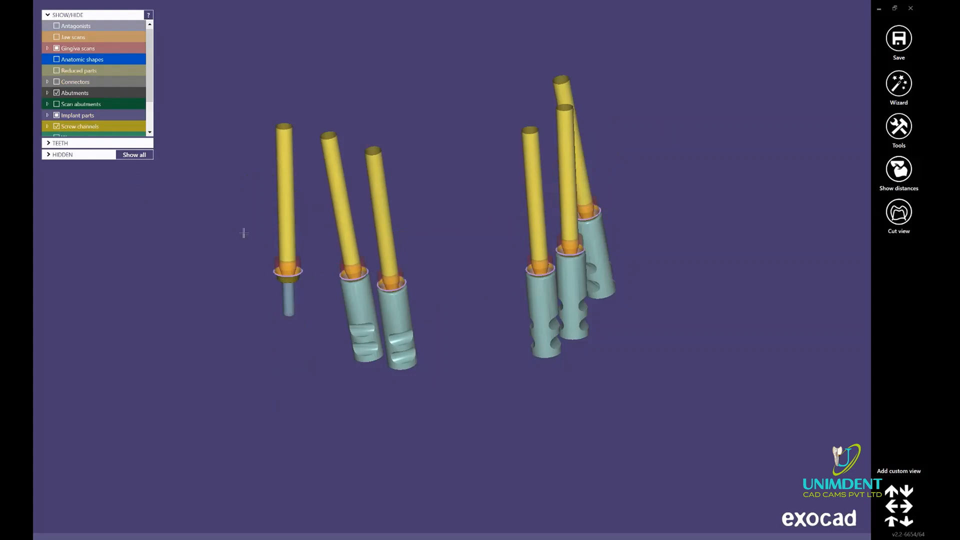
click(57, 92)
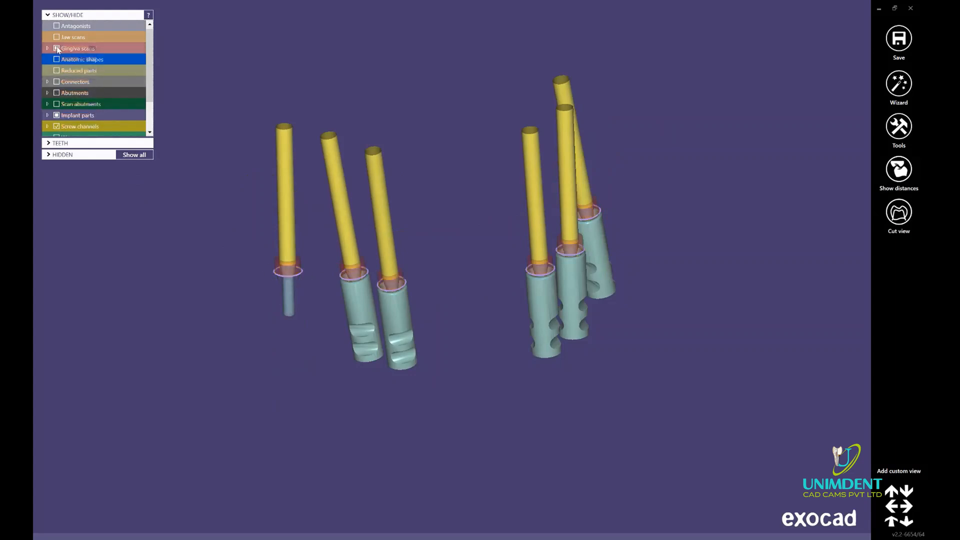
click(57, 48)
click(57, 115)
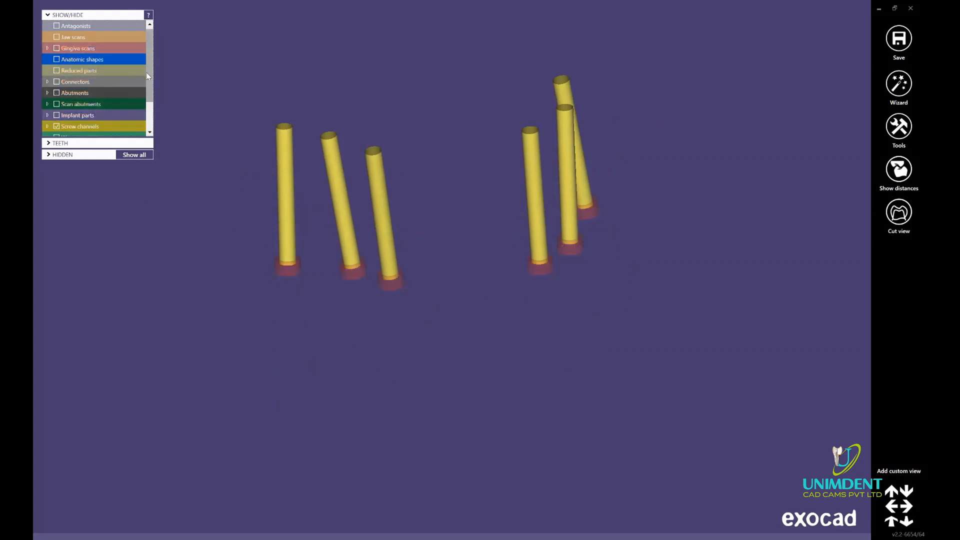
scroll(96, 92, down, 3)
click(57, 122)
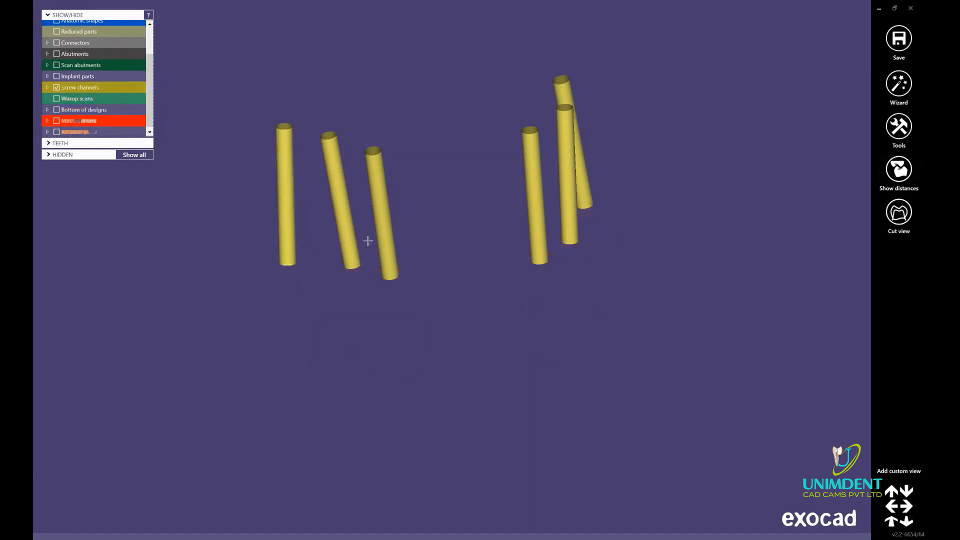
right_drag(369, 239, 417, 204)
Step: Save the scene as a Plain STL file named screw channels, including visible objects only
right_click(437, 158)
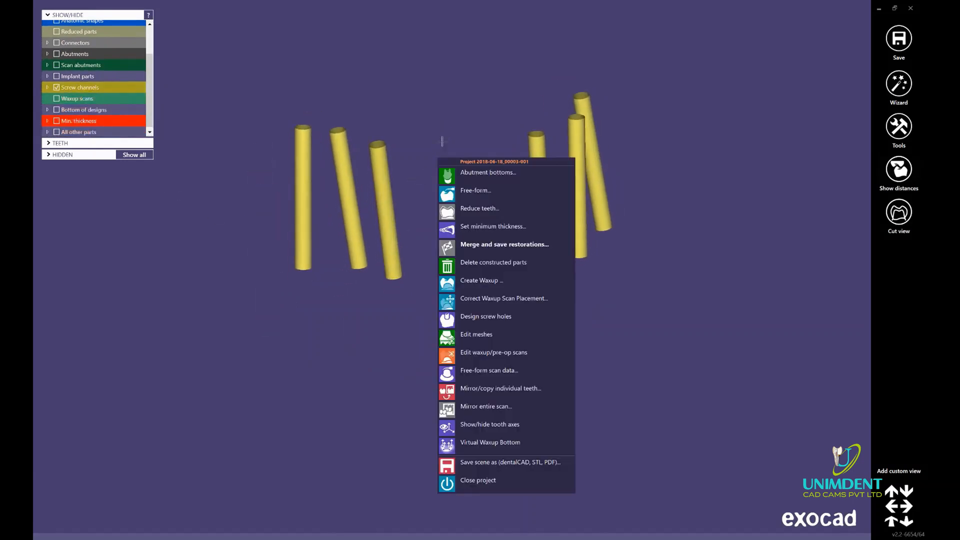
click(492, 463)
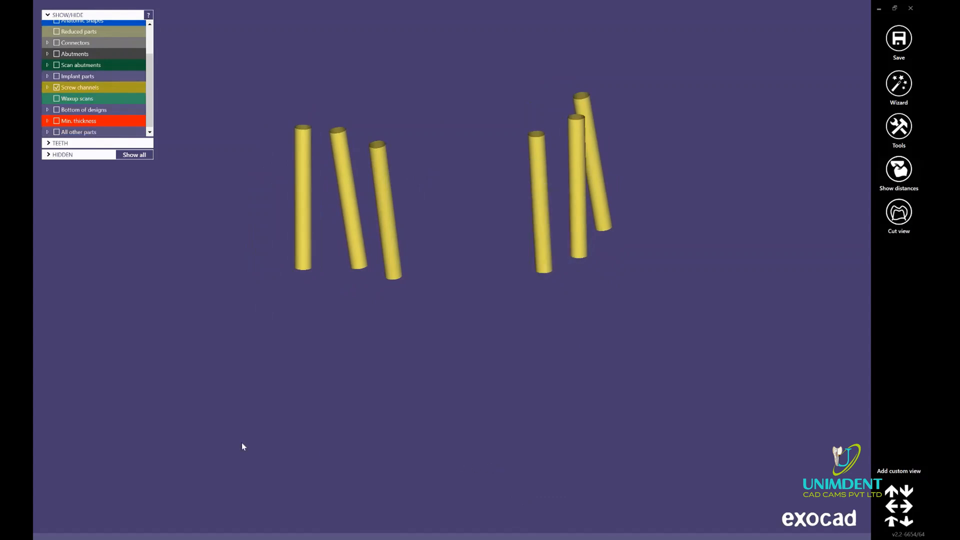
click(189, 239)
click(168, 257)
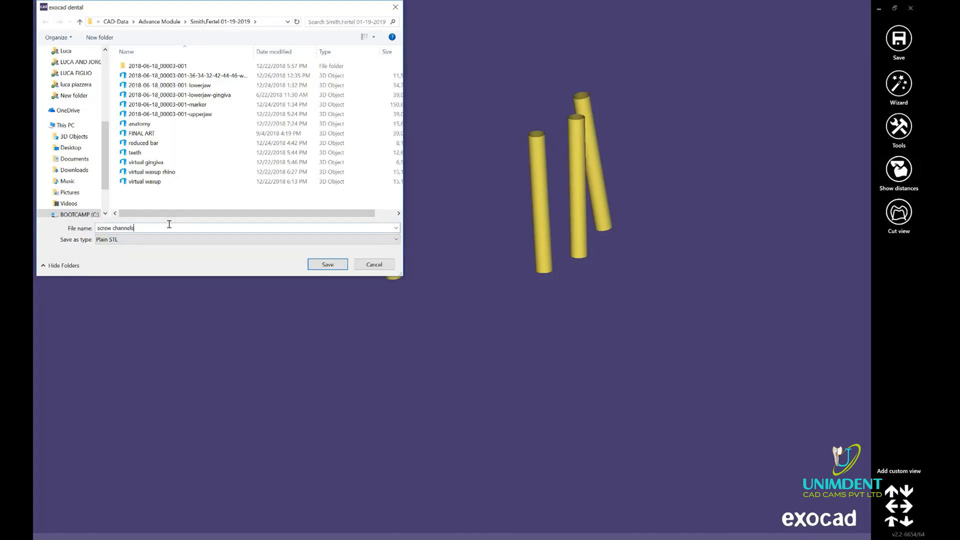
click(327, 264)
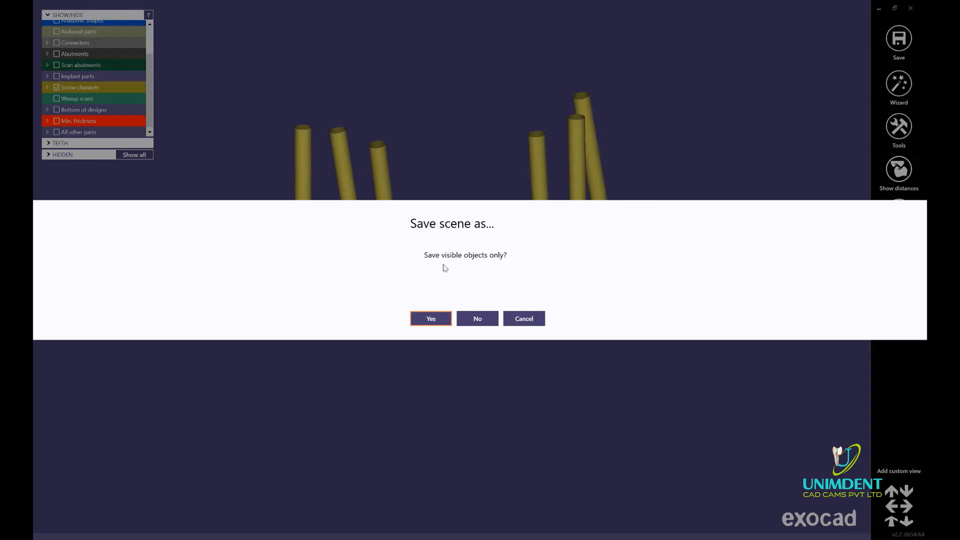
click(431, 319)
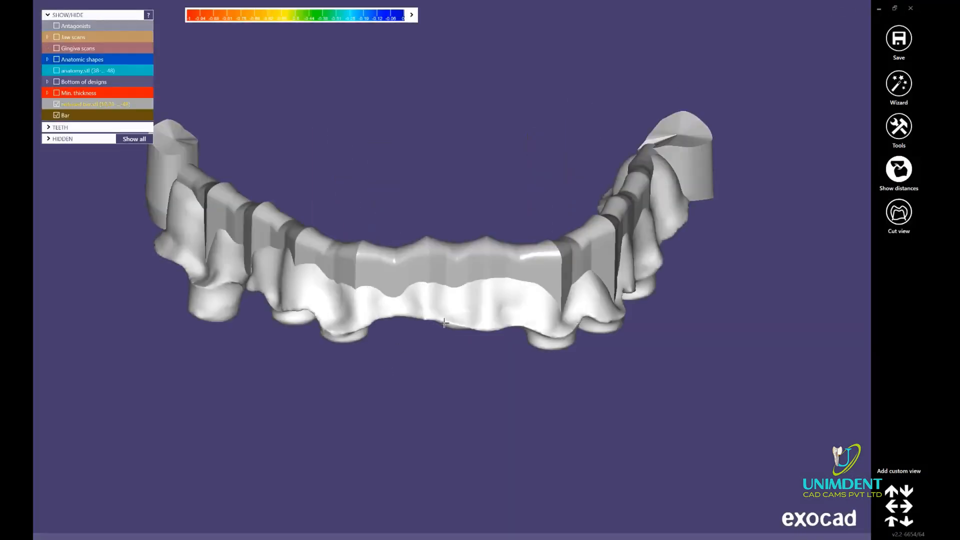
Step: Load the screw channels mesh into the bar project as a generic visualization mesh and inspect how the channels cross the bar
click(899, 127)
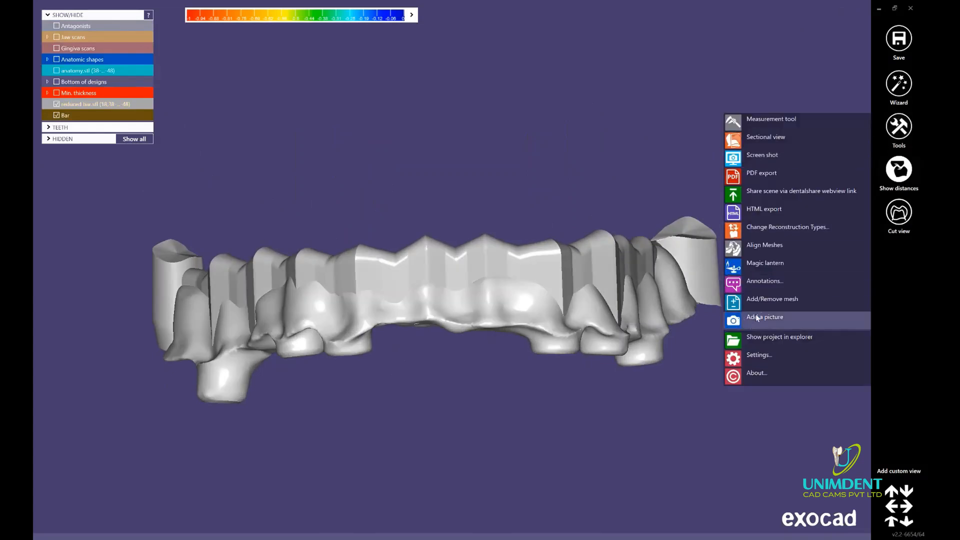
click(754, 303)
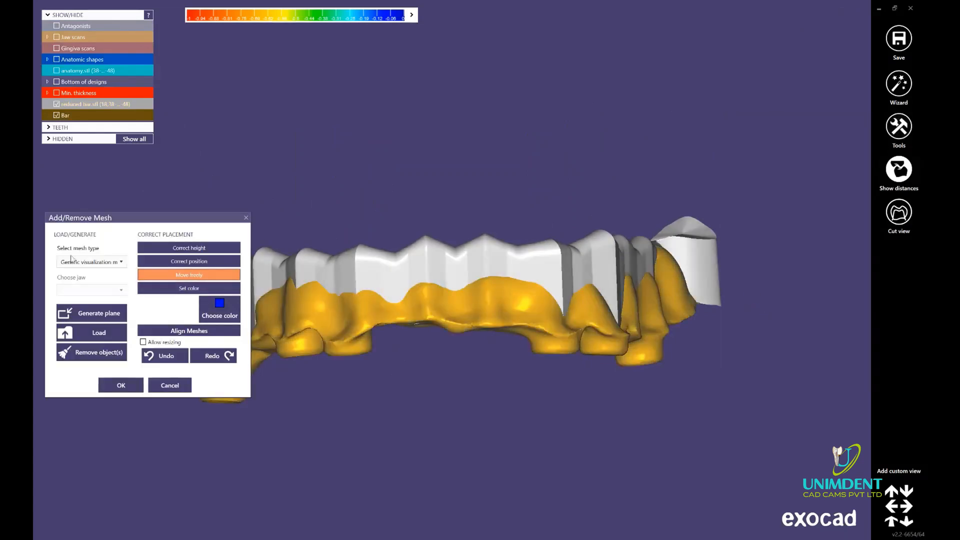
click(103, 333)
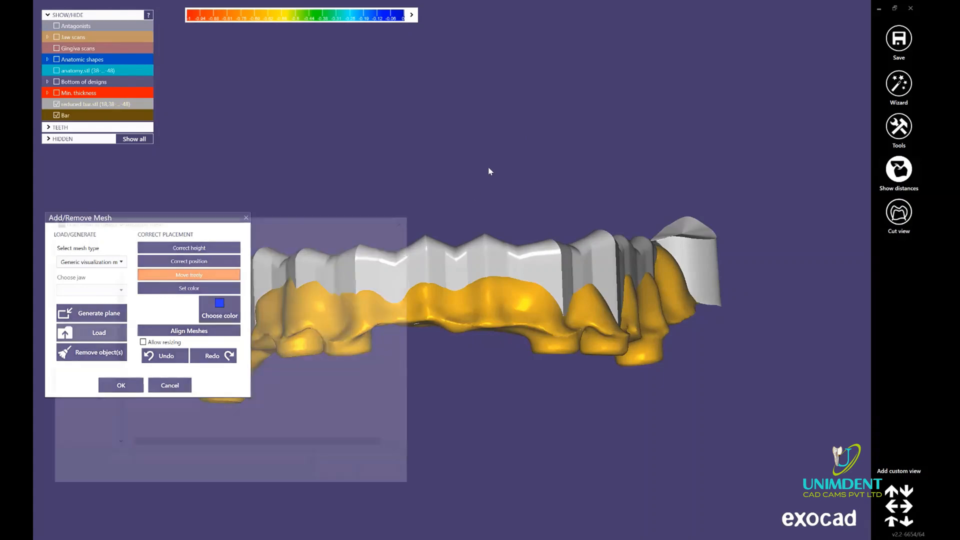
double_click(159, 366)
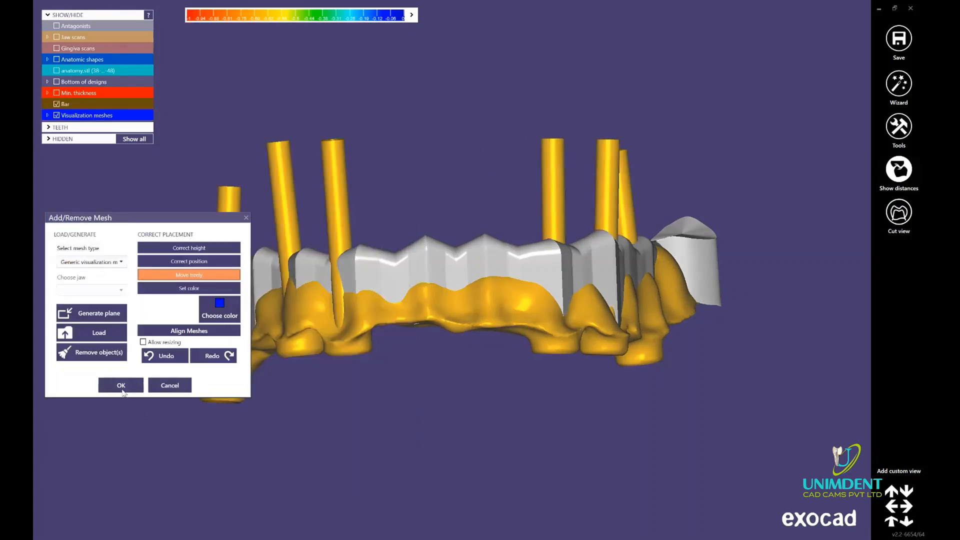
click(122, 385)
right_drag(439, 315, 500, 229)
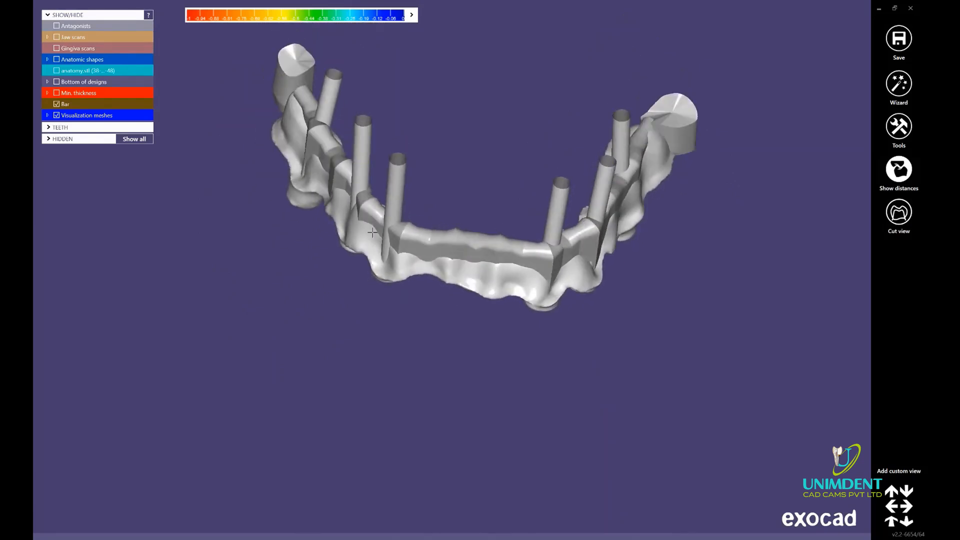
middle_drag(372, 232, 465, 305)
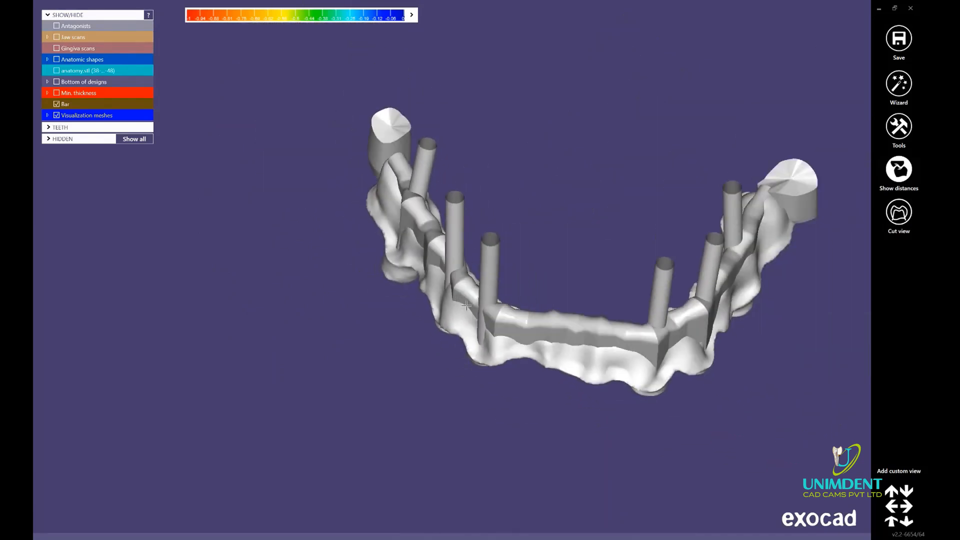
right_drag(466, 305, 599, 200)
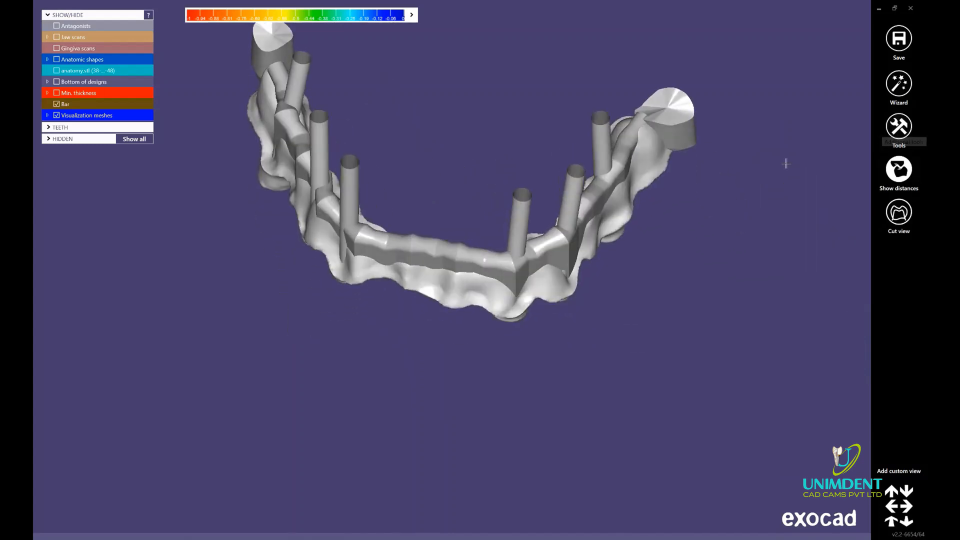
Step: Reopen the bar design and hide the safety areas, pillars and reference meshes so only the bar body is displayed
right_click(785, 163)
click(800, 306)
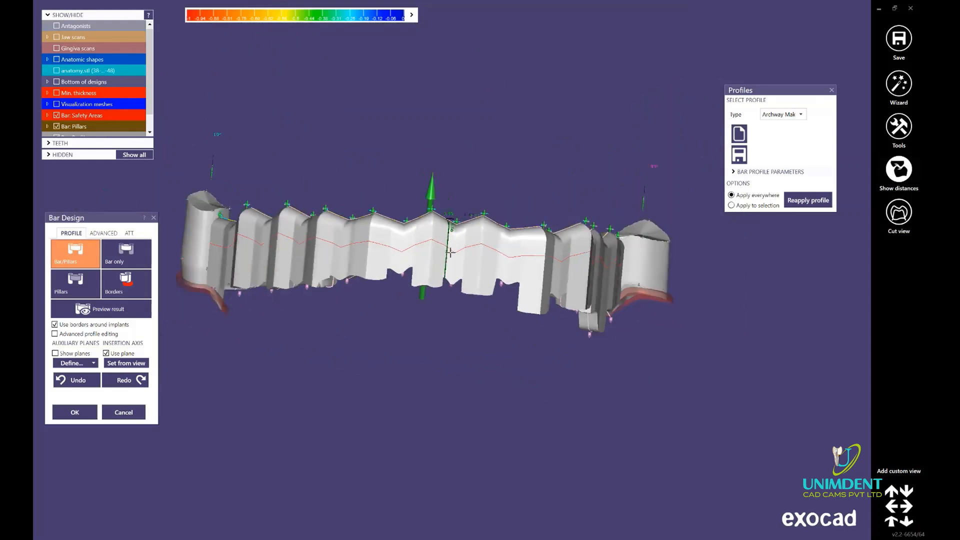
right_drag(452, 250, 250, 268)
scroll(250, 268, up, 3)
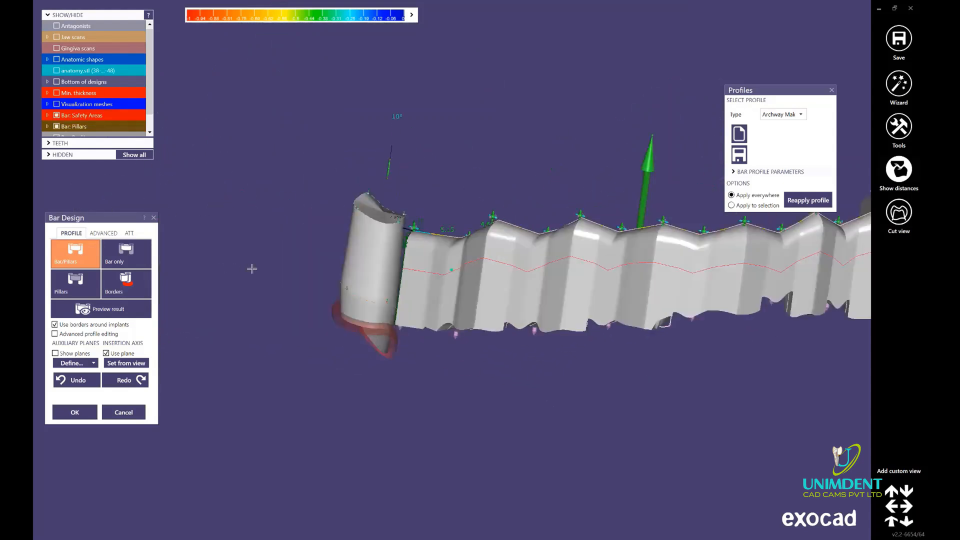
ctrl+scroll(382, 269, down, 3)
ctrl+scroll(360, 330, down, 3)
scroll(684, 268, down, 3)
right_drag(492, 235, 501, 270)
Step: Save the bar mesh of teeth 37 to 47 to a file named bar
right_click(371, 199)
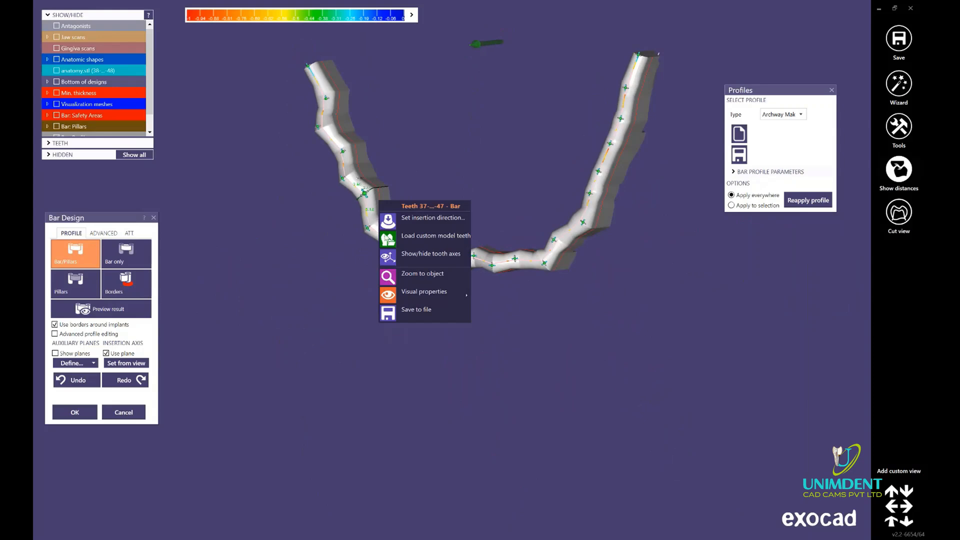
click(413, 316)
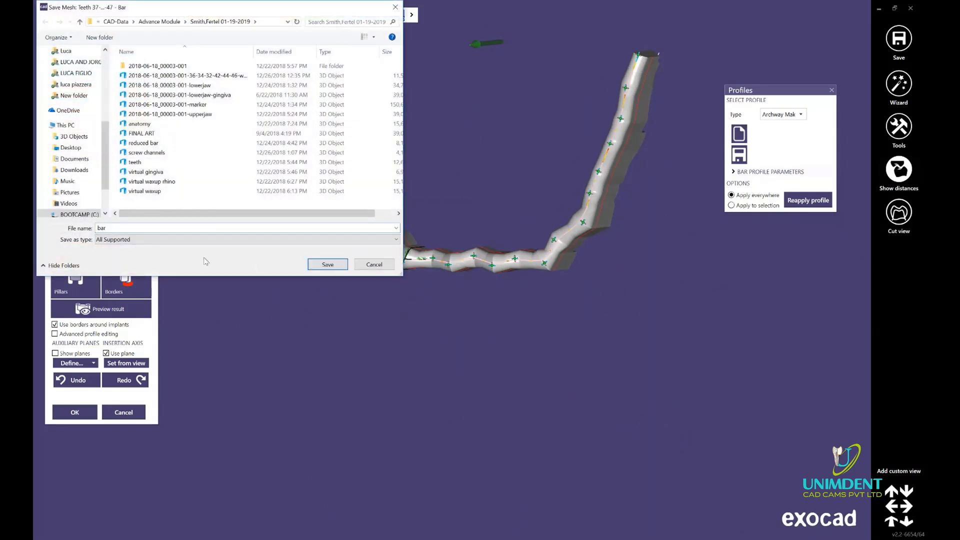
click(340, 268)
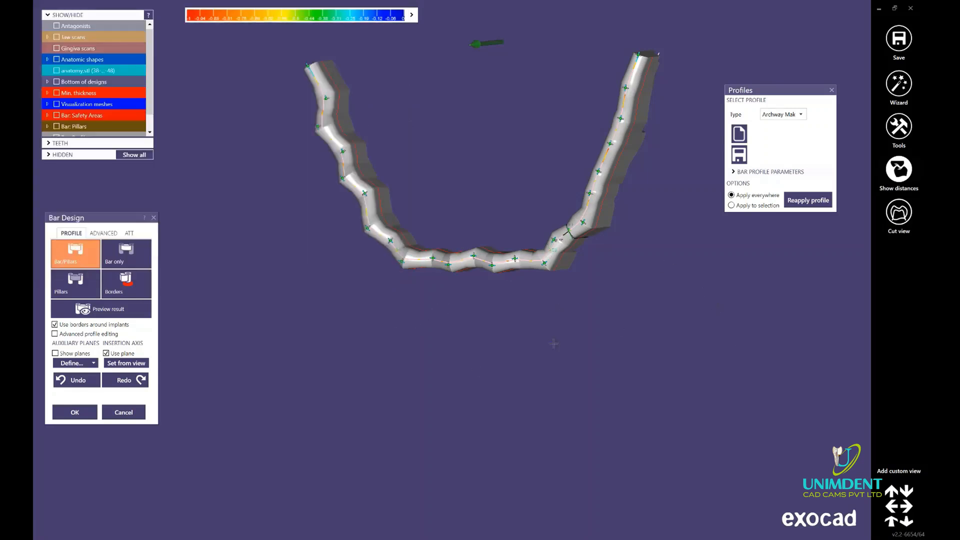
Step: Save the whole scene as a Dental CAD Scene file named bar
right_drag(553, 343, 247, 266)
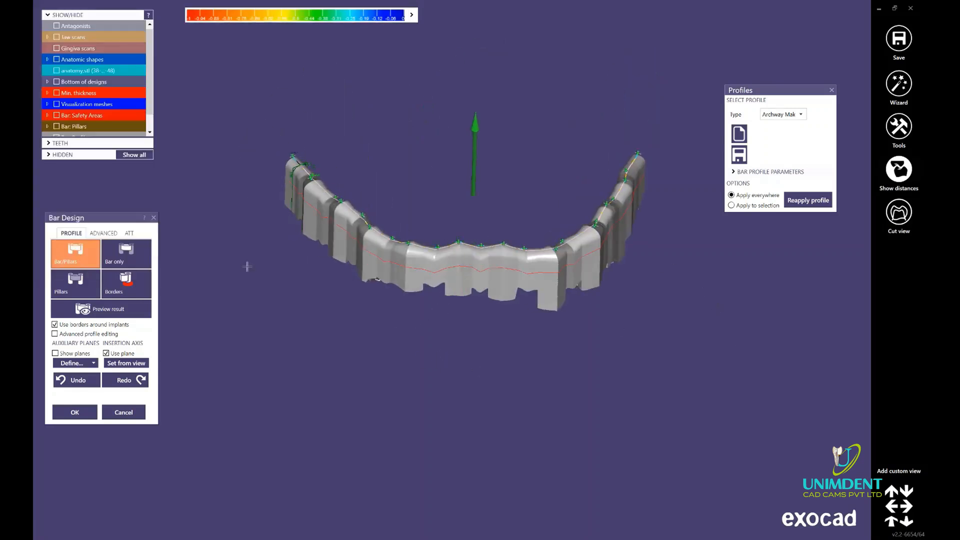
right_click(216, 152)
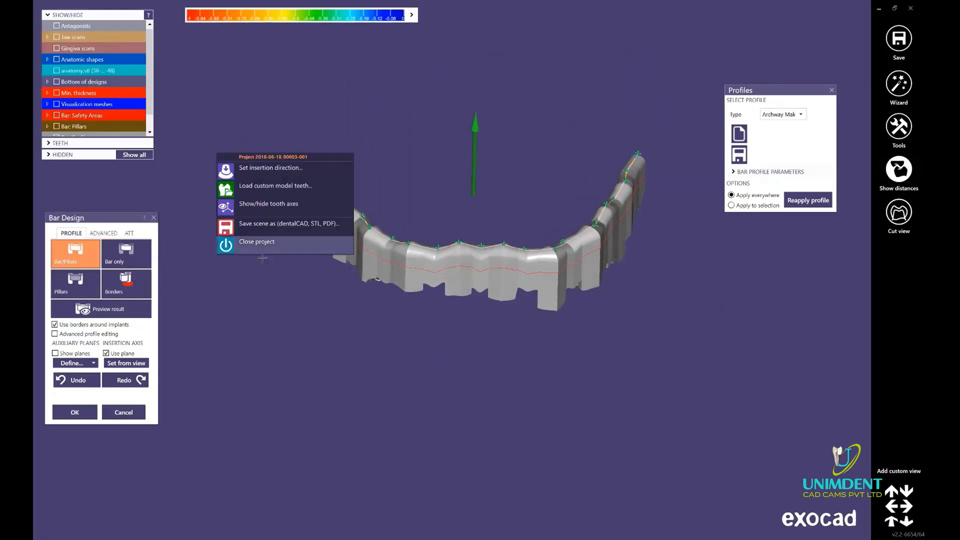
click(259, 226)
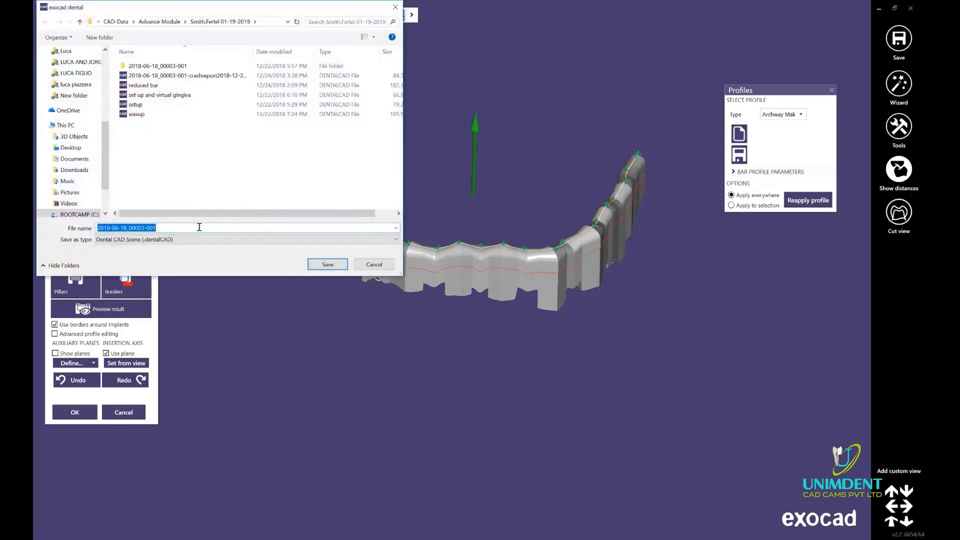
text(bar)
click(286, 271)
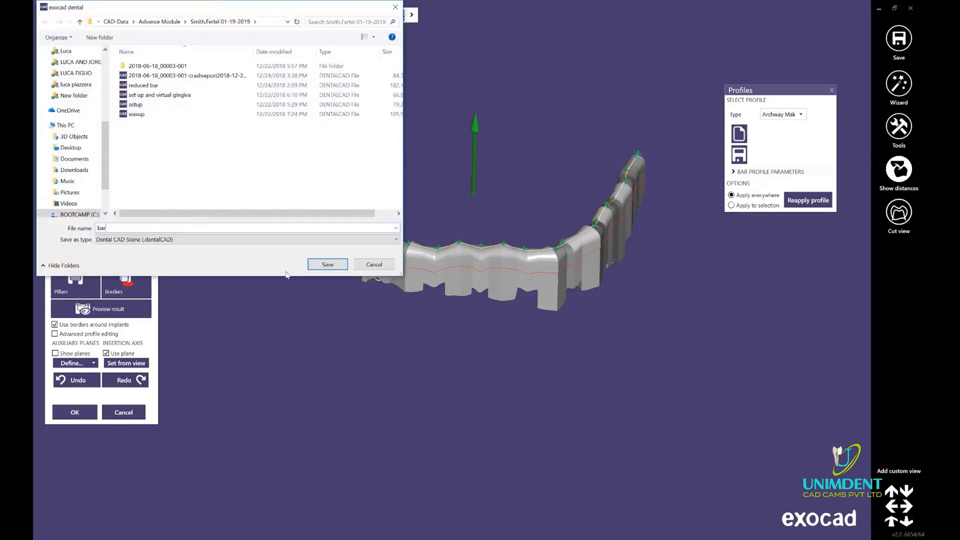
click(328, 265)
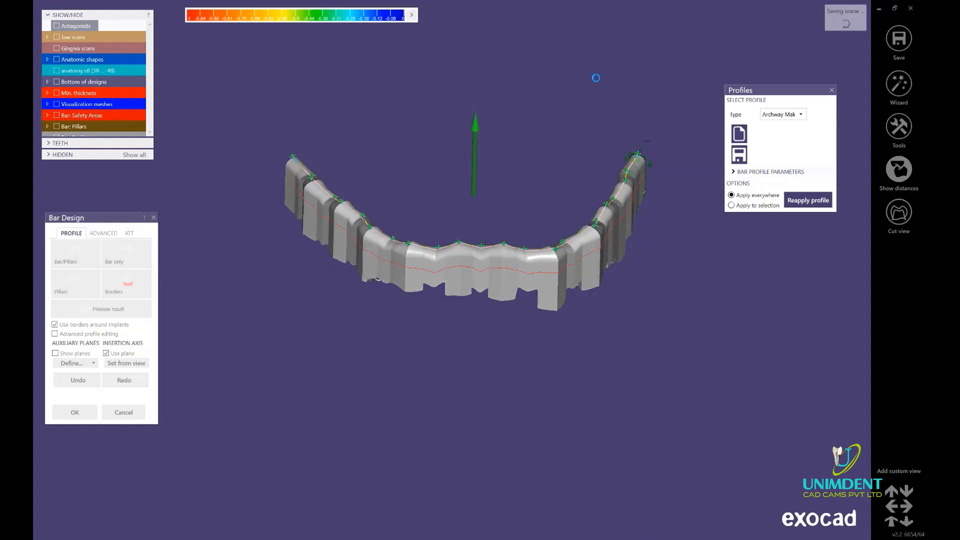
Step: Switch from the bar project to the implant project scene that shows the screw channels
click(878, 14)
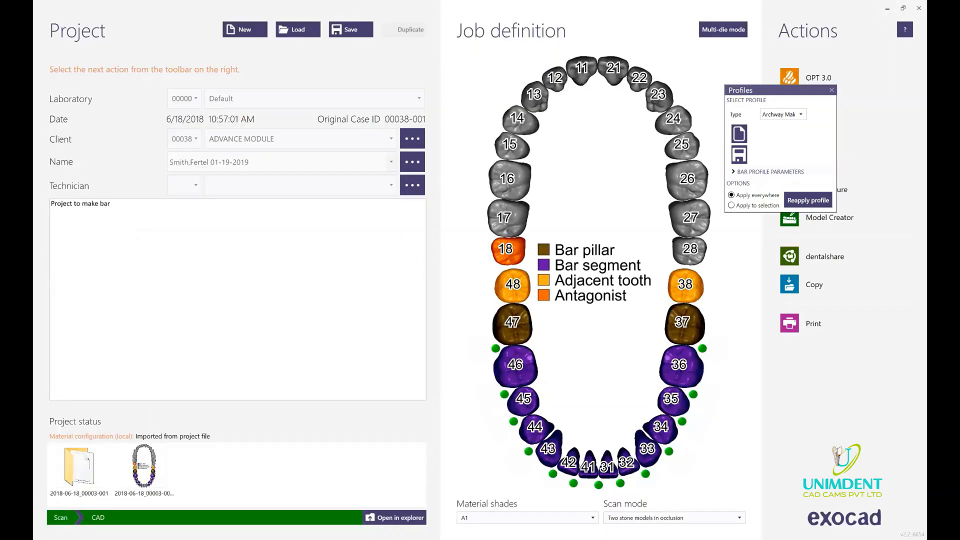
click(445, 514)
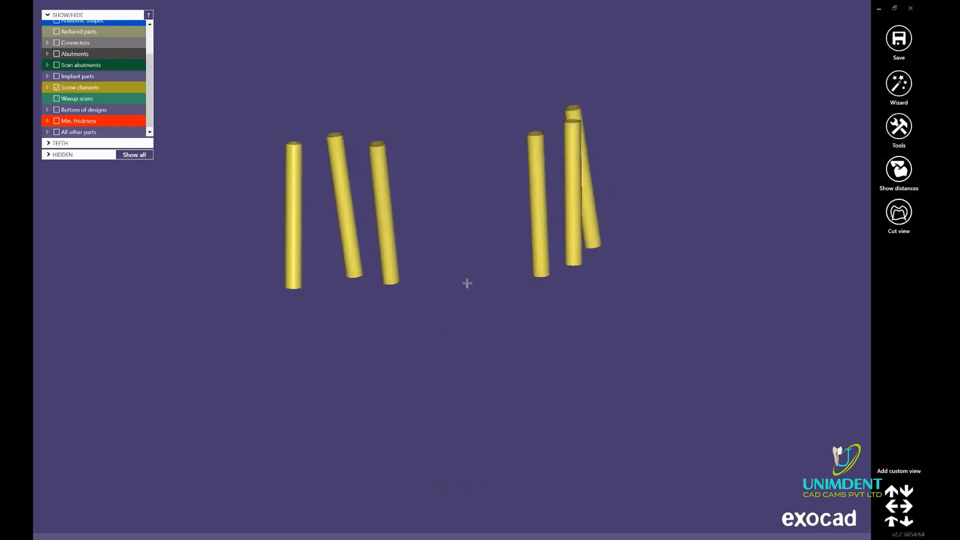
right_drag(466, 283, 465, 285)
scroll(380, 239, up, 1)
scroll(380, 239, down, 2)
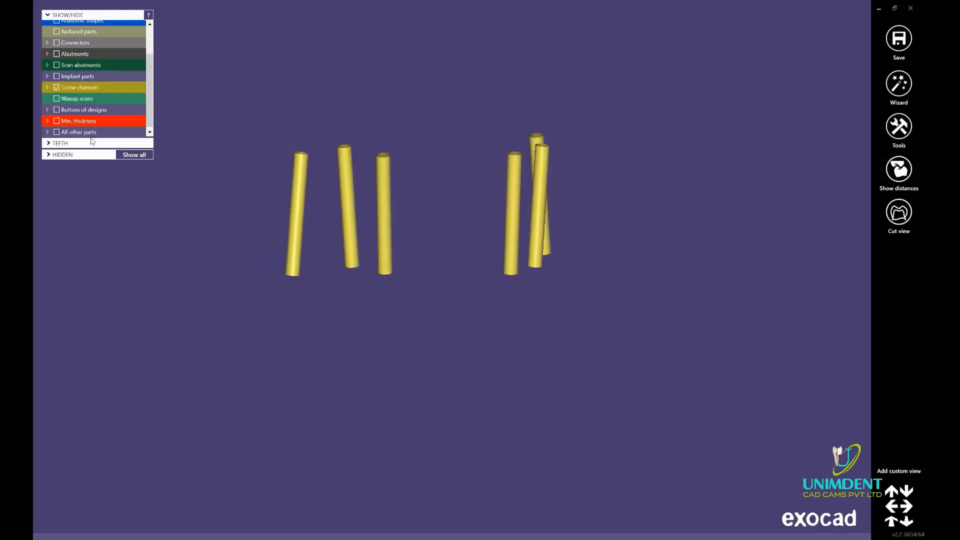
Step: Load the bar mesh file into the implant project as a generic visualization mesh and accept its placement
click(898, 128)
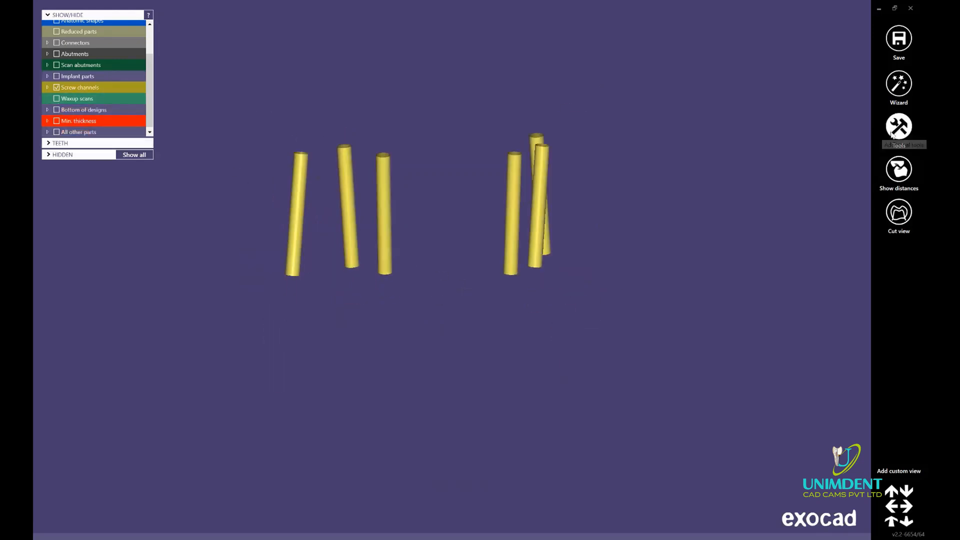
click(810, 301)
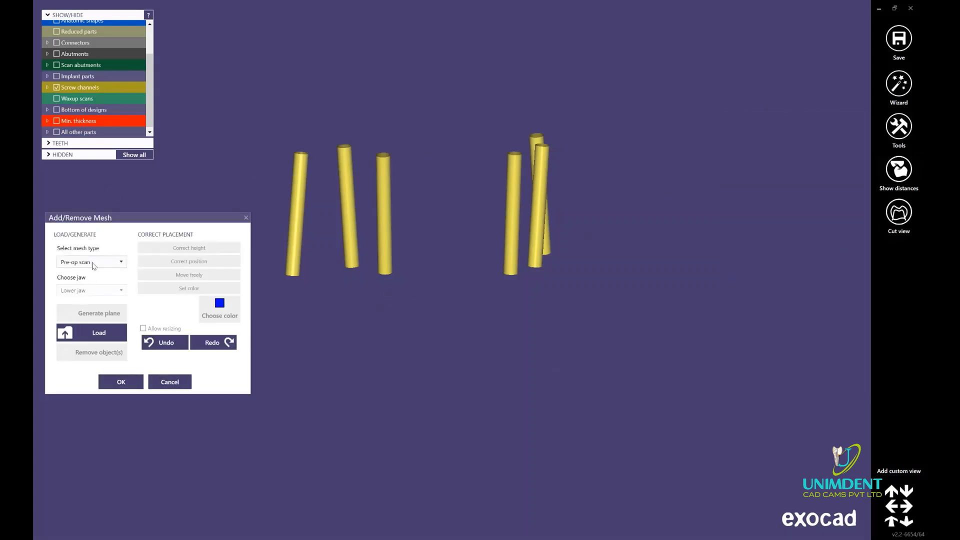
click(93, 262)
click(94, 314)
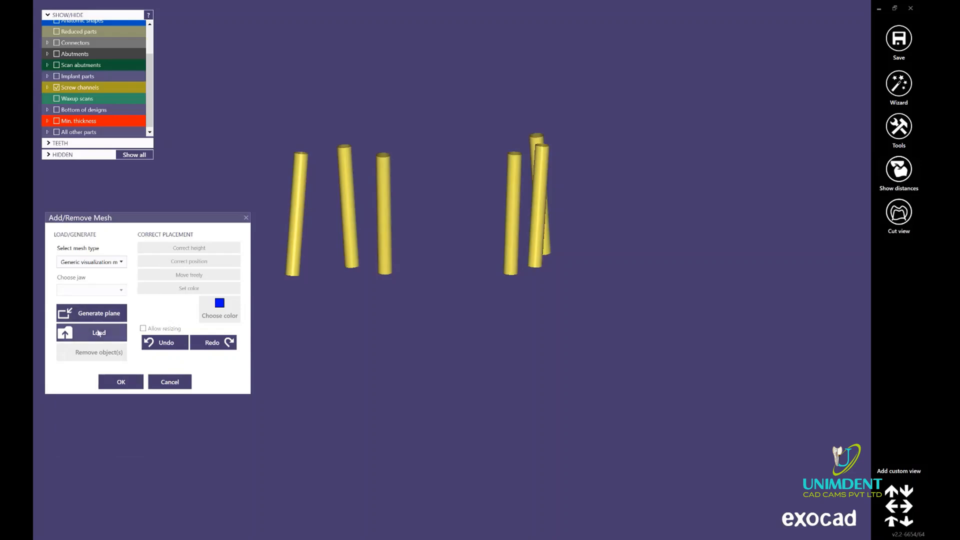
click(99, 332)
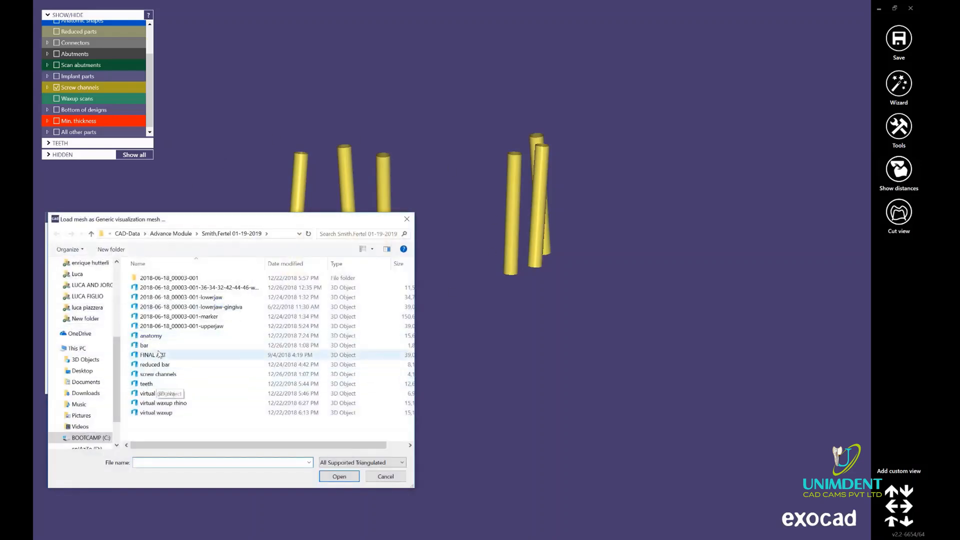
click(159, 345)
click(339, 476)
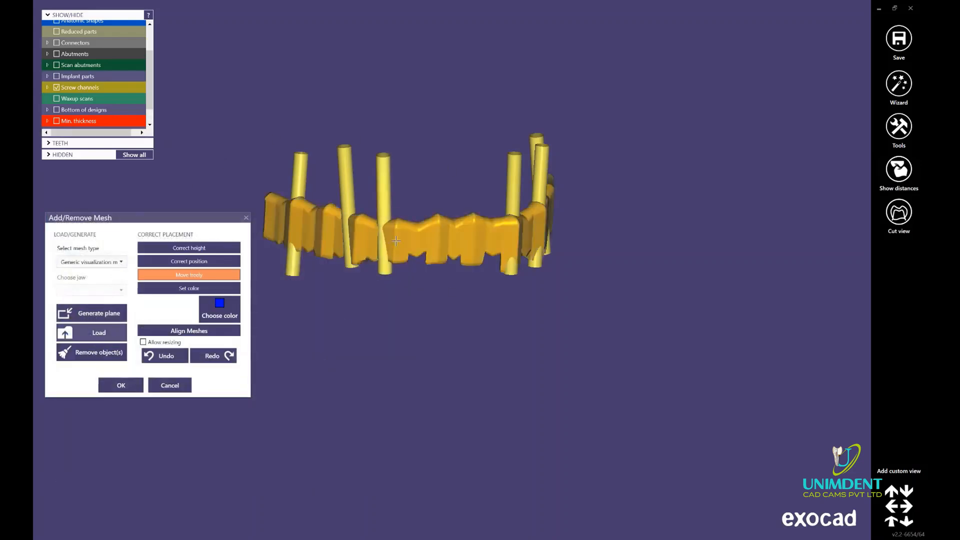
click(115, 391)
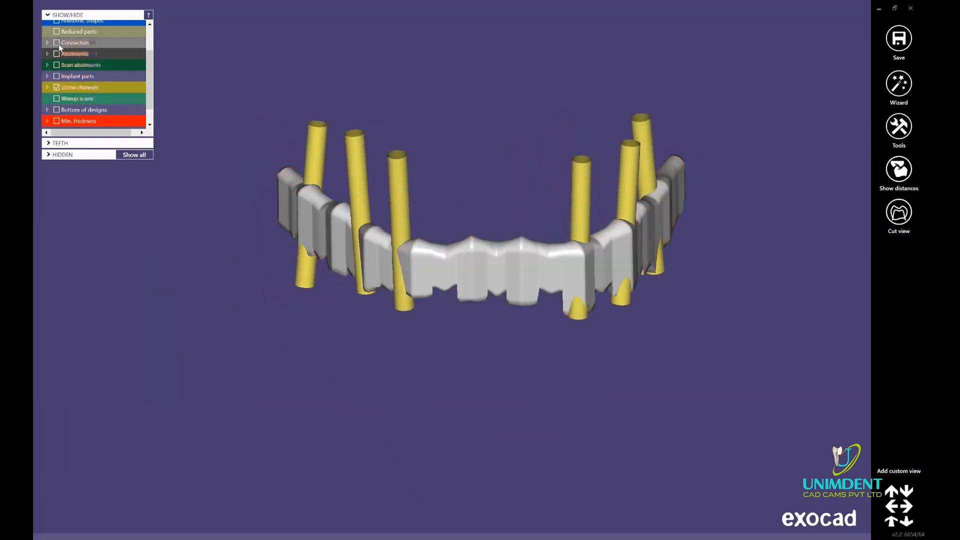
Step: Display the reduced parts together with the bar and inspect where the two bodies overlap around the screw channels
click(57, 31)
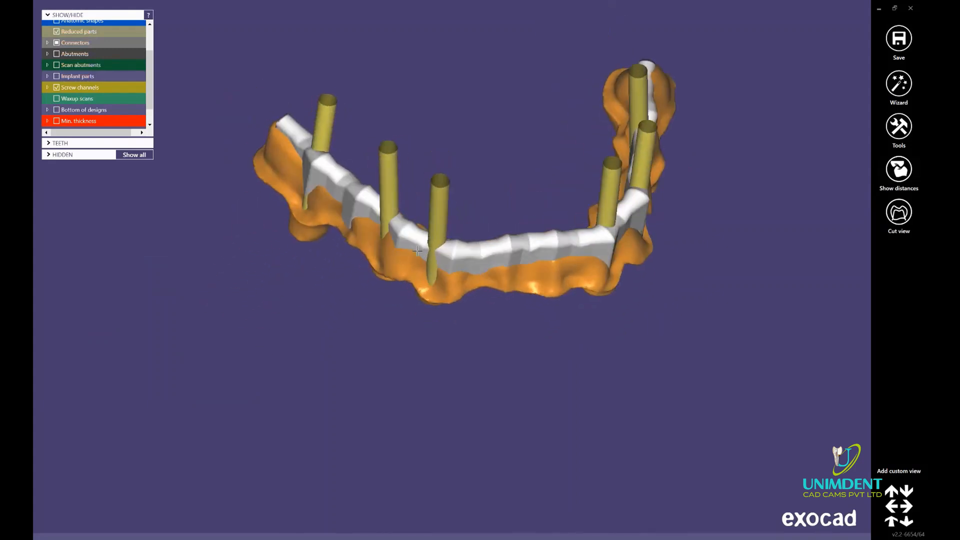
middle_click(611, 225)
right_drag(611, 225, 310, 194)
scroll(133, 220, down, 3)
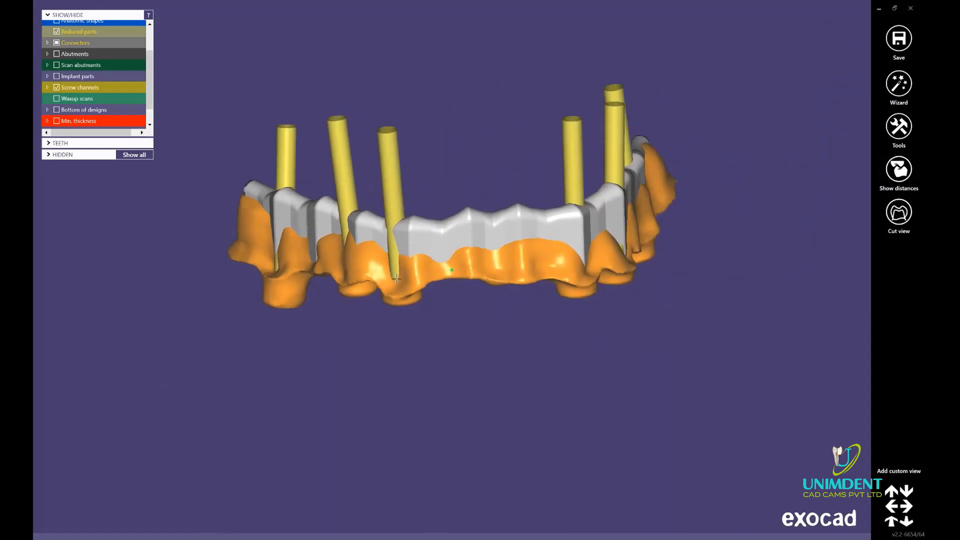
Step: Open Free-Forming on the reduced bar and work one distal end with the free Add/Remove brush
right_click(128, 233)
click(181, 236)
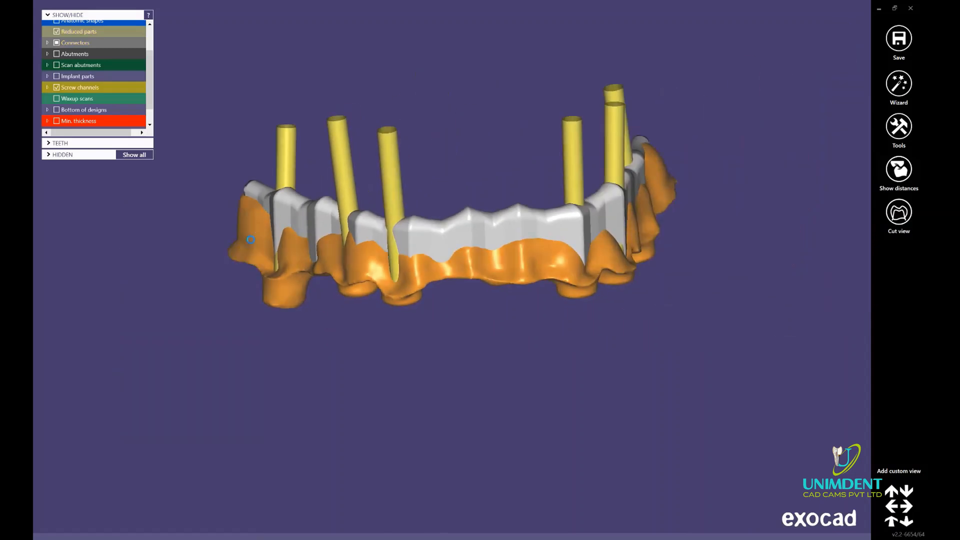
scroll(318, 243, up, 3)
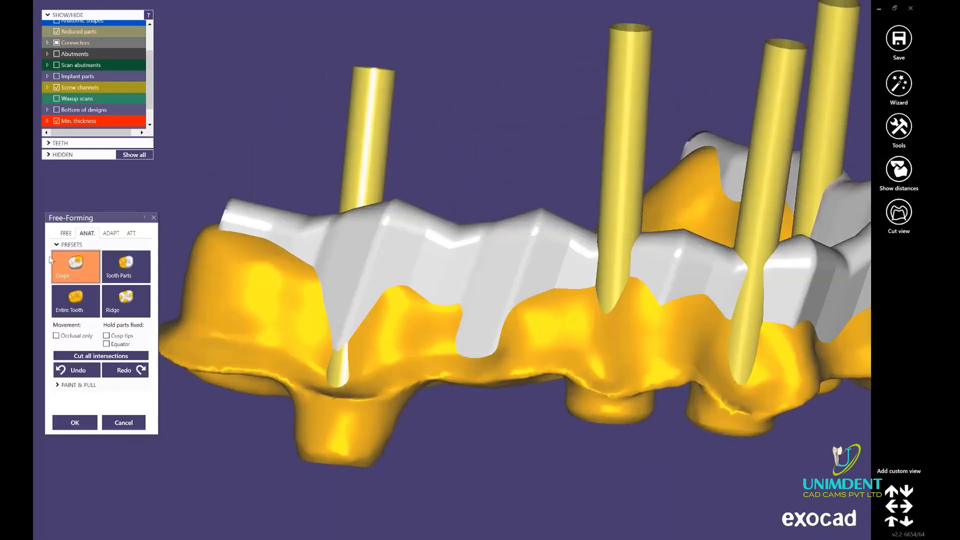
click(65, 233)
mouse_move(332, 300)
right_down()
mouse_move(321, 268)
mouse_move(392, 246)
mouse_move(373, 259)
right_up()
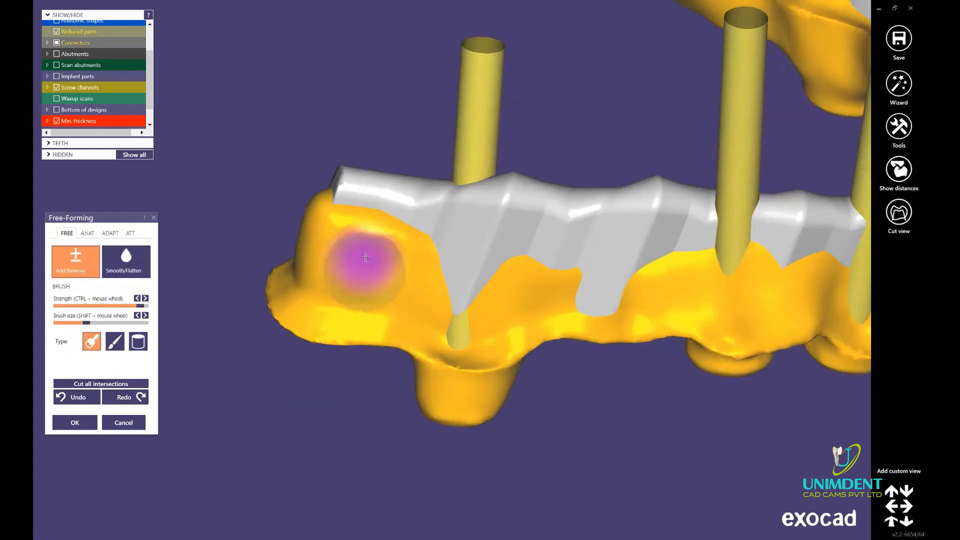
mouse_move(410, 277)
mouse_down()
mouse_move(387, 250)
mouse_move(334, 245)
mouse_up()
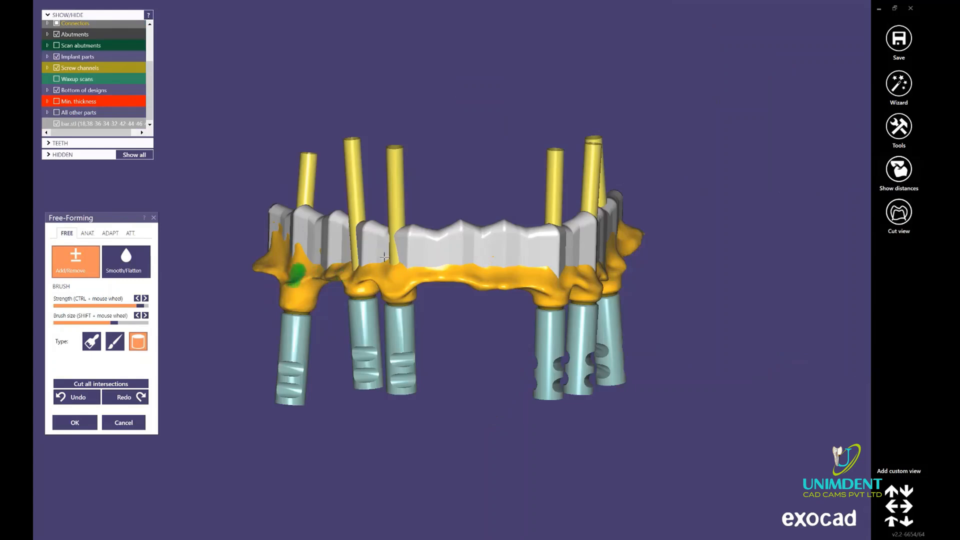
Step: Remove more material from the reduced bar's distal end with the cylinder brush so the bar mesh stands clear
right_drag(384, 257, 410, 261)
scroll(303, 284, up, 3)
right_drag(302, 284, 372, 243)
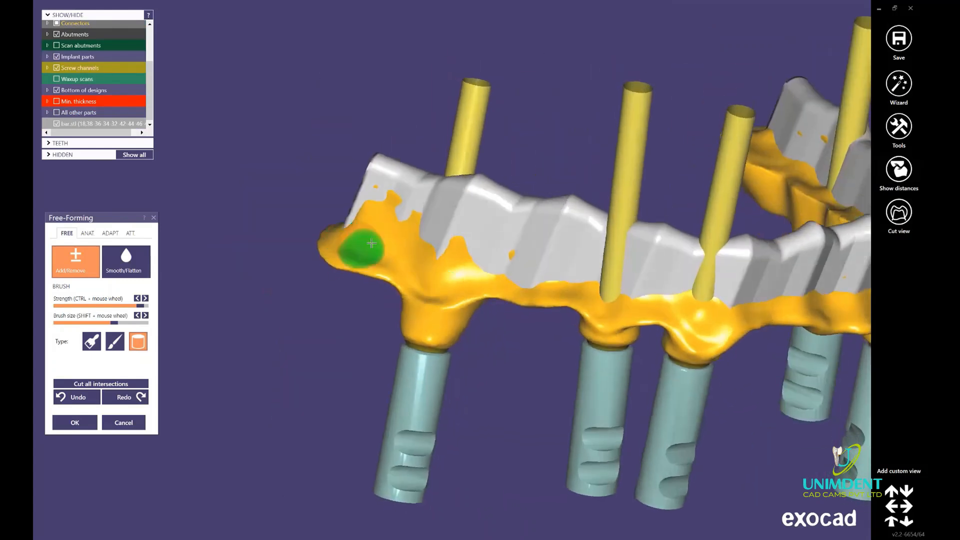
scroll(372, 243, up, 3)
shift+drag(390, 198, 377, 179)
scroll(474, 217, down, 4)
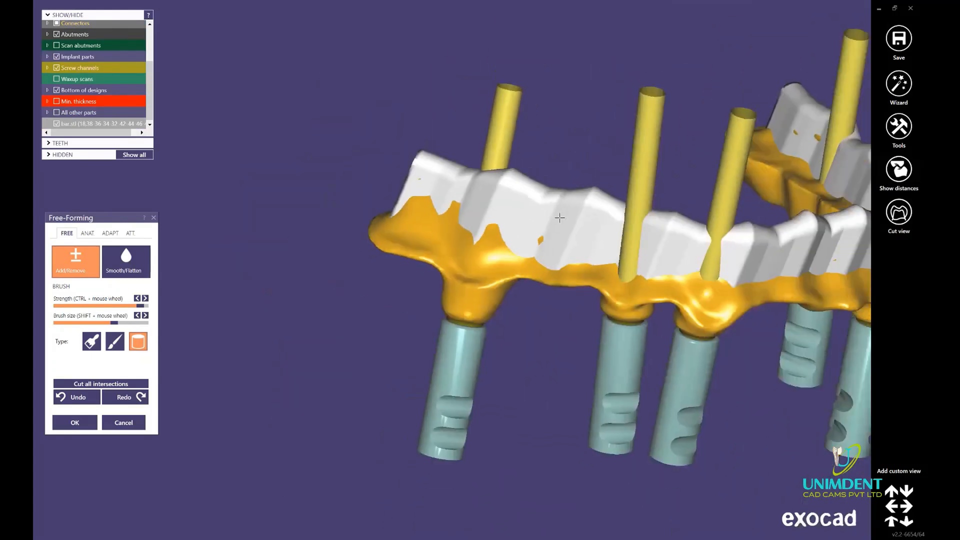
right_drag(560, 217, 438, 308)
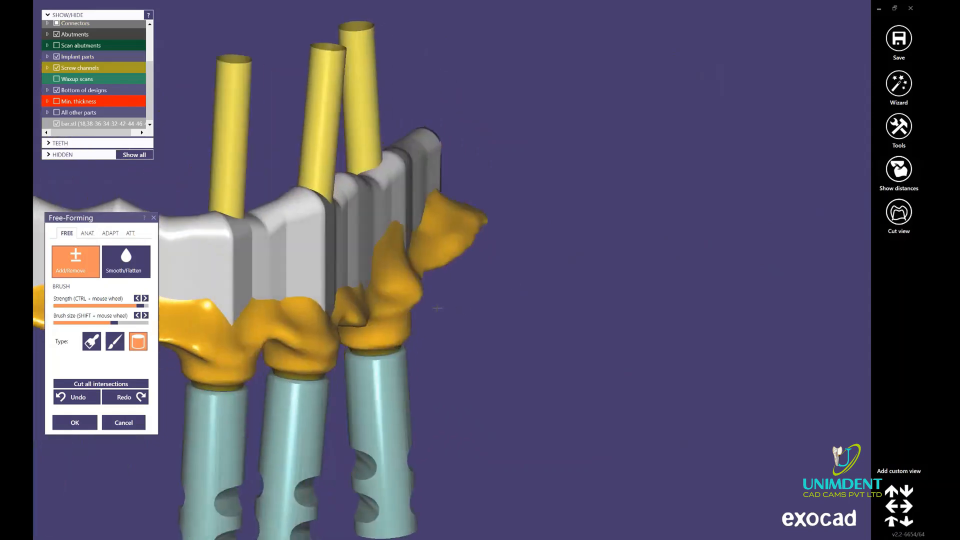
Step: Remove excess material along the opposite side of the reduced bar with the cylinder brush and accept the free-forming
right_drag(398, 232, 399, 235)
mouse_move(398, 236)
shift+mouse_down()
mouse_move(402, 254)
mouse_move(382, 275)
shift+mouse_up()
scroll(366, 235, down, 3)
middle_click(302, 289)
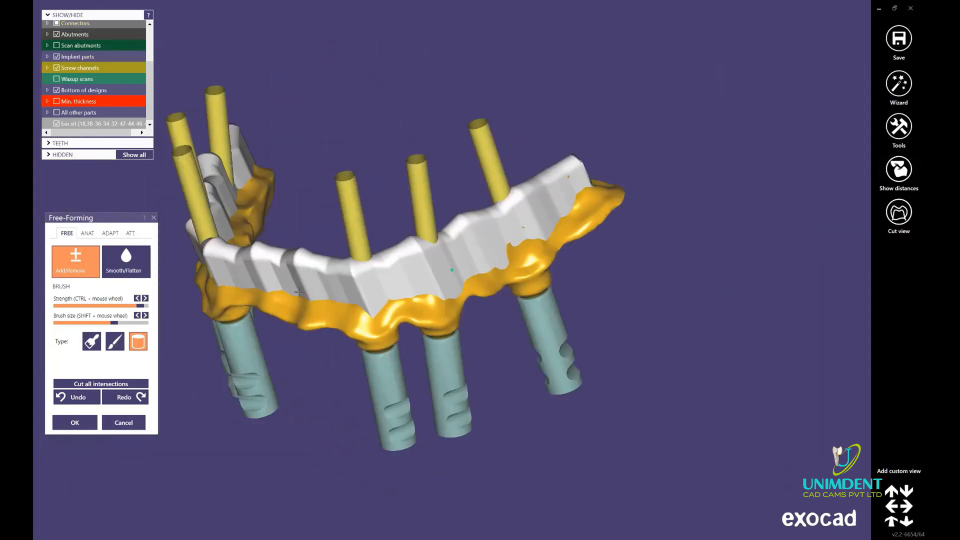
right_drag(302, 288, 369, 272)
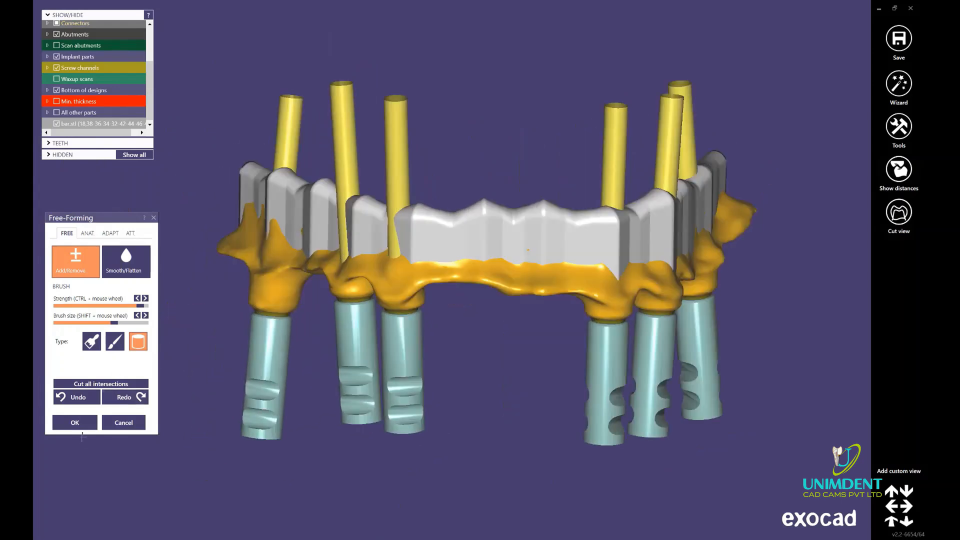
click(75, 422)
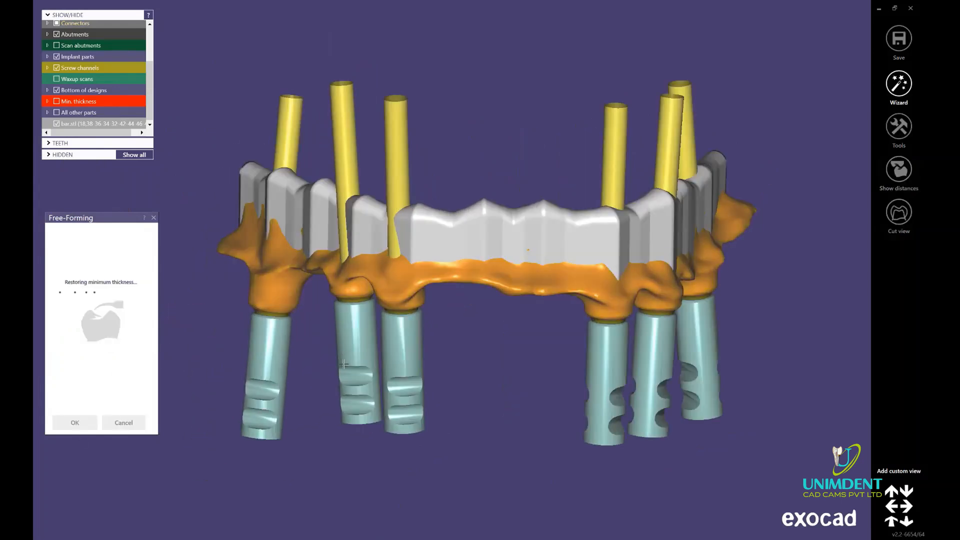
Step: Hide the first distal implant analog and all six screw channels
ctrl+click(274, 349)
ctrl+click(289, 136)
ctrl+click(344, 143)
ctrl+click(394, 152)
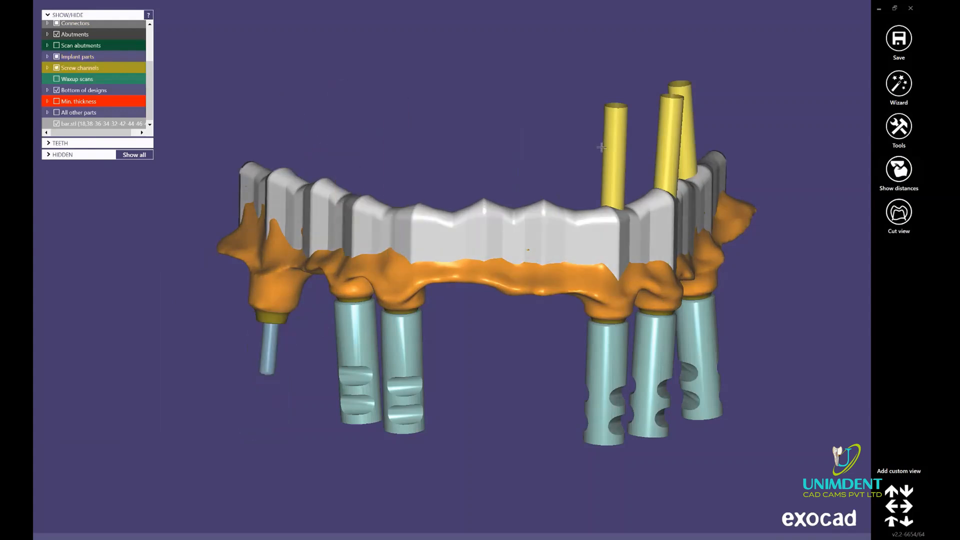
ctrl+click(670, 140)
ctrl+click(683, 124)
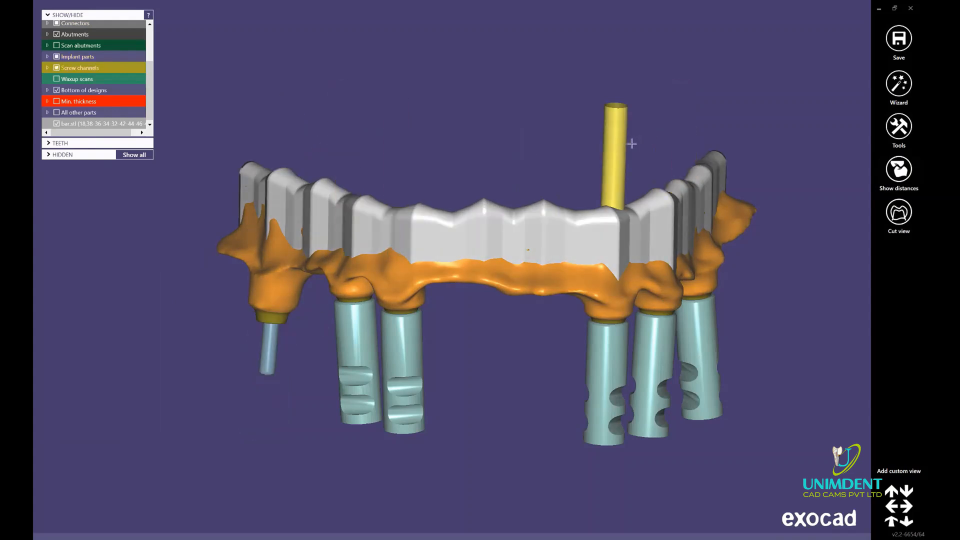
ctrl+click(616, 155)
Step: Hide four more implant analogs beneath the reduced bar, three on the opposite side and one near the front
ctrl+click(699, 359)
ctrl+click(652, 375)
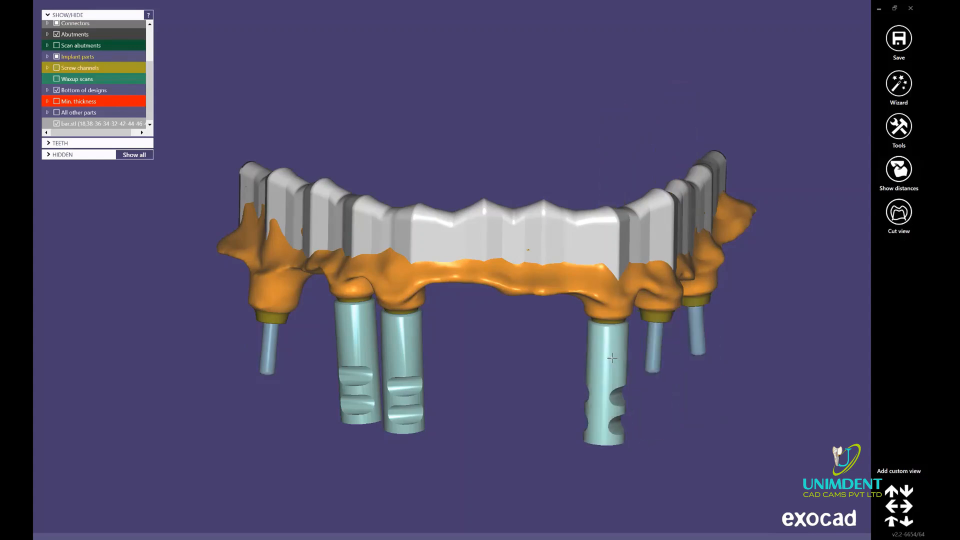
ctrl+click(612, 358)
ctrl+click(404, 362)
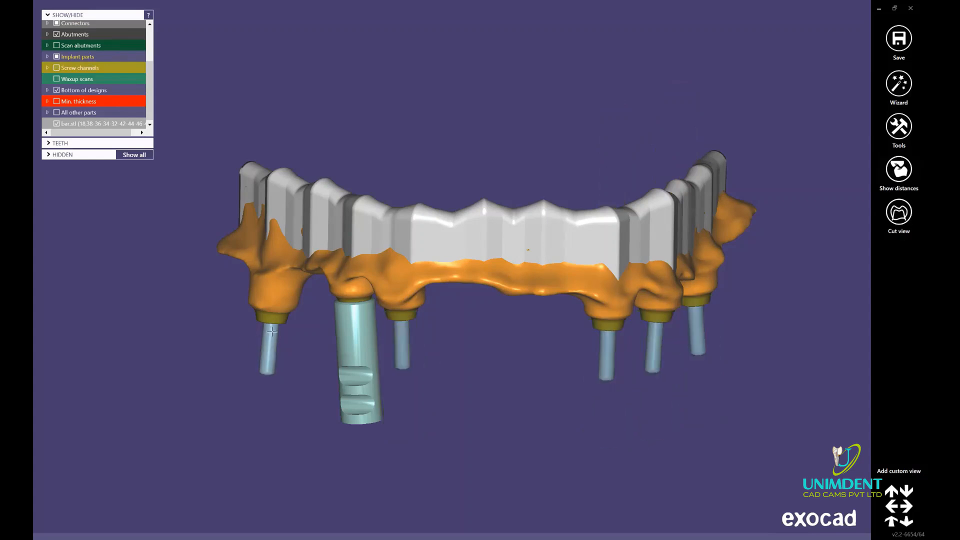
Step: Hide the loaded bar mesh, the bottom of designs and the abutments, and toggle the connectors' display
click(57, 124)
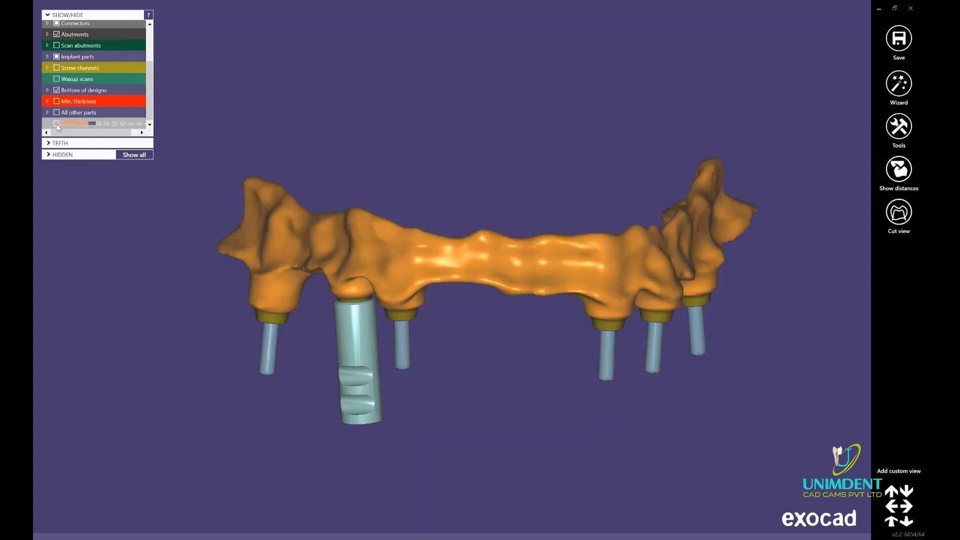
click(57, 91)
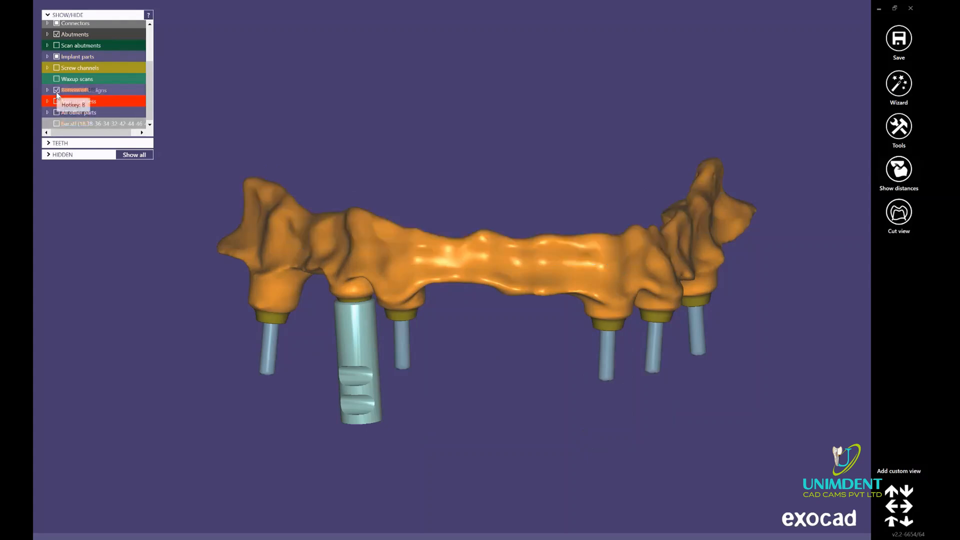
click(56, 36)
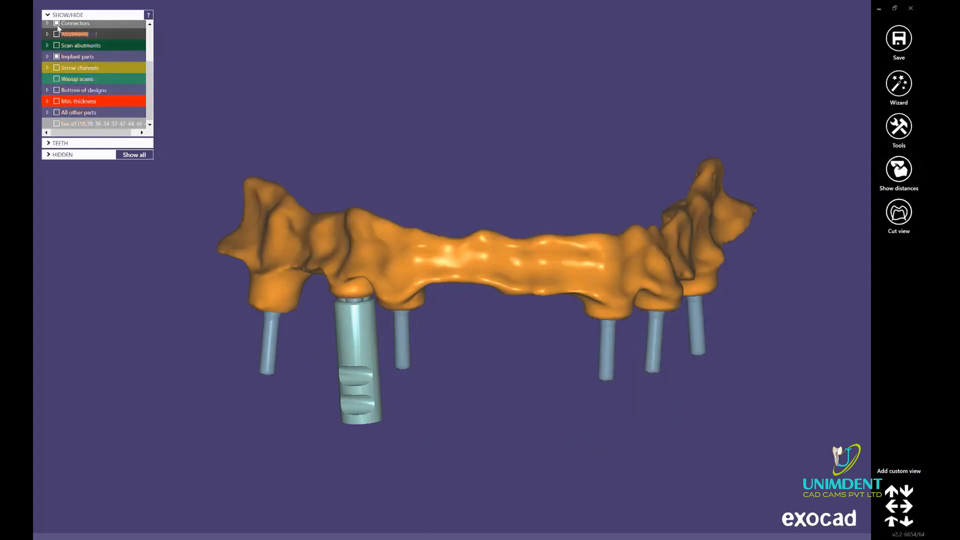
click(57, 23)
click(57, 24)
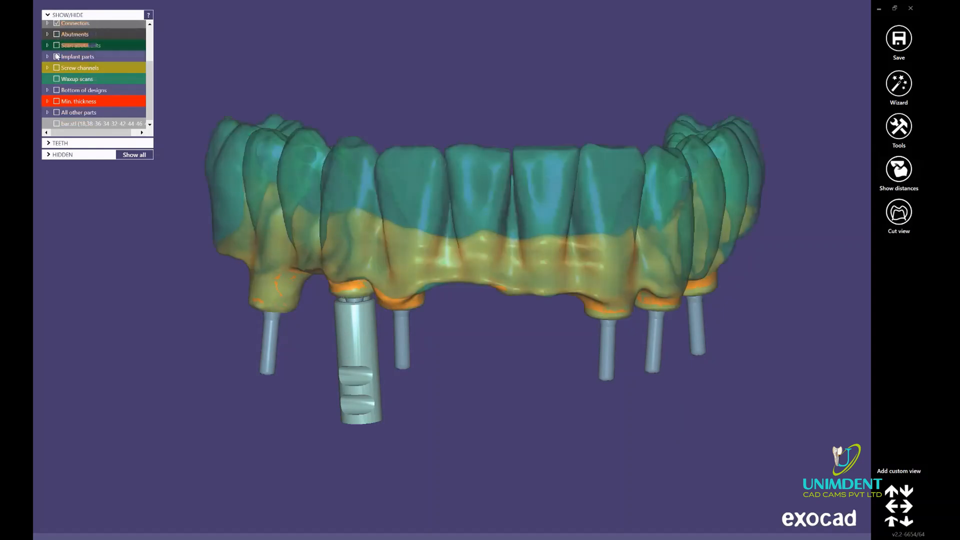
Step: Hide the full-contour teeth, the last implant analog and all six screws so only the reduced bar is displayed
ctrl+click(538, 192)
scroll(381, 335, up, 2)
ctrl+click(382, 335)
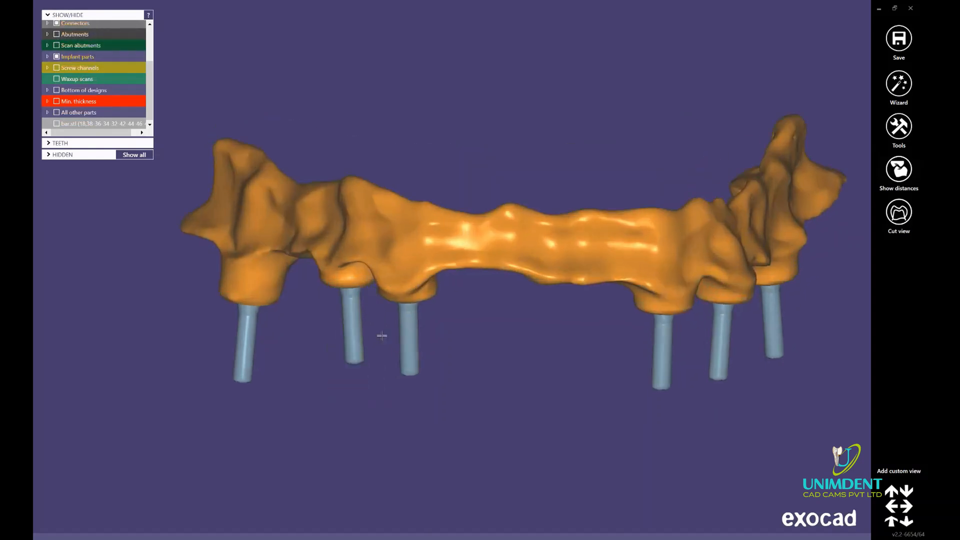
ctrl+click(410, 334)
ctrl+click(352, 320)
ctrl+click(246, 339)
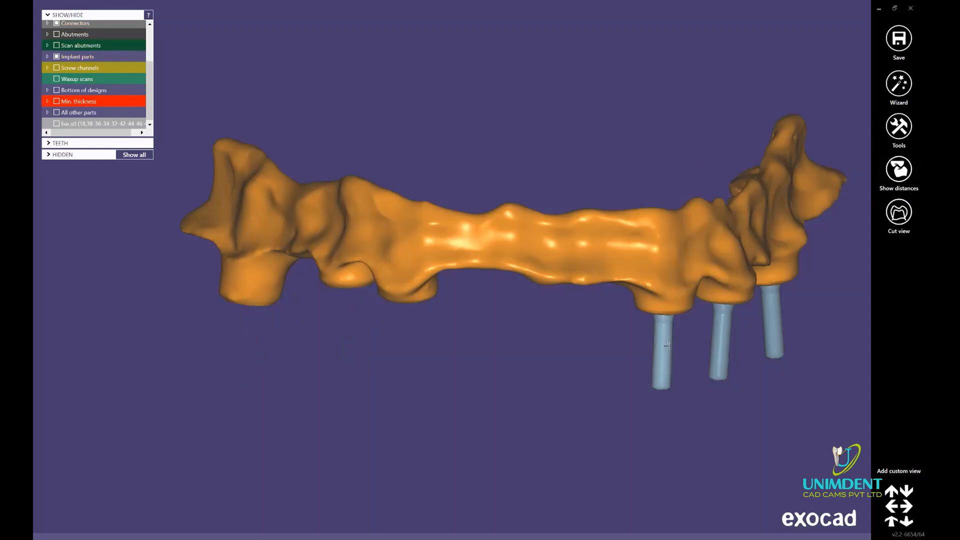
ctrl+click(667, 345)
ctrl+click(717, 328)
ctrl+click(774, 315)
Step: Save the reduced waxup mesh of teeth 36 to 46 as reduced bar, replacing the existing file
right_drag(774, 315, 587, 294)
right_click(586, 294)
click(438, 289)
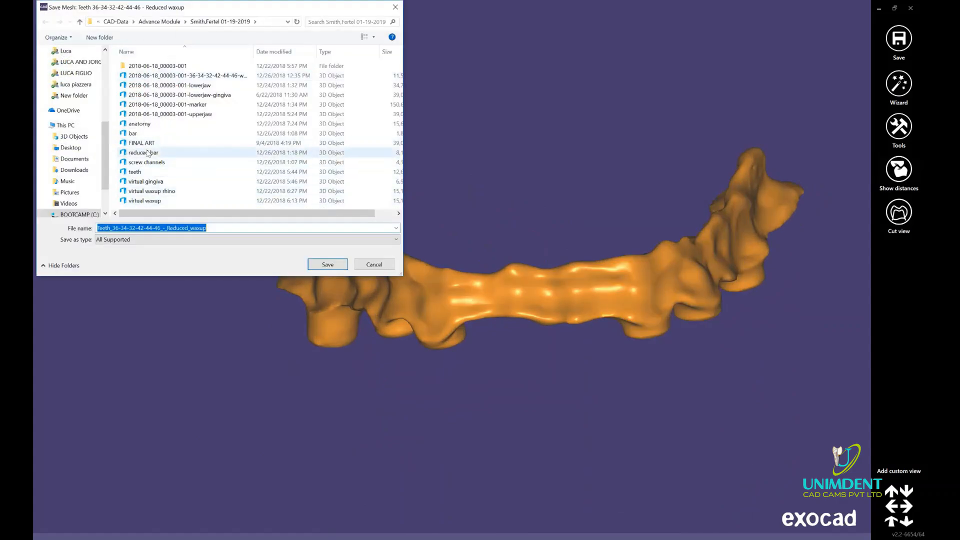
double_click(148, 153)
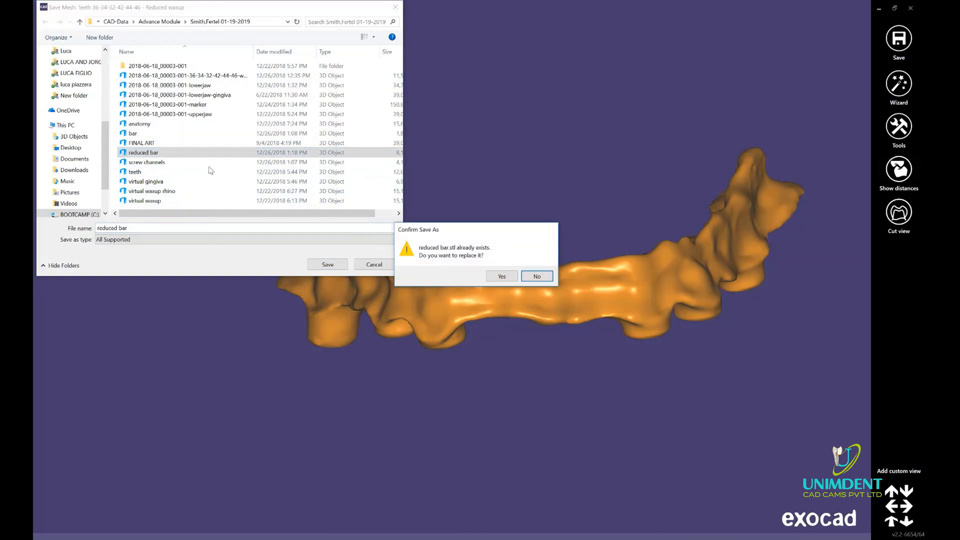
click(500, 276)
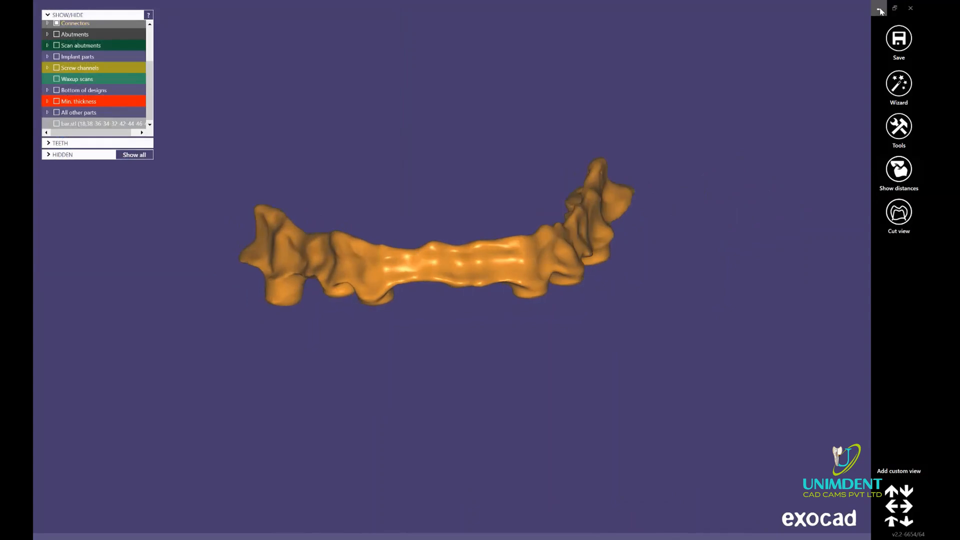
Step: Save the current scene in the project folder as reduced bar modif, in Dental CAD Scene format
right_click(675, 154)
click(751, 466)
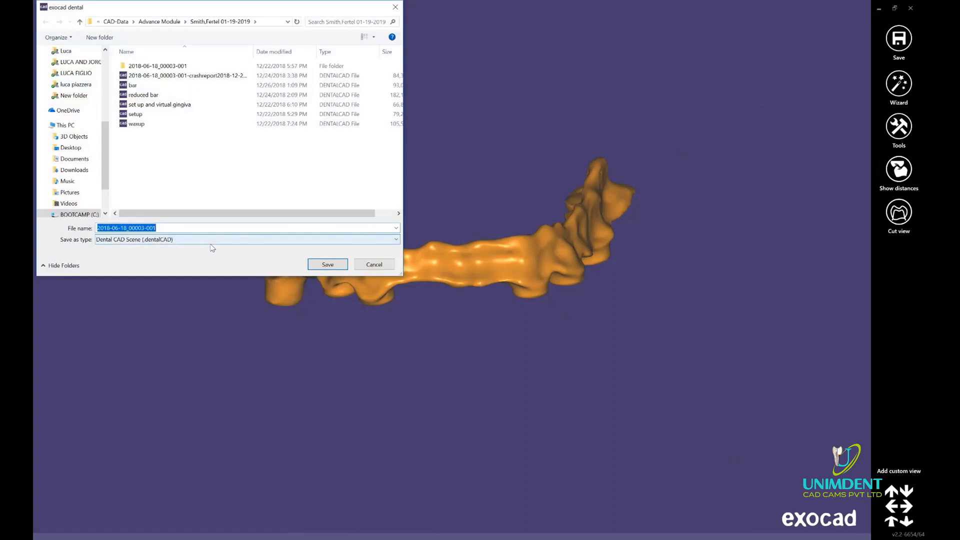
text(reduced)
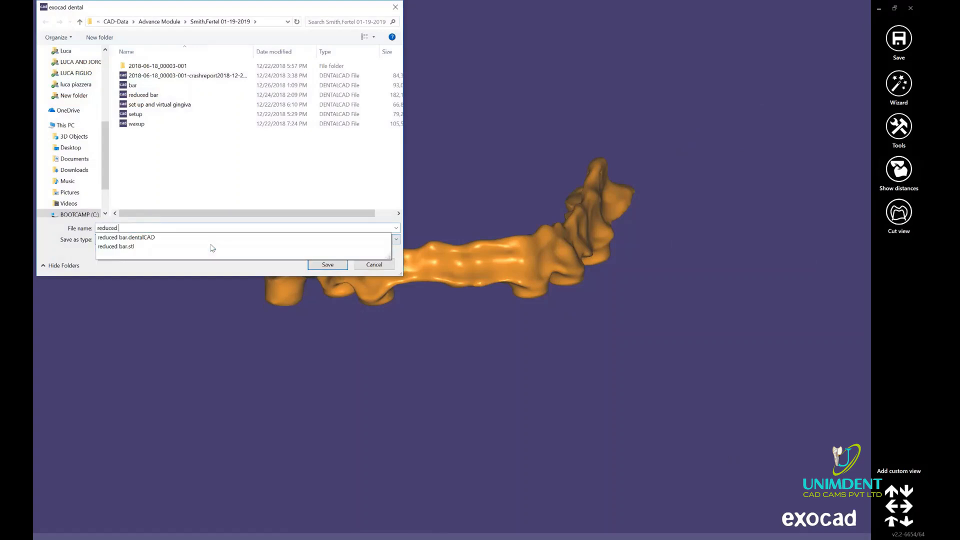
text( bar 2)
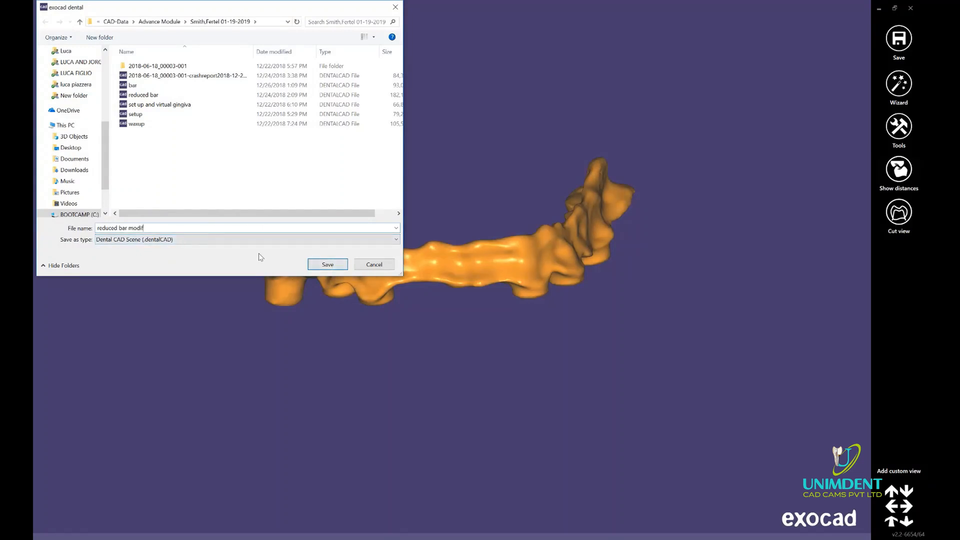
click(339, 264)
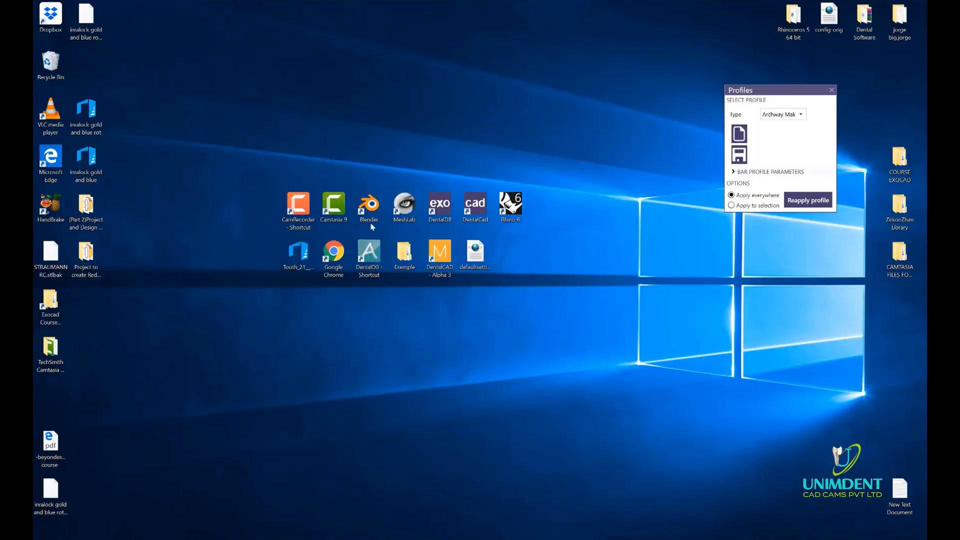
Step: Launch Blender from the desktop, dismiss the splash screen, and hide the default cube
double_click(369, 205)
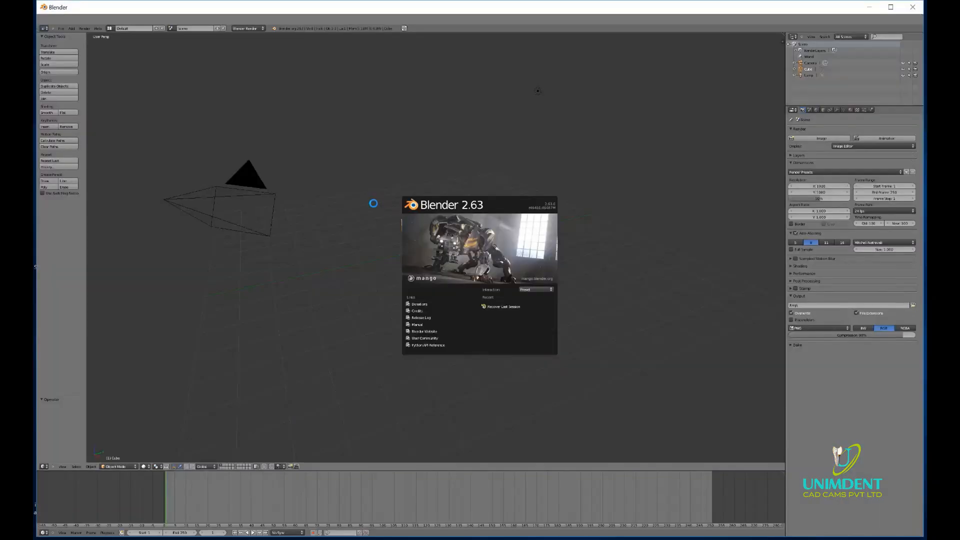
click(446, 262)
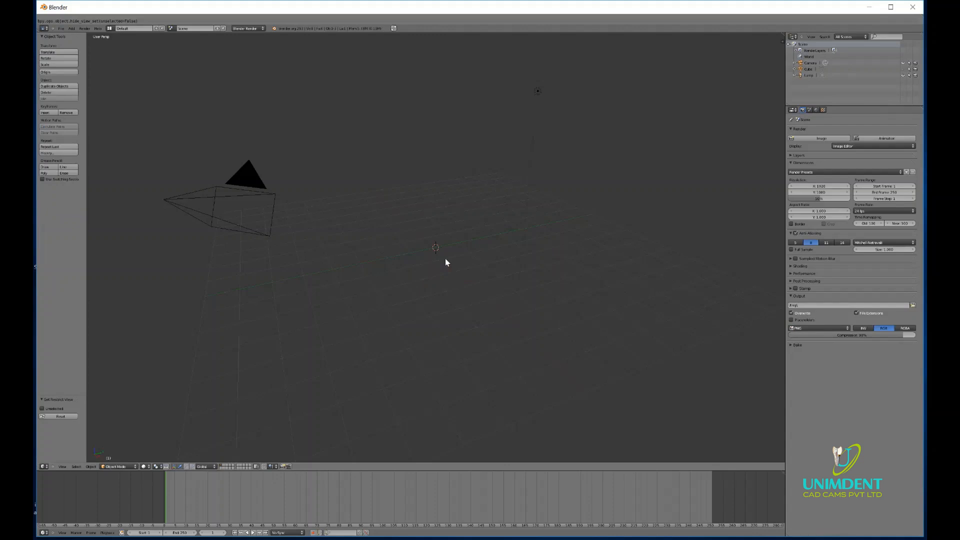
Step: Import reduced bar.stl from the patient's project folder inside the Advance Module directory
click(61, 28)
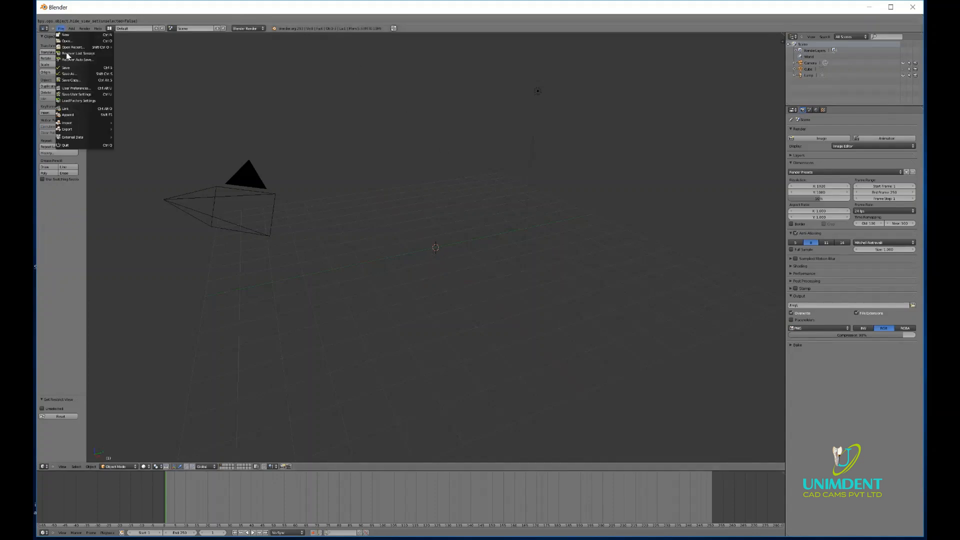
mouse_move(75, 123)
click(141, 148)
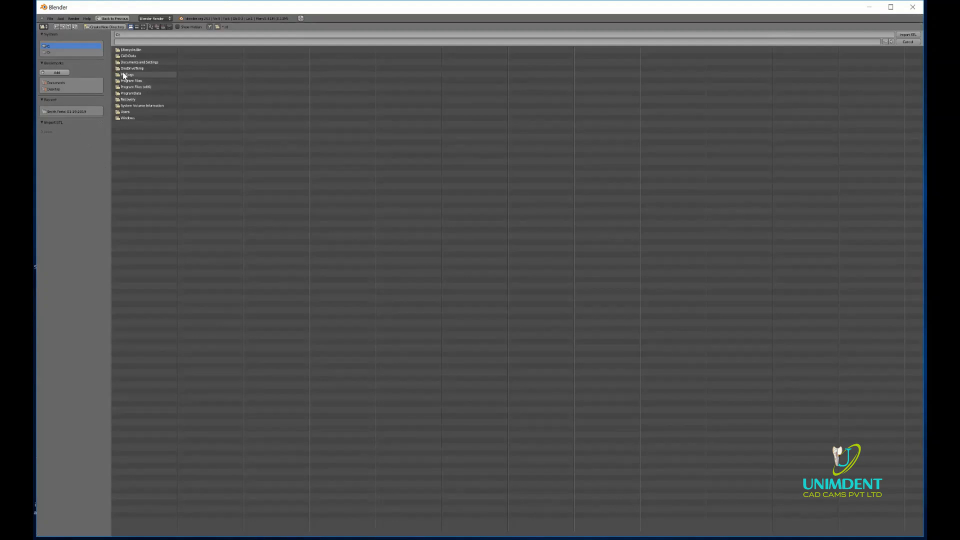
click(131, 56)
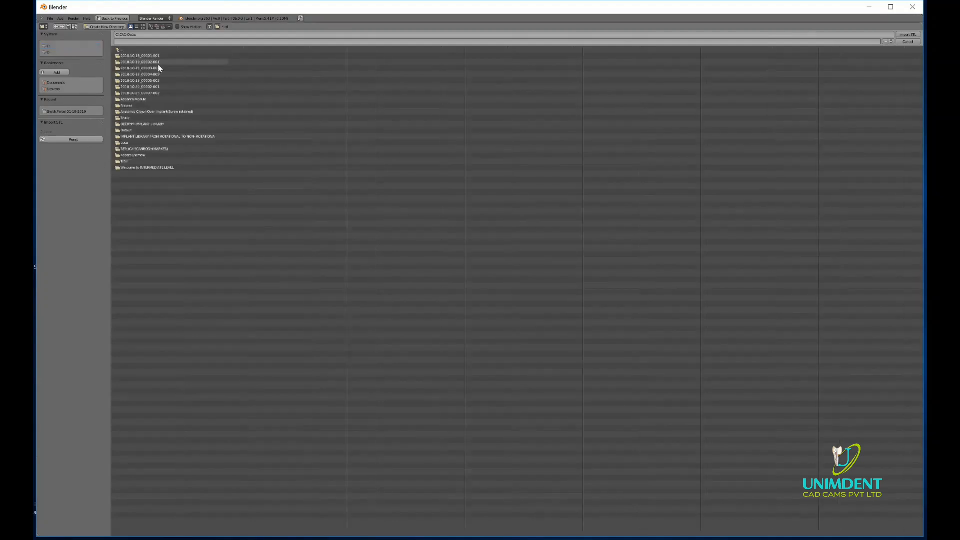
click(132, 100)
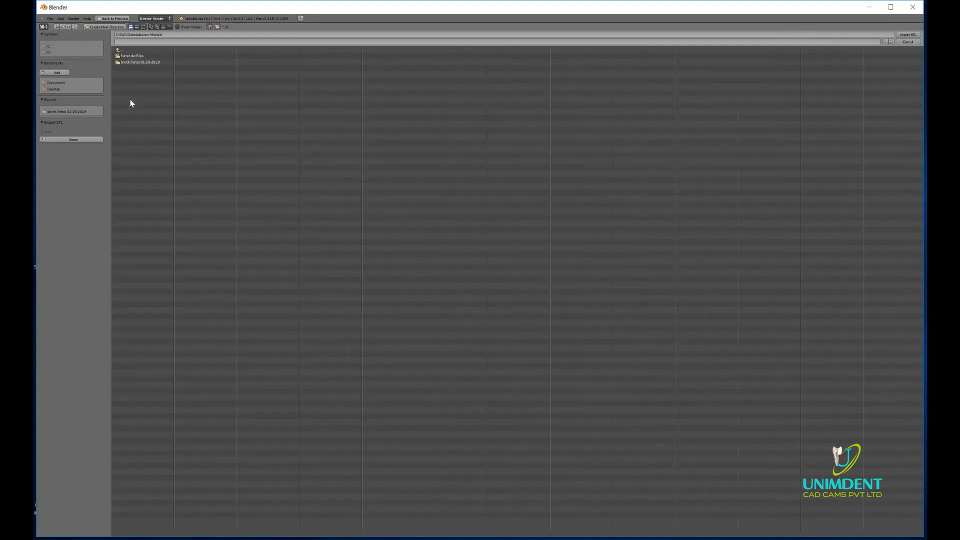
click(133, 61)
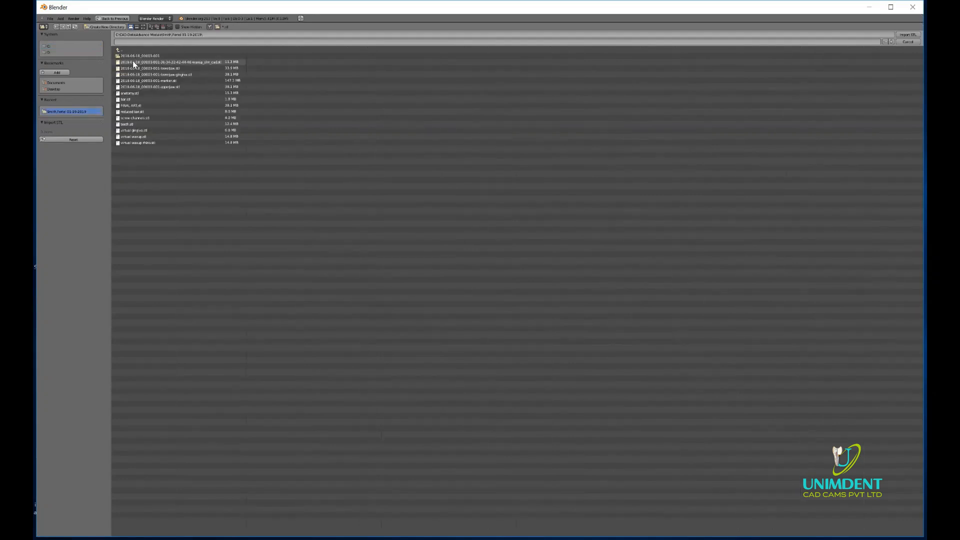
click(133, 112)
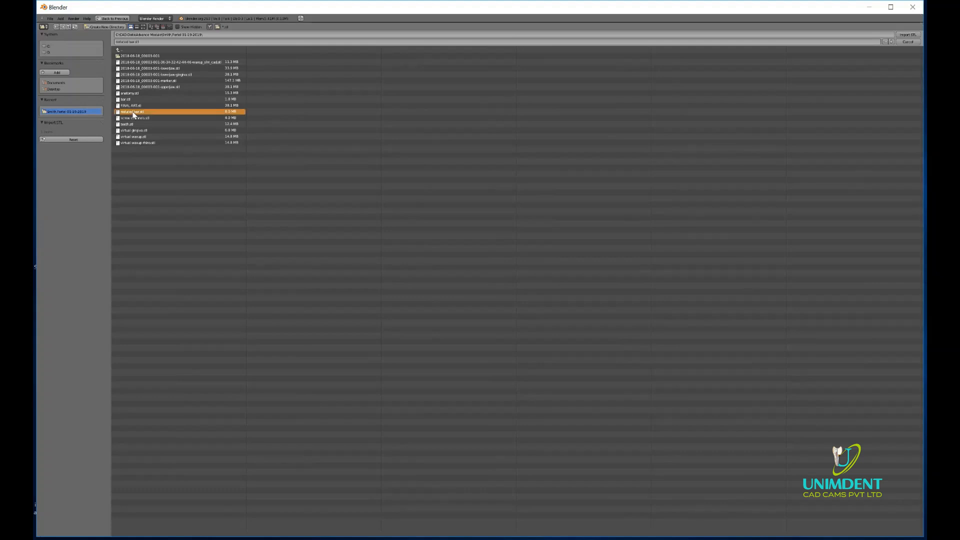
double_click(133, 112)
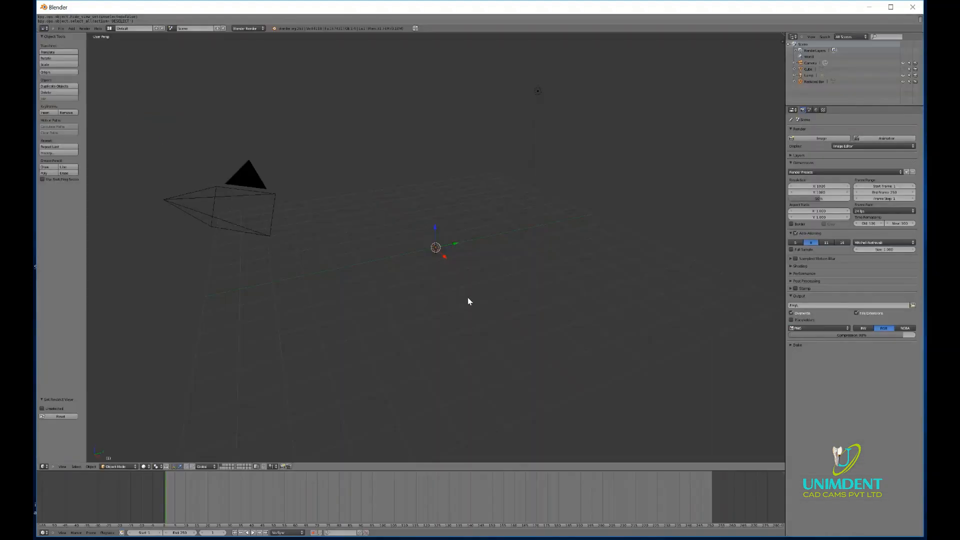
Step: Import bar.stl from the same project folder alongside the reduced bar
scroll(501, 274, down, 10)
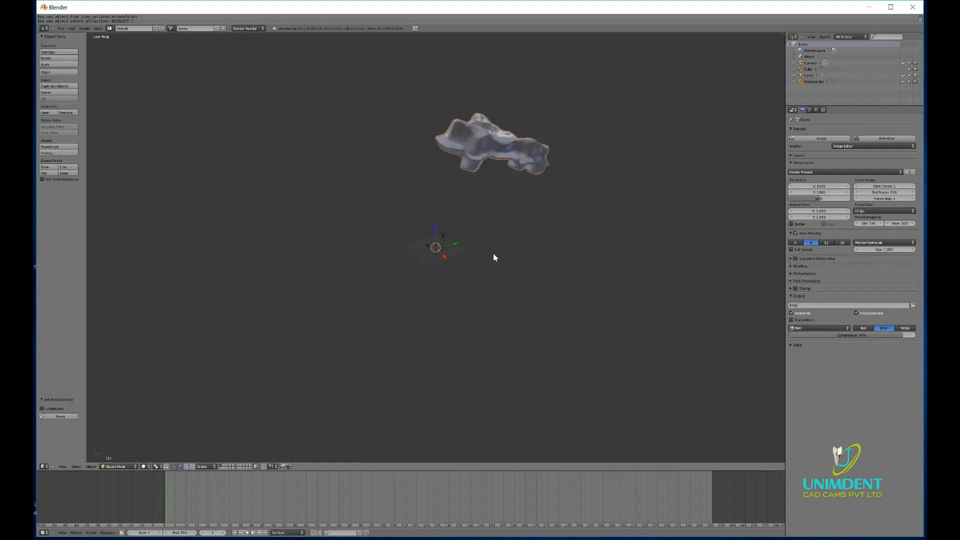
middle_drag(526, 211, 450, 180)
click(61, 29)
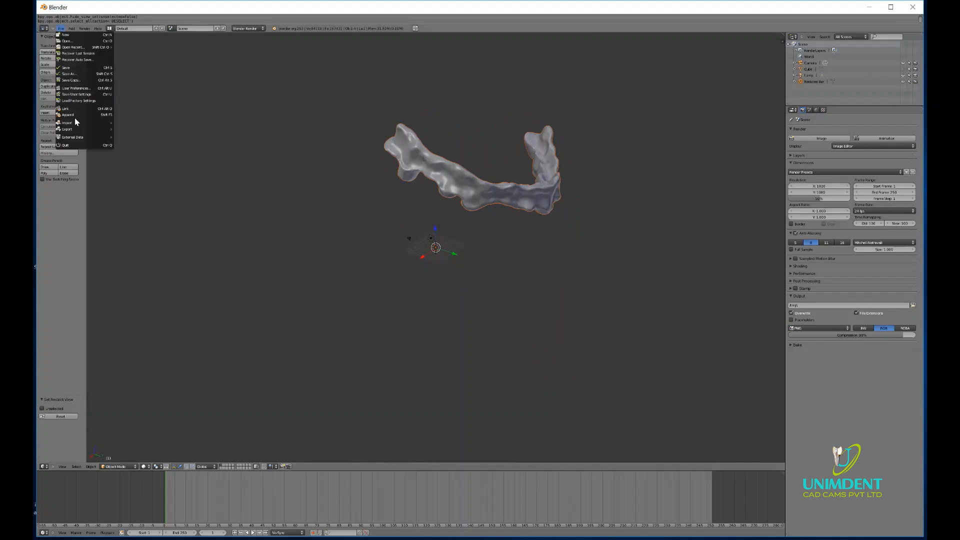
mouse_move(76, 123)
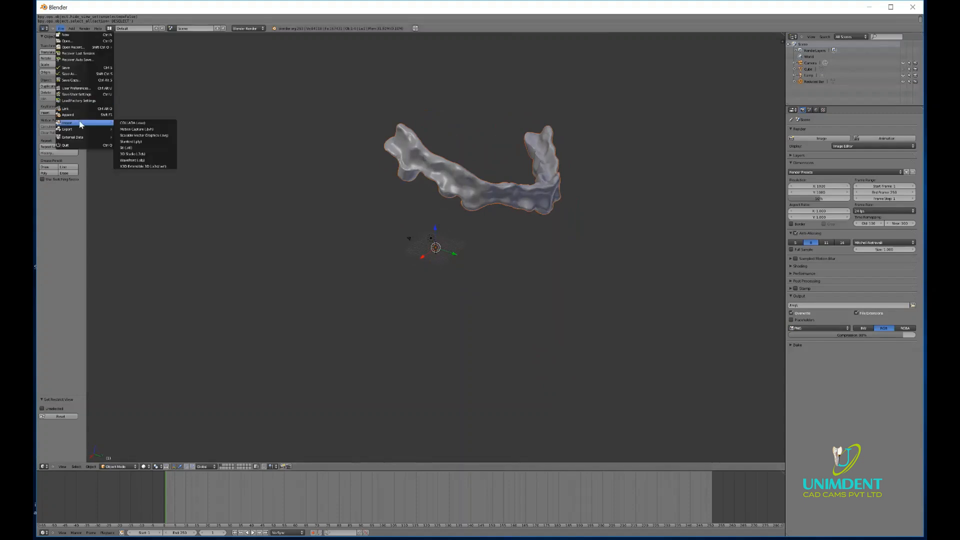
click(148, 145)
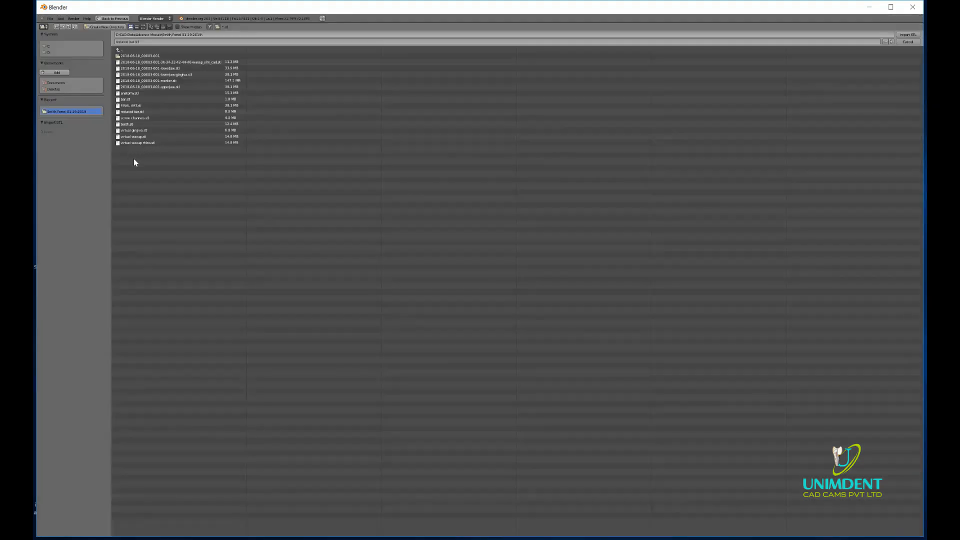
double_click(128, 99)
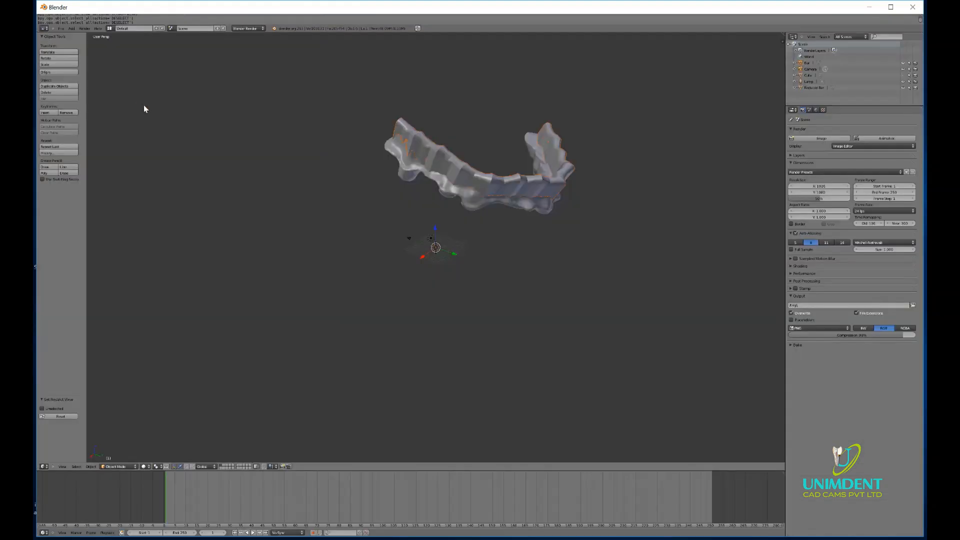
Step: Select the imported archway bar mesh and add a Boolean modifier to it
middle_drag(602, 201, 575, 190)
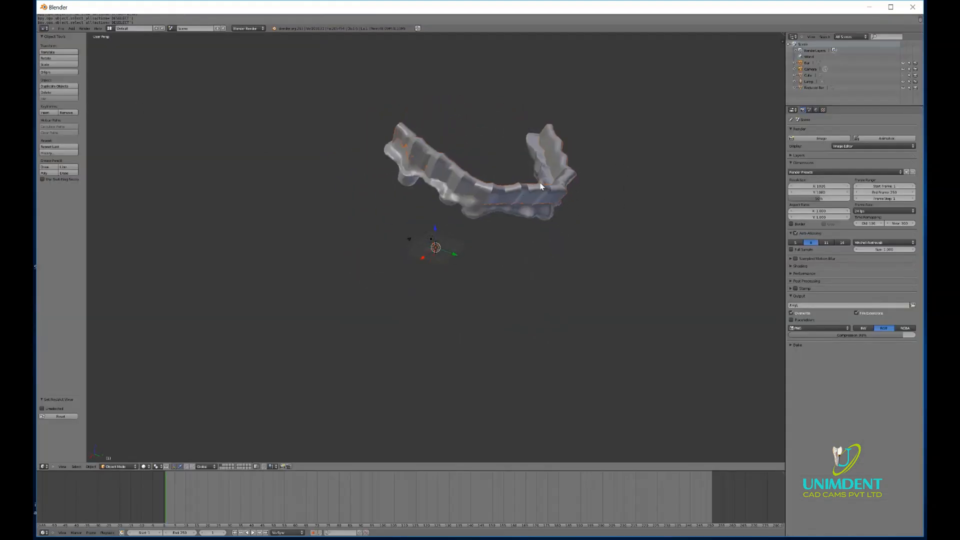
scroll(525, 181, up, 4)
scroll(526, 181, down, 4)
middle_drag(578, 140, 504, 190)
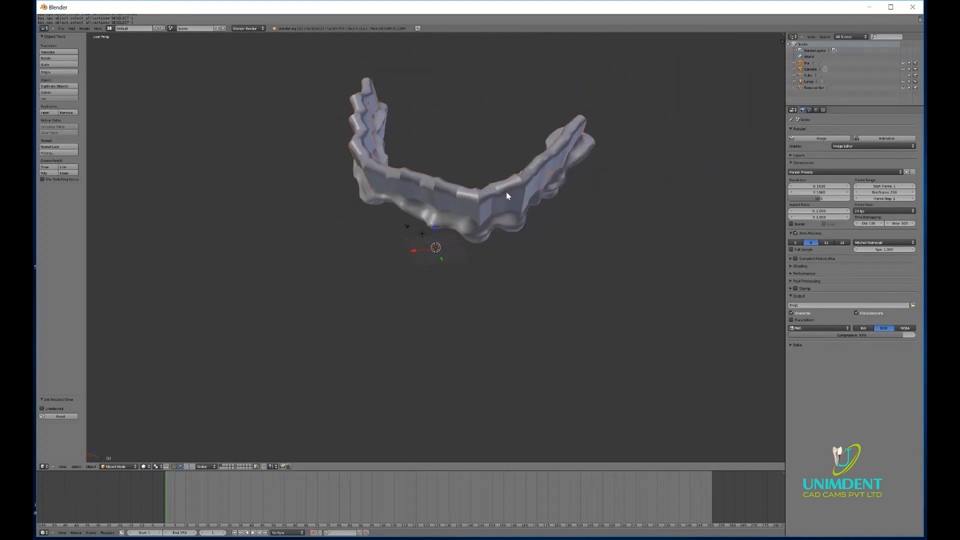
right_click(507, 196)
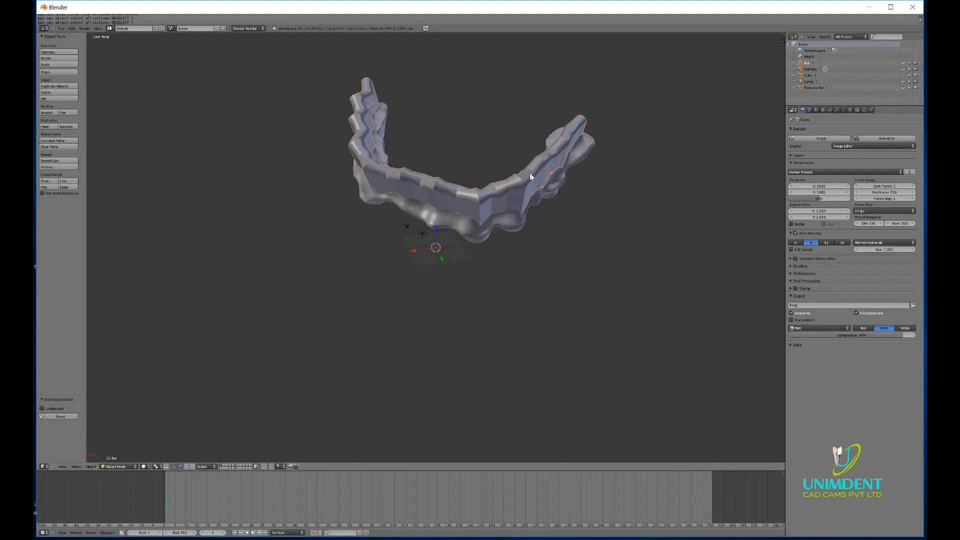
click(837, 110)
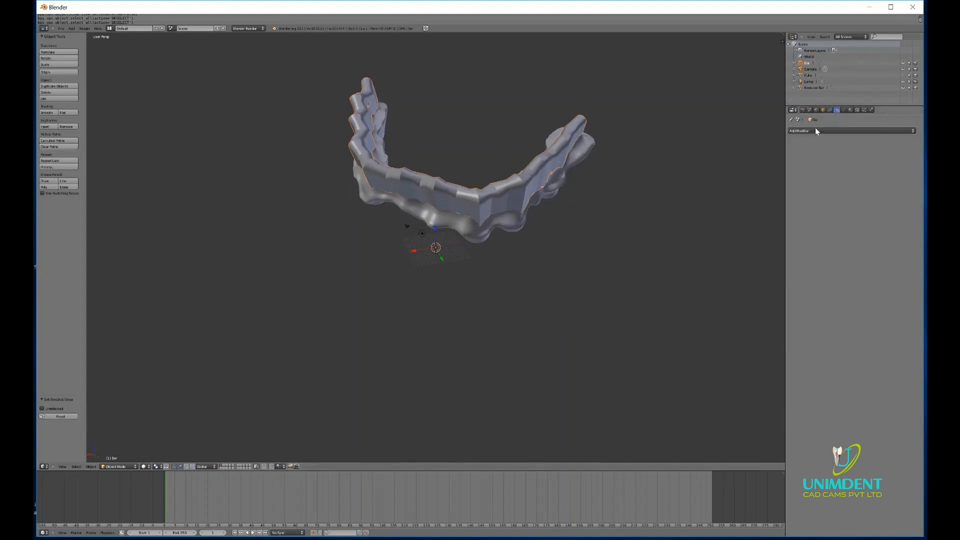
click(815, 130)
click(832, 130)
click(826, 129)
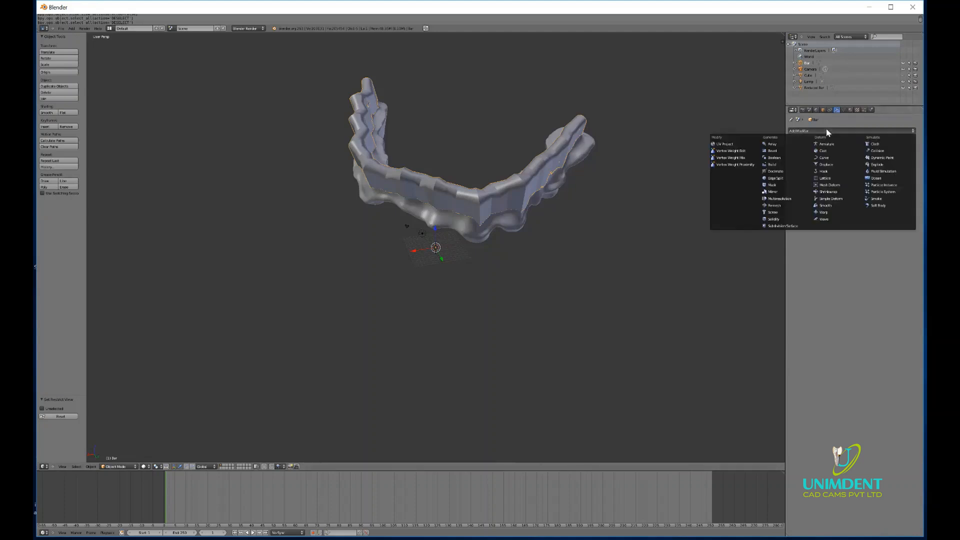
click(773, 157)
Step: Set the Boolean modifier's operation to Union with Reduced Bar as its object, and inspect the merged shape
click(824, 166)
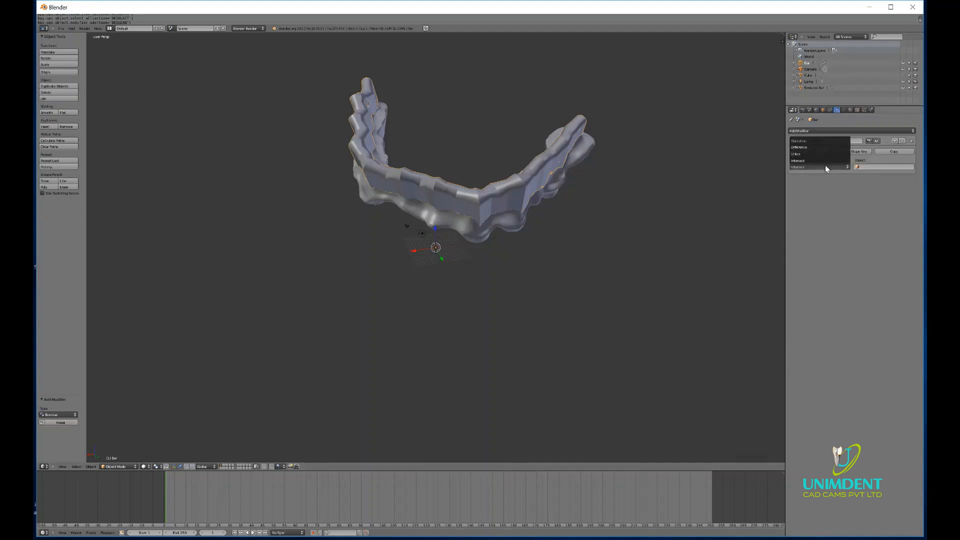
click(815, 154)
click(865, 167)
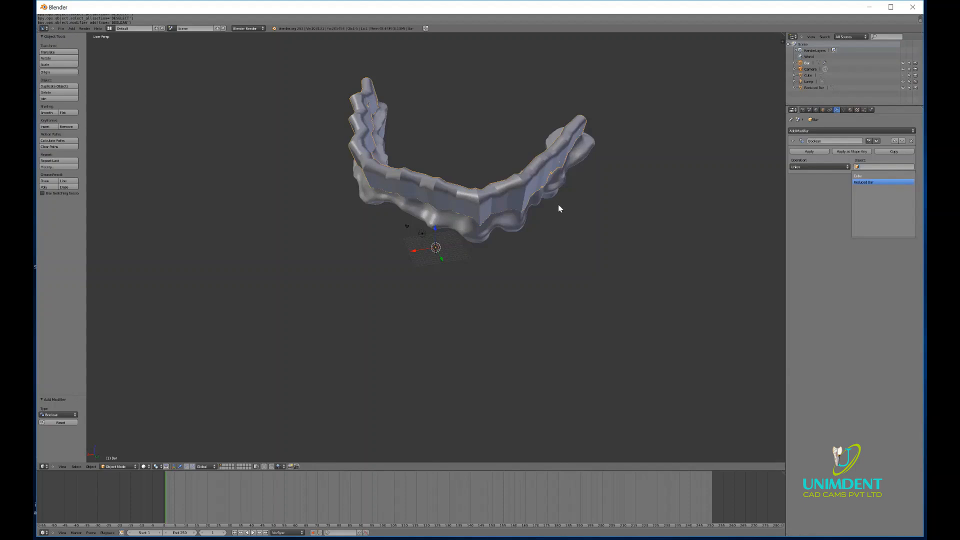
key(Return)
middle_drag(505, 254, 477, 223)
Step: Export the united bar as final bar.stl into the patient's project folder inside Advance Module, with modifiers applied
click(61, 29)
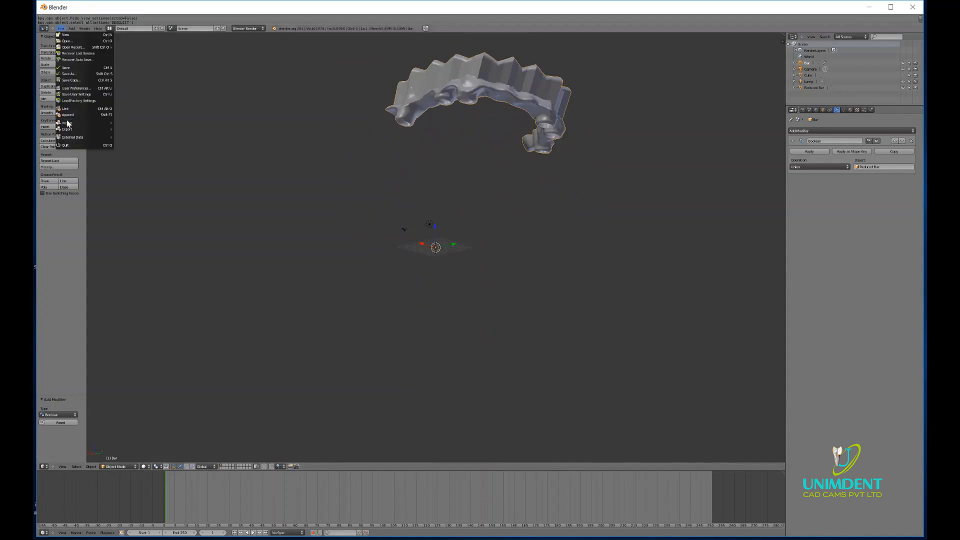
mouse_move(84, 129)
click(160, 148)
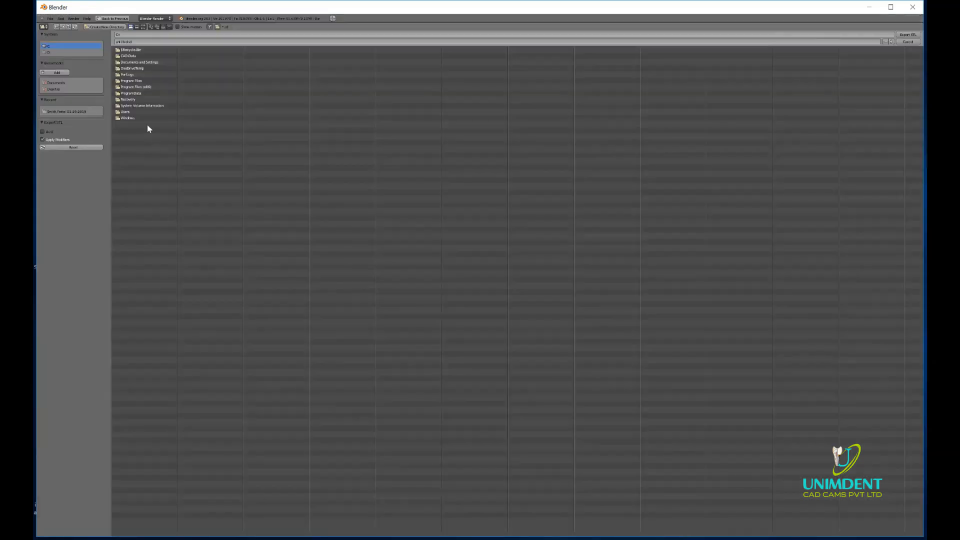
click(131, 57)
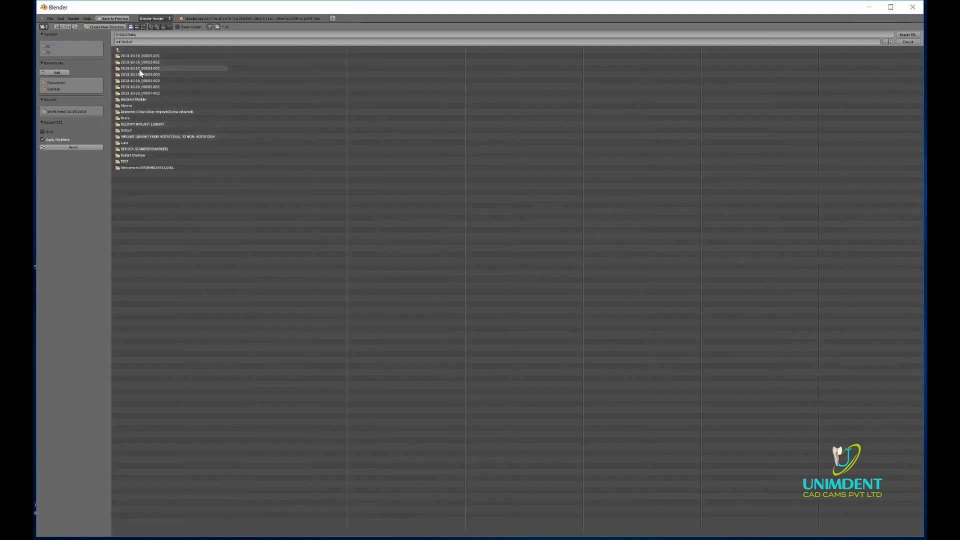
click(141, 100)
click(137, 61)
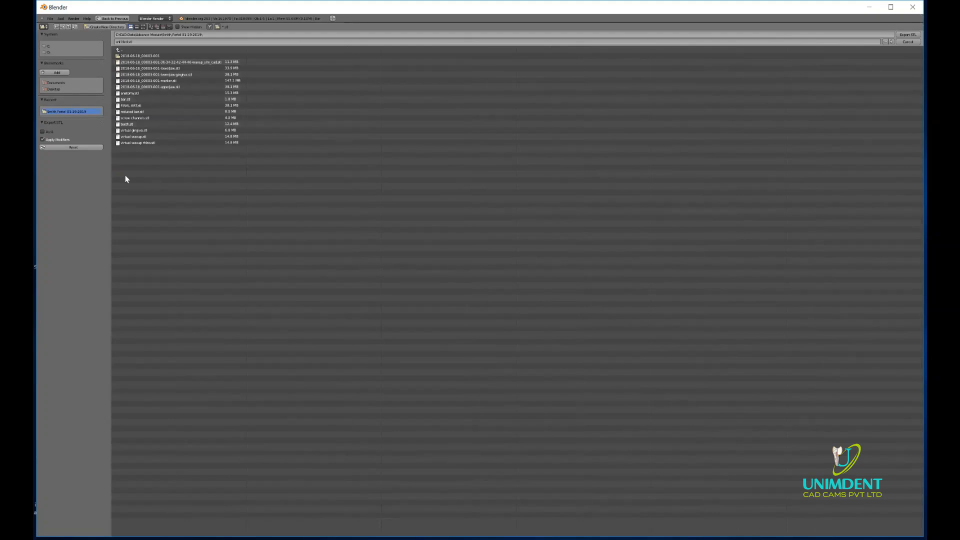
click(152, 42)
key(BackSpace)
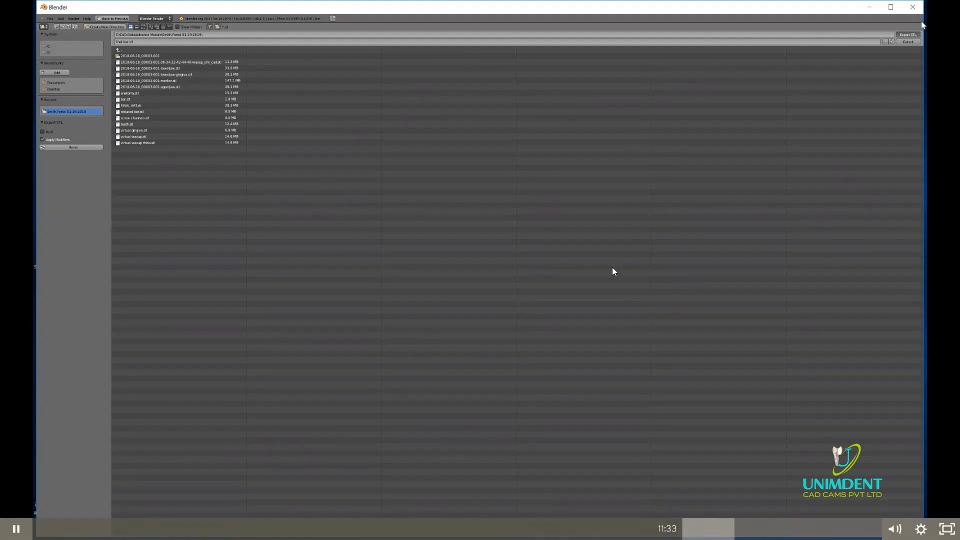
click(907, 42)
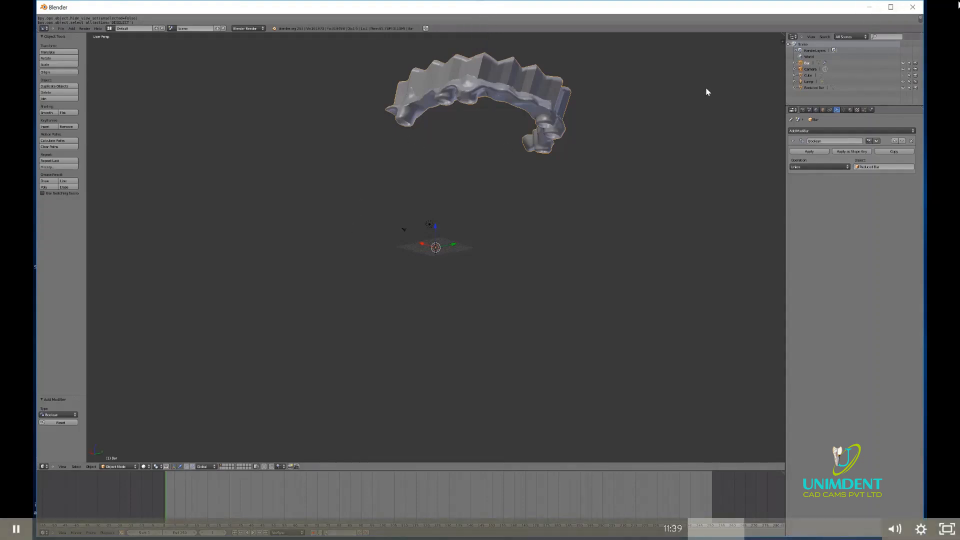
Step: Close Blender and switch back to the exocad project showing the reduced bar
click(912, 9)
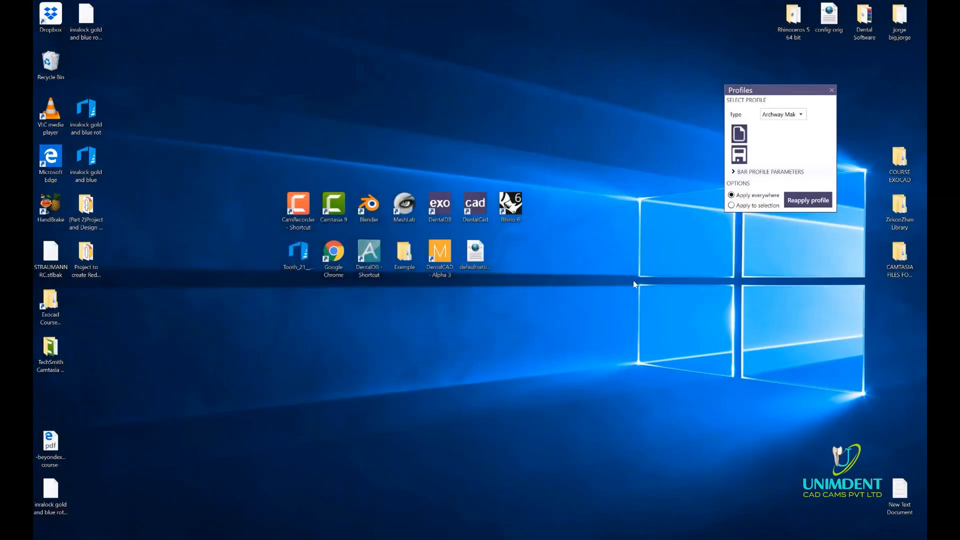
mouse_move(414, 532)
click(457, 502)
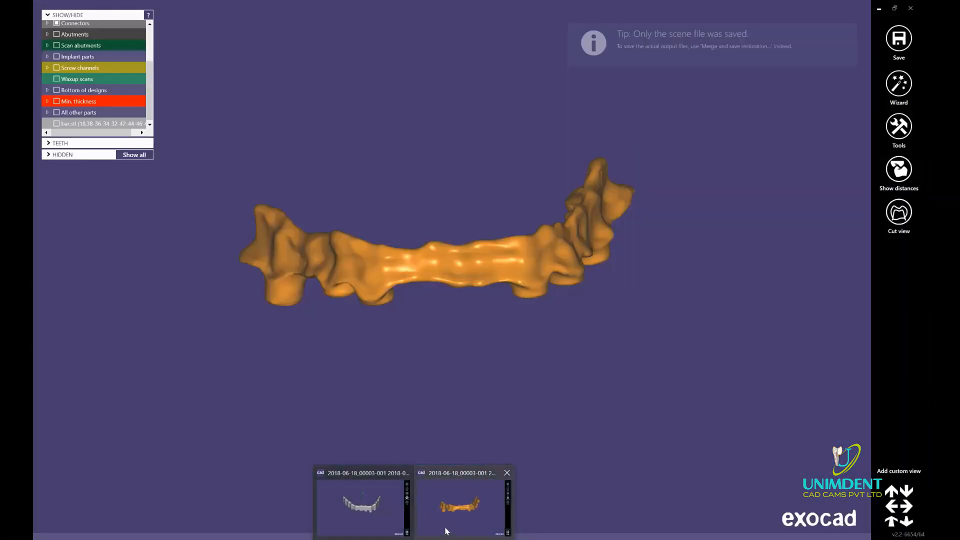
Step: Load final bar.stl as a Waxup Scan mesh, accepting the removal of adapted parts and discarding the old waxup scan
right_drag(439, 357, 542, 248)
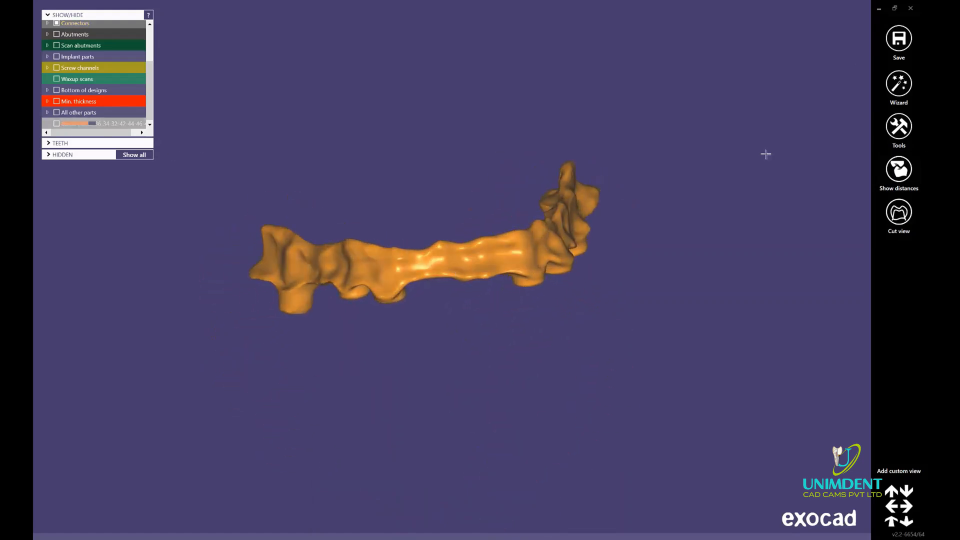
click(907, 131)
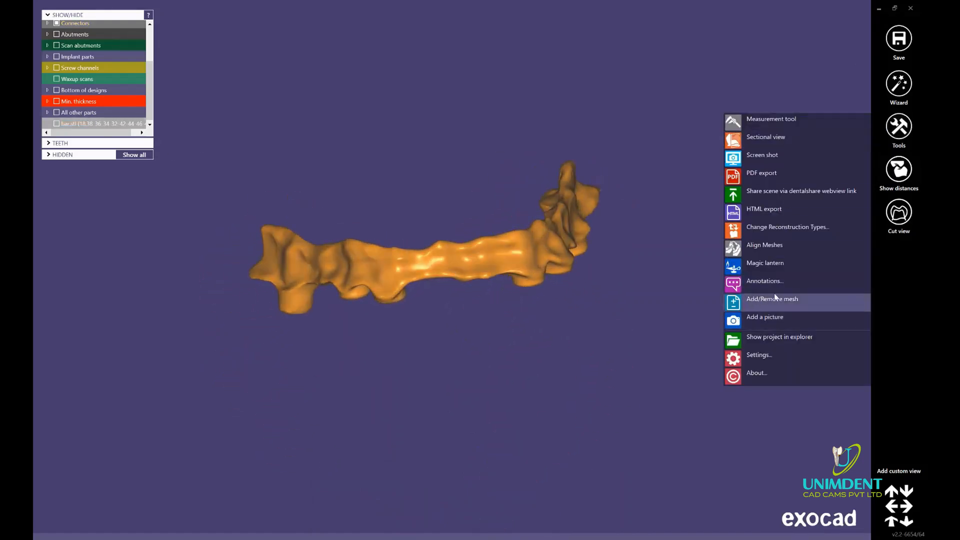
click(780, 301)
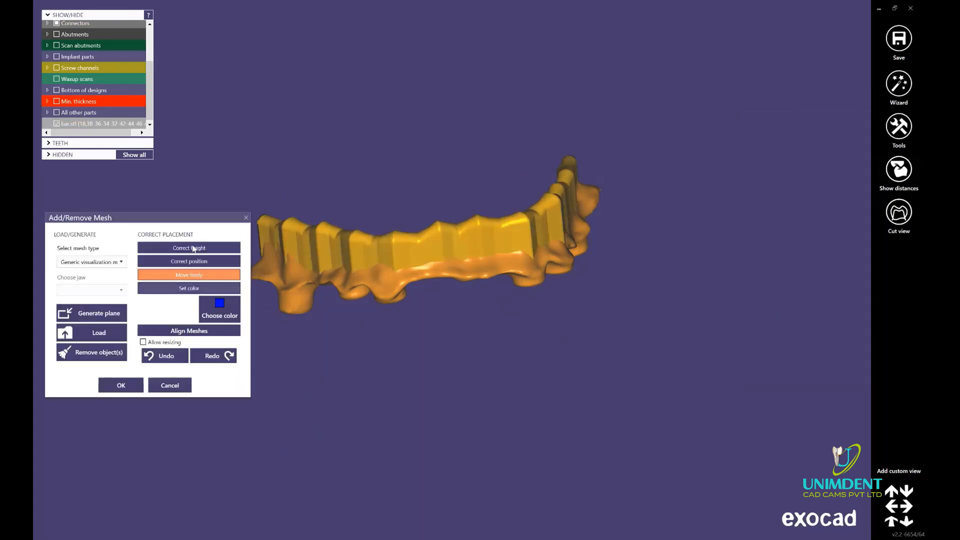
click(100, 261)
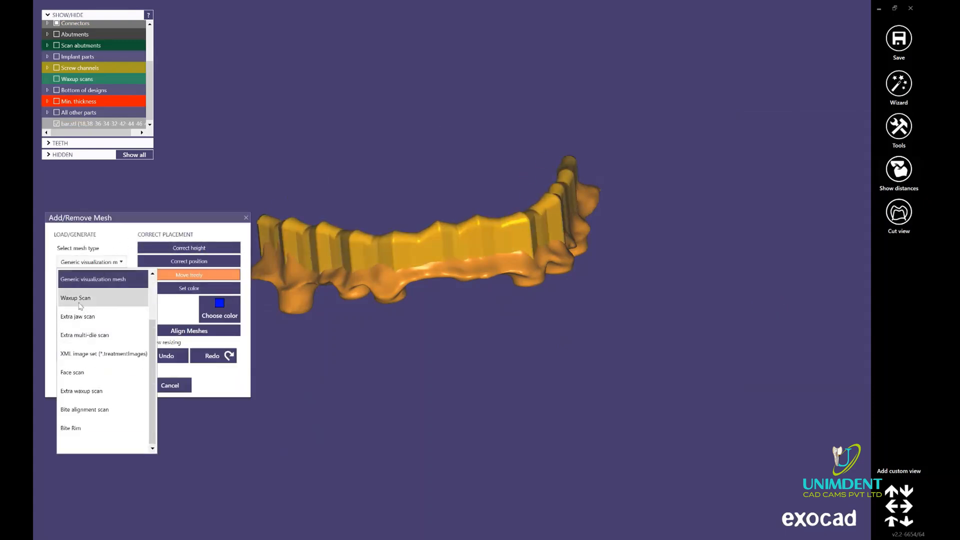
click(89, 300)
click(93, 332)
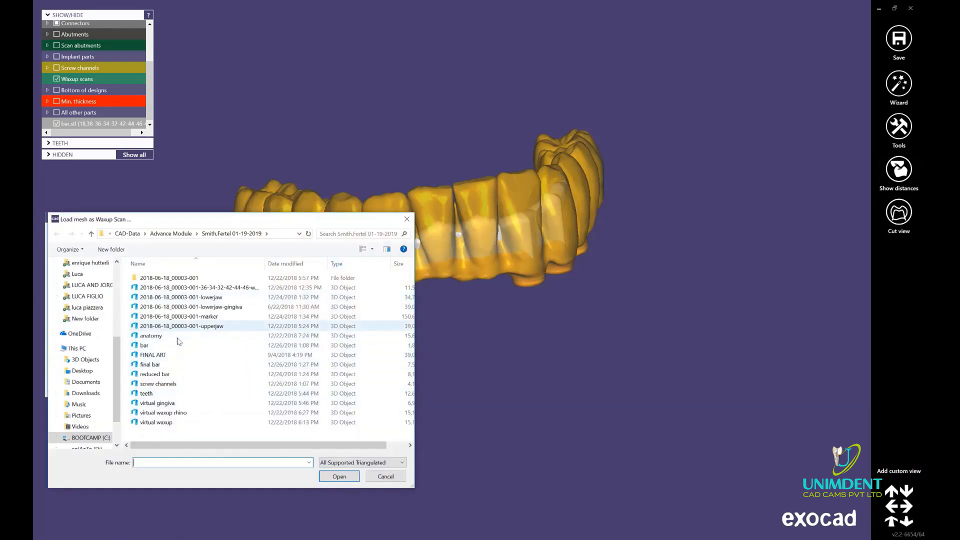
double_click(156, 364)
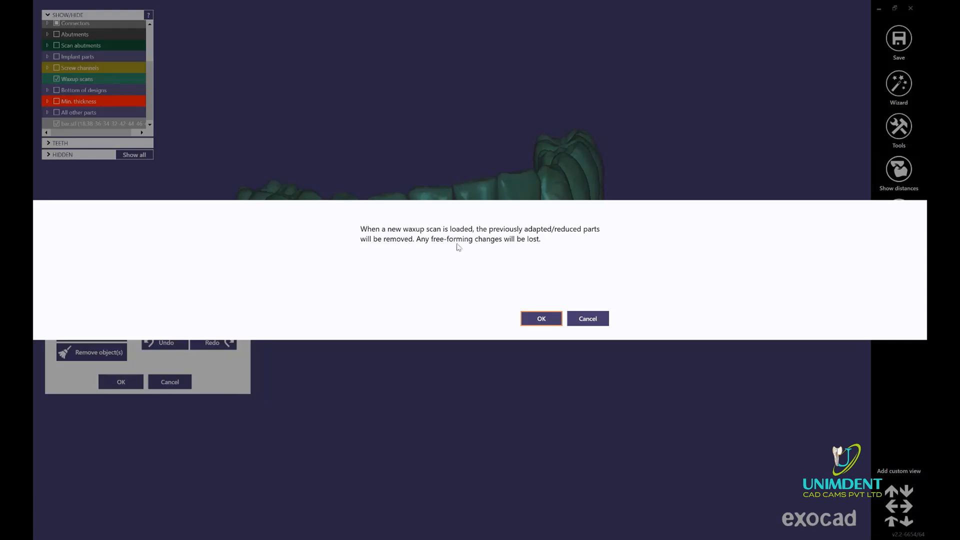
click(533, 322)
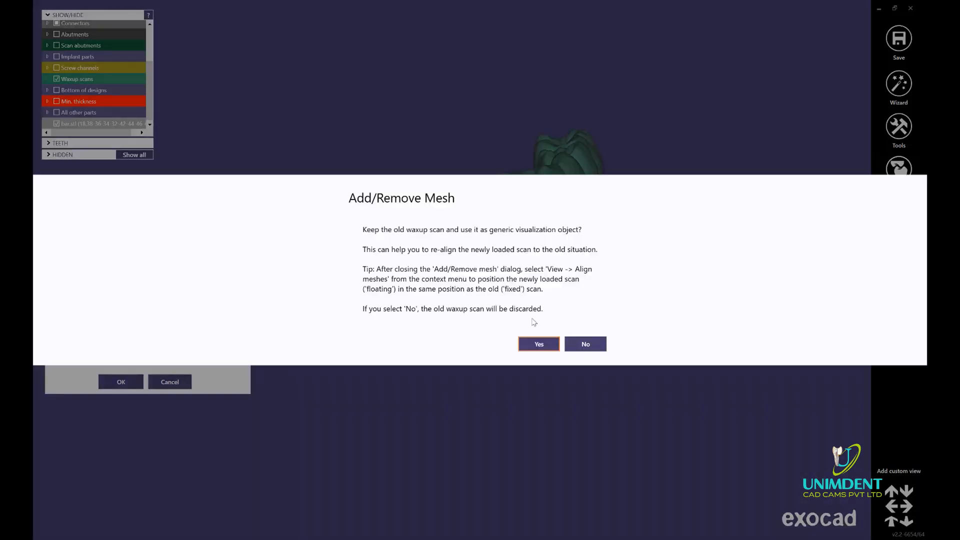
click(578, 348)
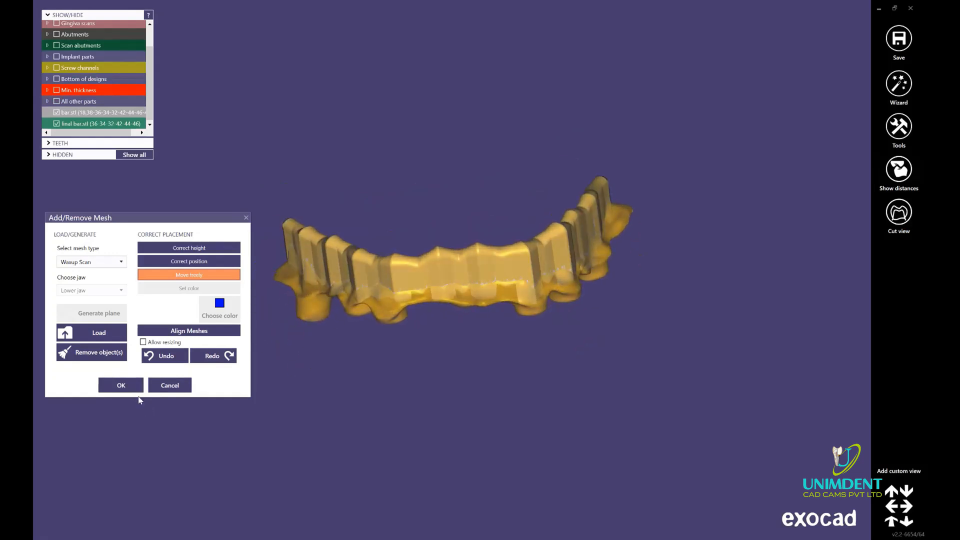
click(123, 385)
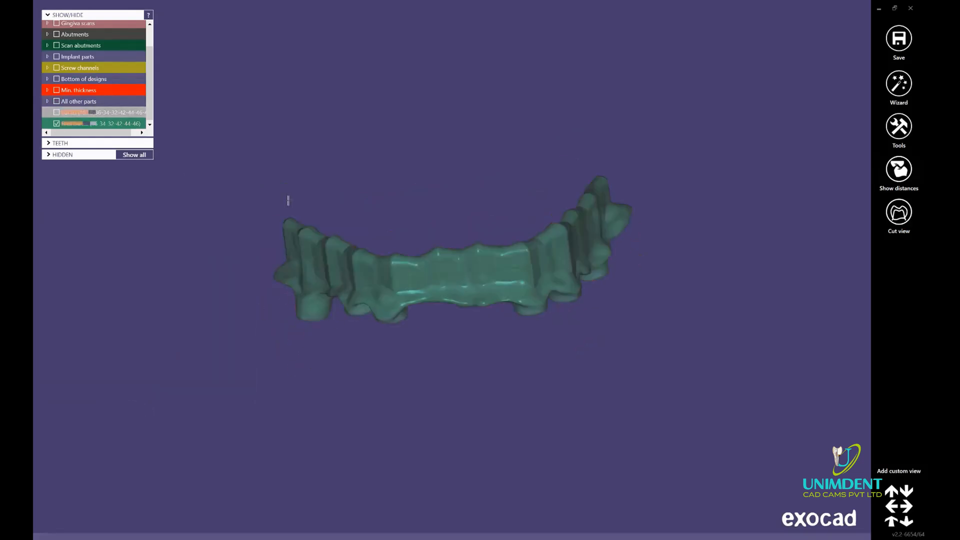
Step: Run the waxup creation on the final bar mesh and display the gingiva scans to check the bar against them
right_drag(287, 199, 430, 281)
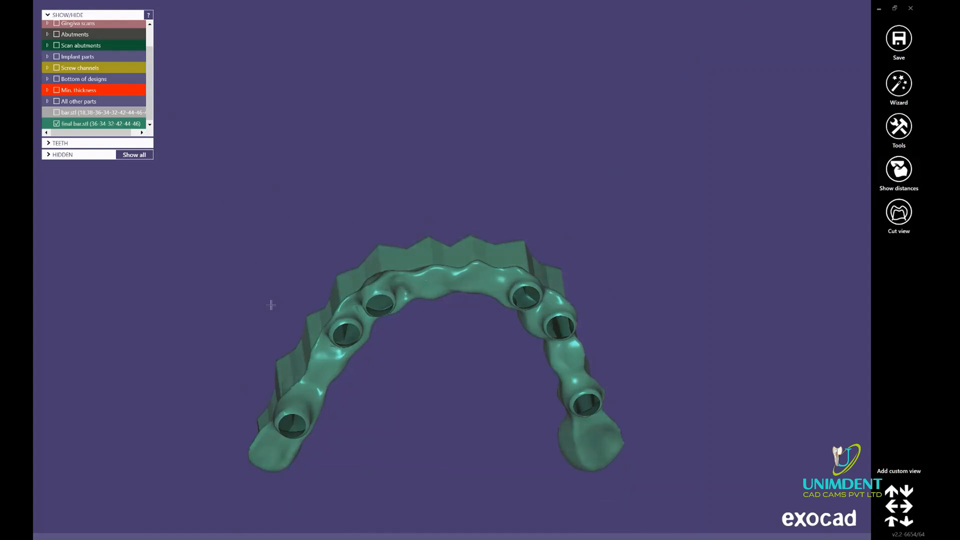
right_click(652, 105)
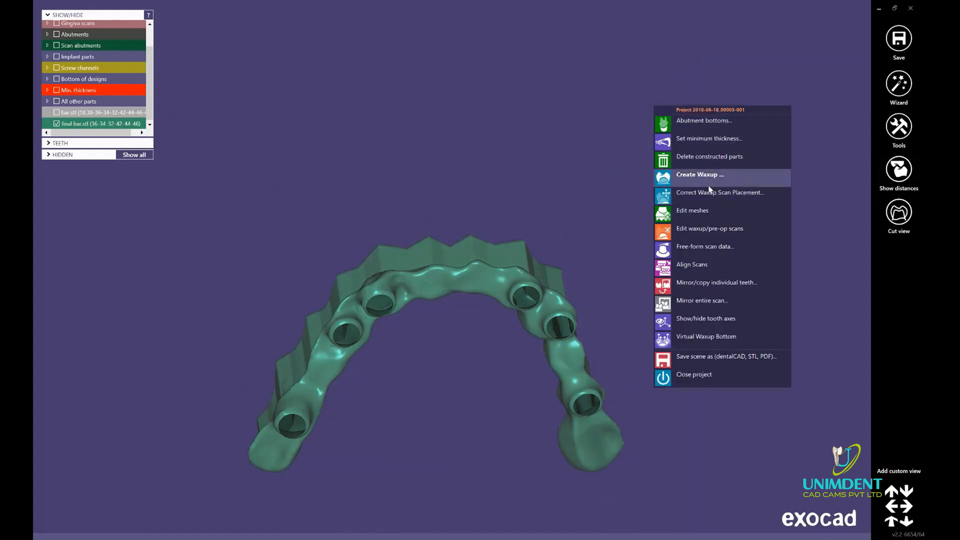
click(692, 187)
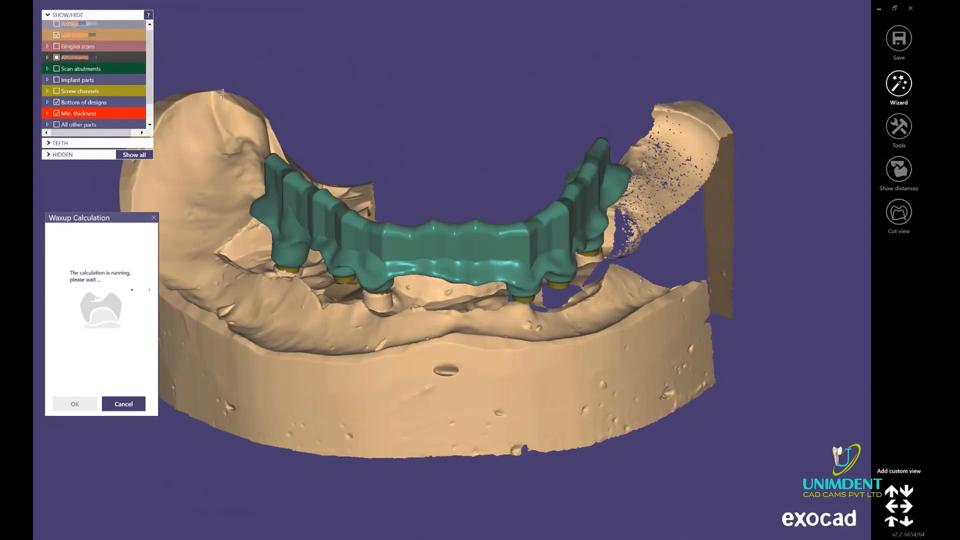
click(56, 46)
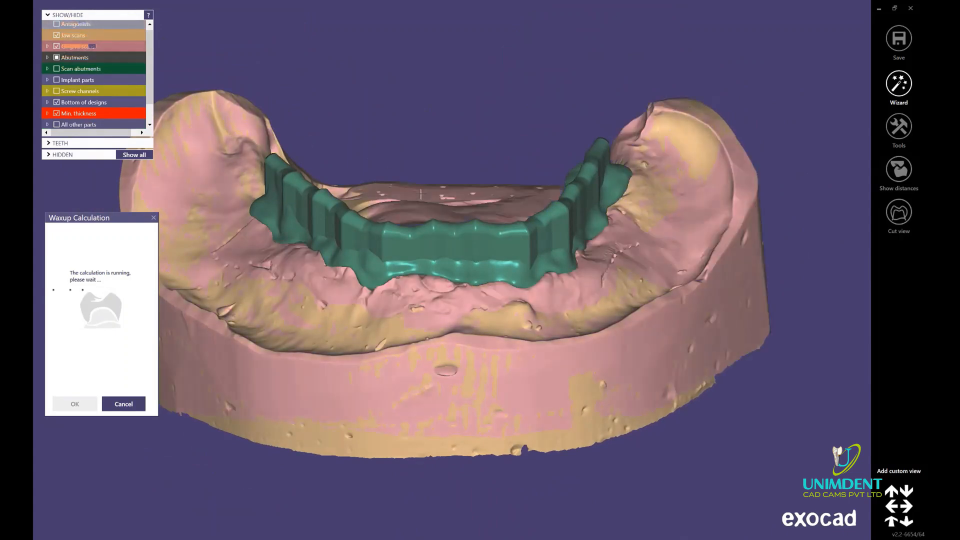
right_drag(421, 194, 428, 197)
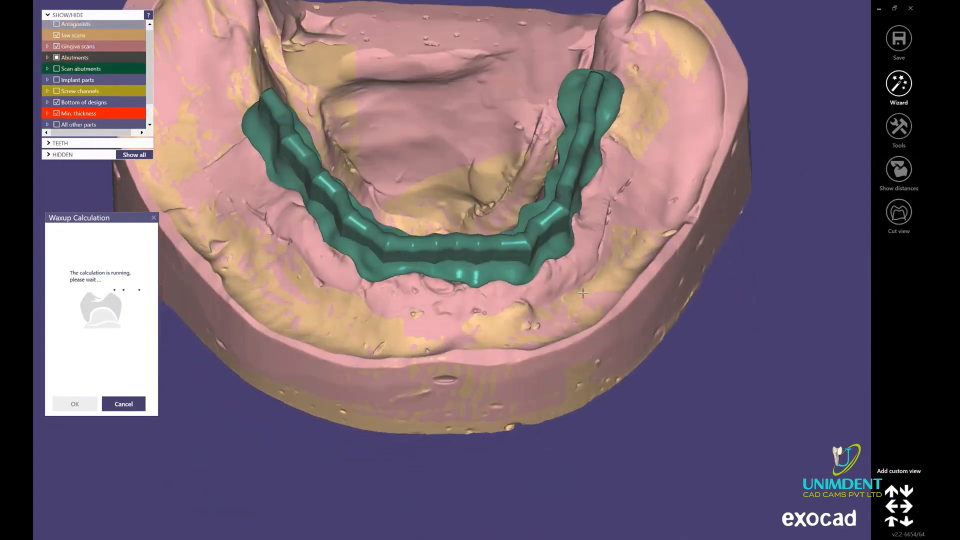
right_drag(575, 295, 571, 289)
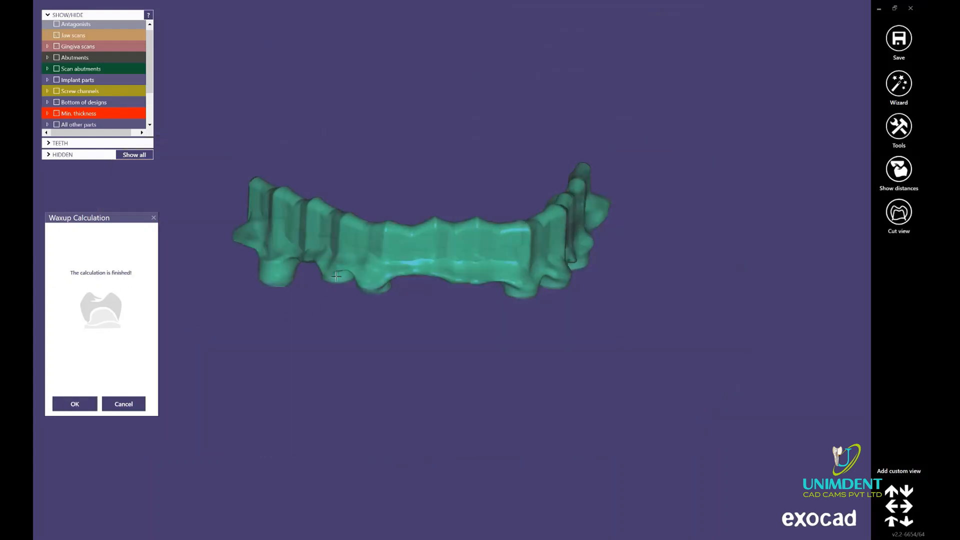
Step: Show the abutments with the calculated waxup and examine the implant connections, screw channels and tooth anatomy around the bar
middle_click(371, 257)
right_drag(388, 249, 388, 244)
click(57, 57)
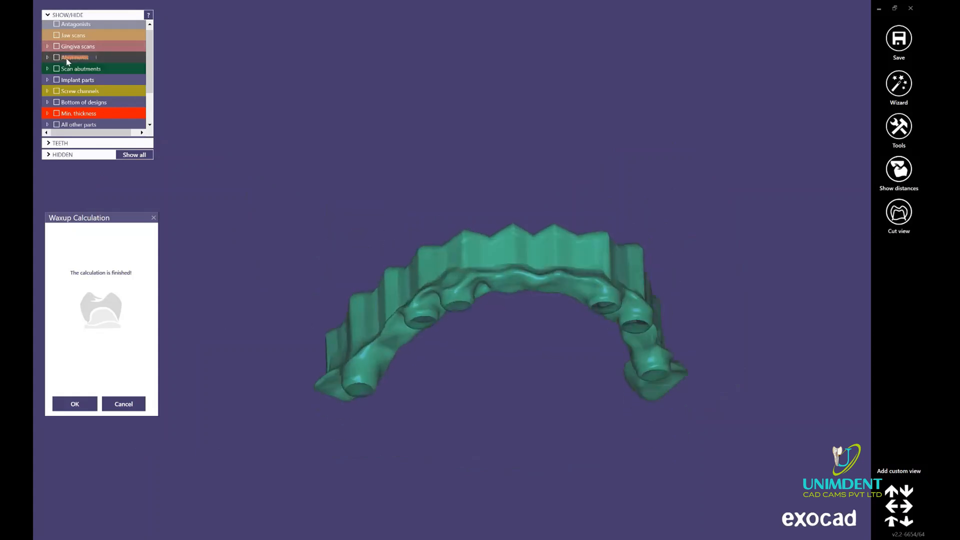
scroll(515, 294, up, 4)
right_drag(494, 301, 544, 292)
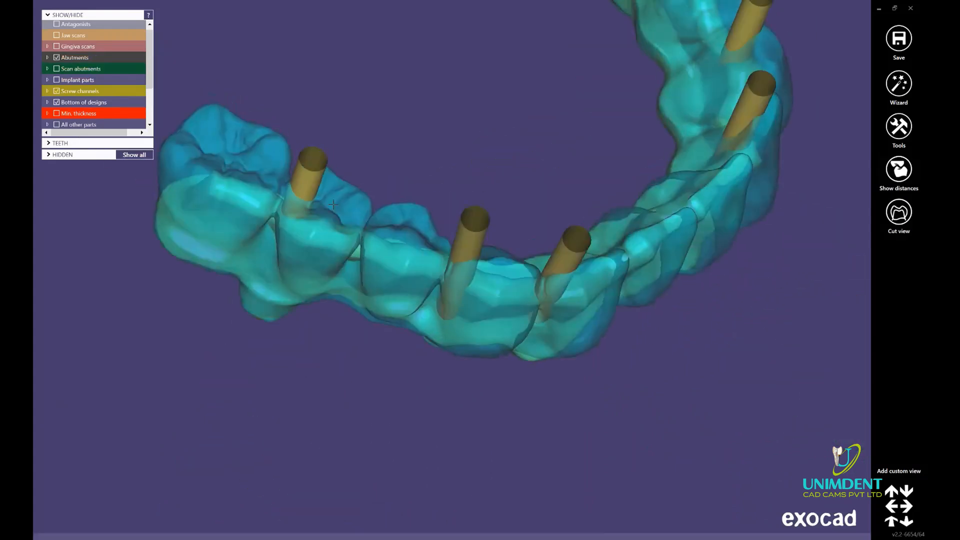
right_drag(537, 352, 534, 344)
scroll(534, 344, down, 2)
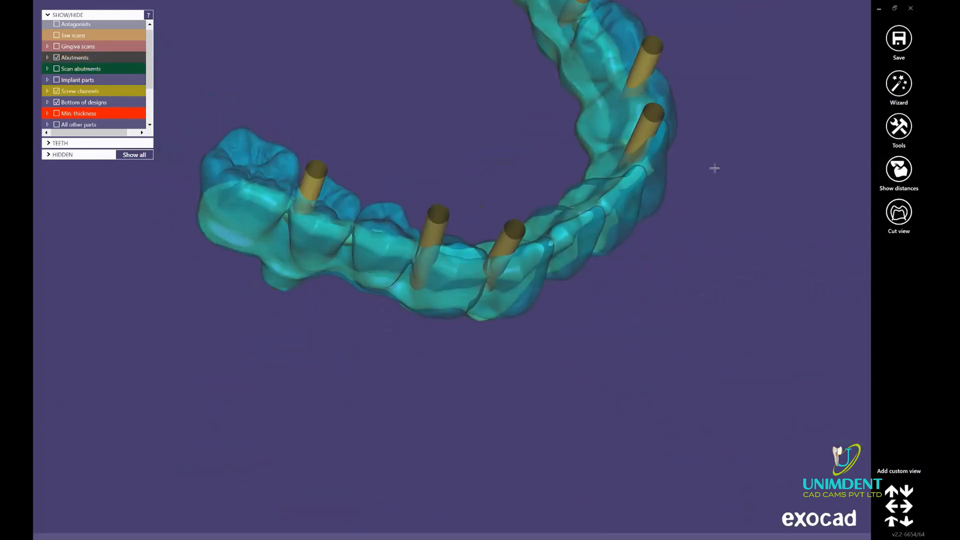
Step: Merge and save the bar restoration, and inspect the screw channel openings in the merged part
right_click(745, 118)
click(790, 209)
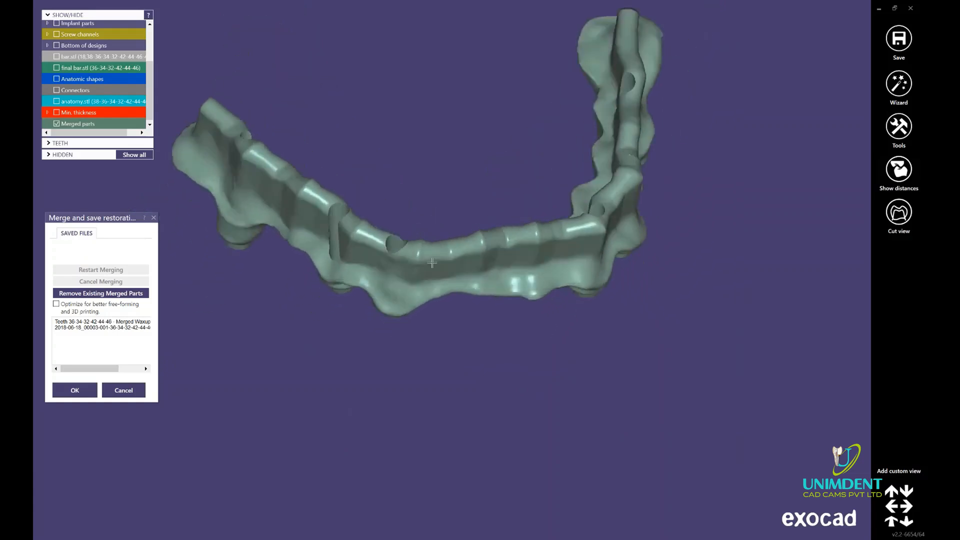
right_drag(438, 257, 396, 255)
scroll(604, 197, up, 3)
right_drag(606, 193, 608, 186)
scroll(540, 225, down, 3)
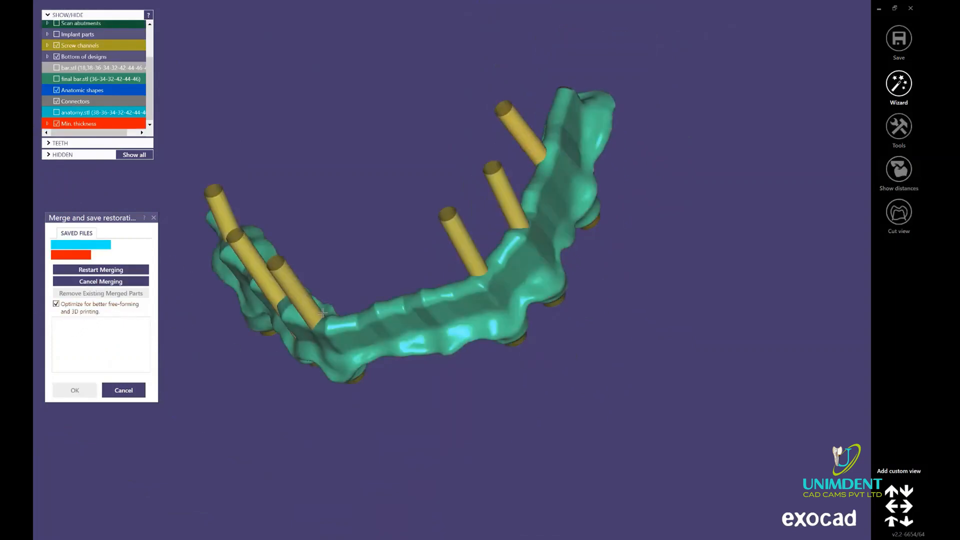
Step: Merge the bar again with optimization for better free-forming and 3D printing enabled, and accept the merged part
right_drag(322, 313, 457, 244)
scroll(456, 243, up, 3)
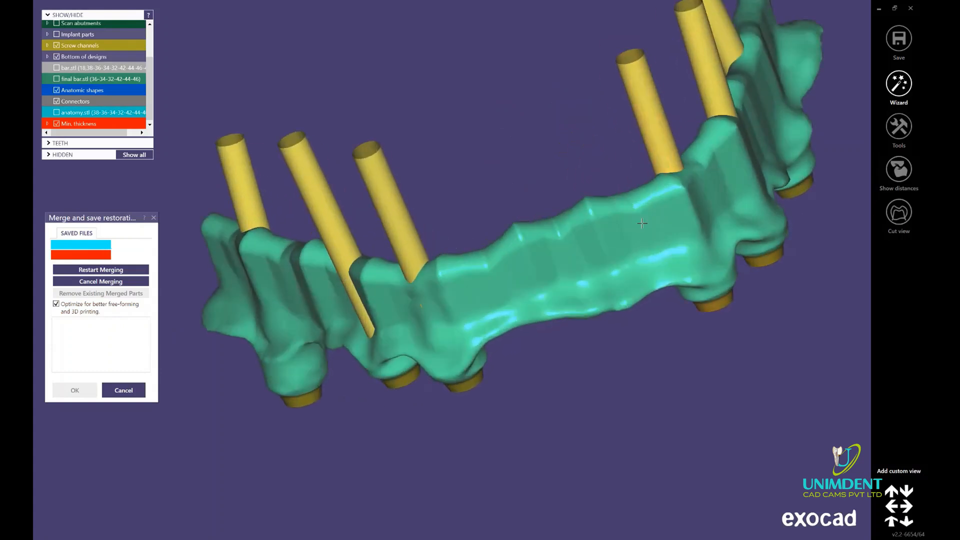
right_drag(573, 258, 488, 235)
scroll(488, 235, down, 3)
click(87, 390)
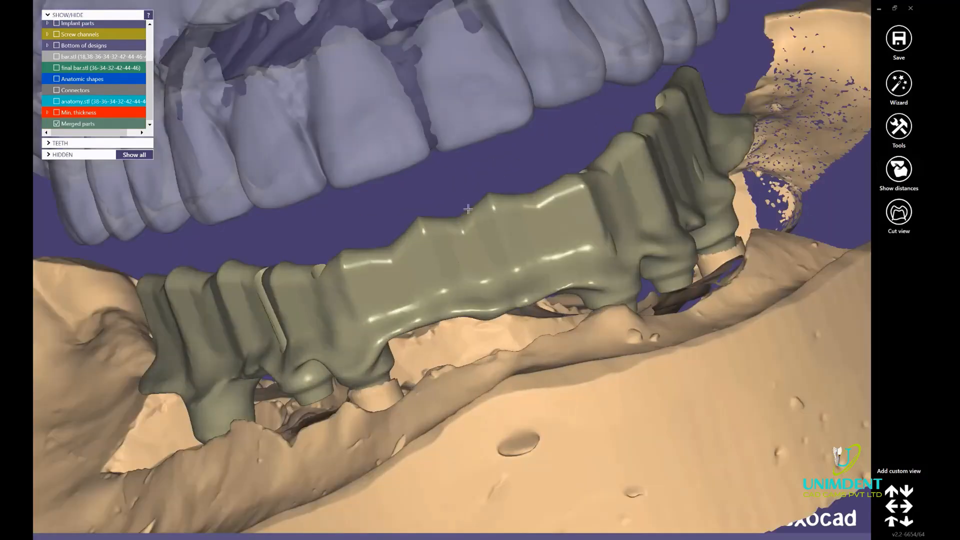
Step: Start free-forming the merged bar with the free Add/Remove brush and reduce the brush strength
right_click(484, 216)
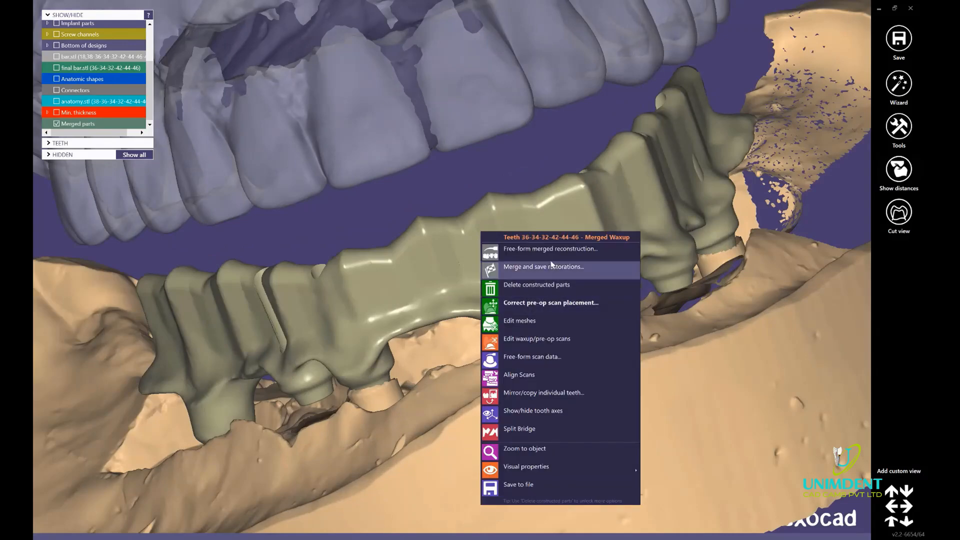
click(523, 251)
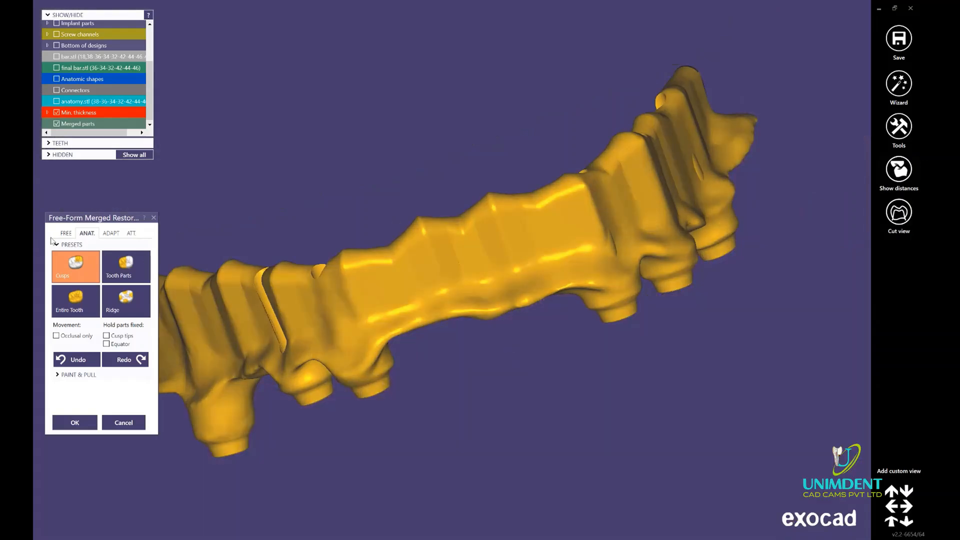
click(65, 233)
scroll(505, 234, up, 5)
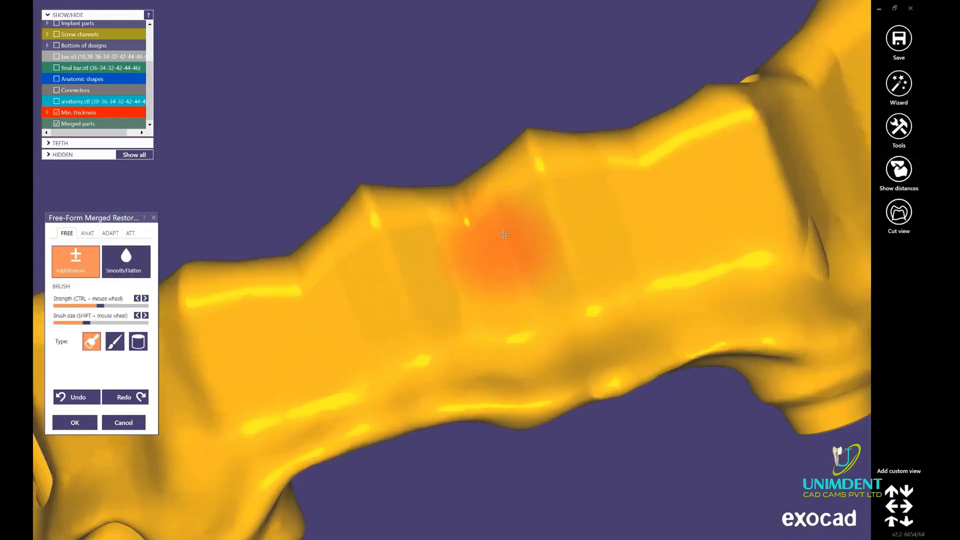
ctrl+scroll(440, 255, down, 3)
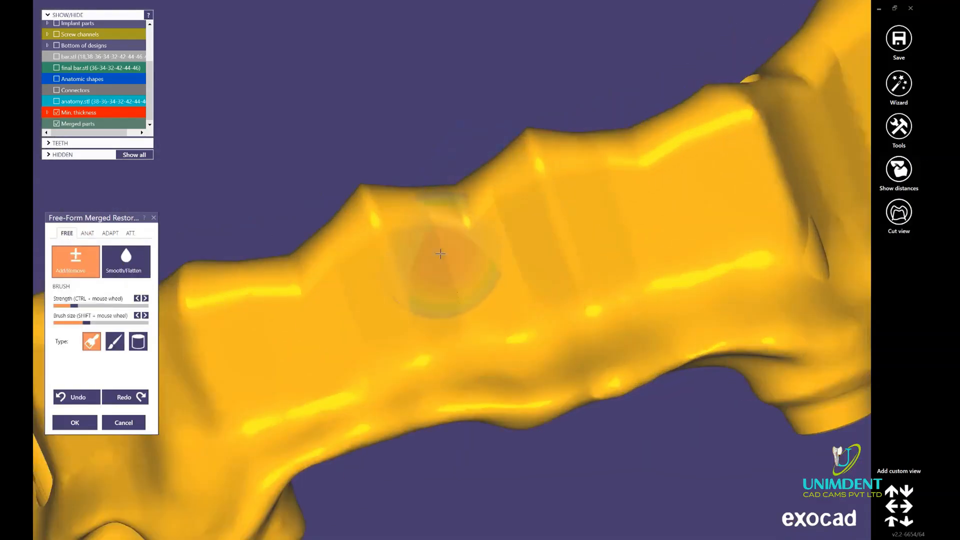
ctrl+scroll(440, 253, down, 2)
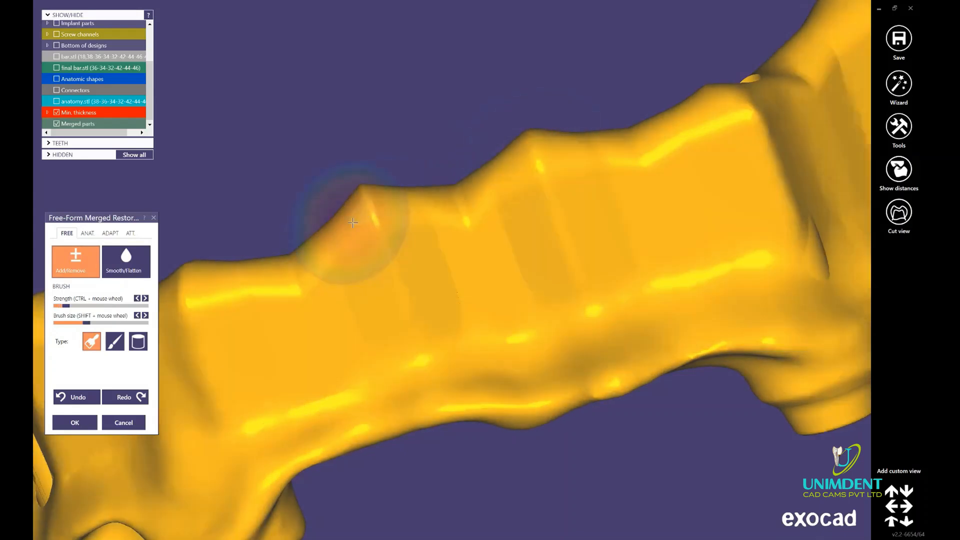
Step: Examine the merged bar's surface and screw channel openings along the whole arch for areas needing free-forming
mouse_move(361, 272)
right_down()
mouse_move(366, 280)
mouse_move(345, 274)
right_up()
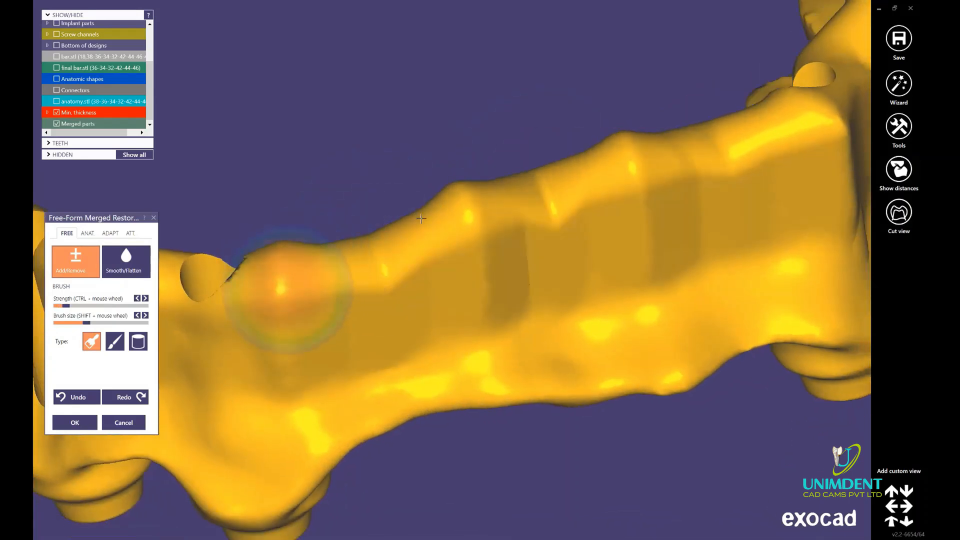
right_drag(421, 218, 592, 60)
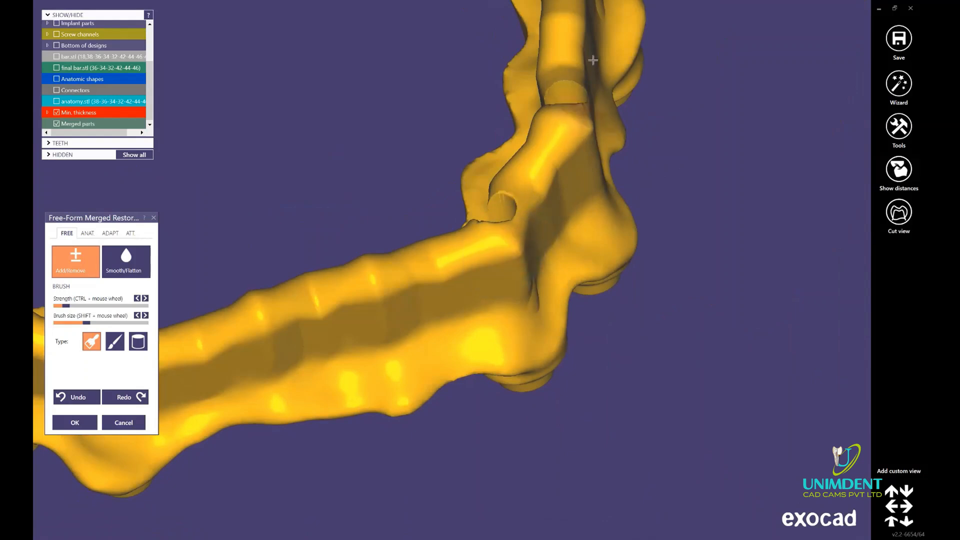
right_drag(539, 145, 456, 165)
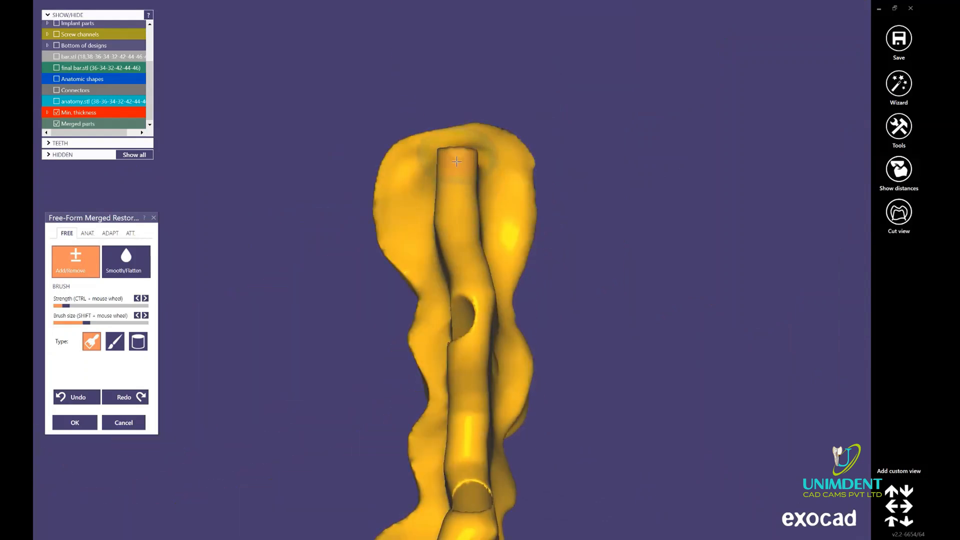
scroll(456, 162, down, 3)
middle_drag(456, 161, 447, 84)
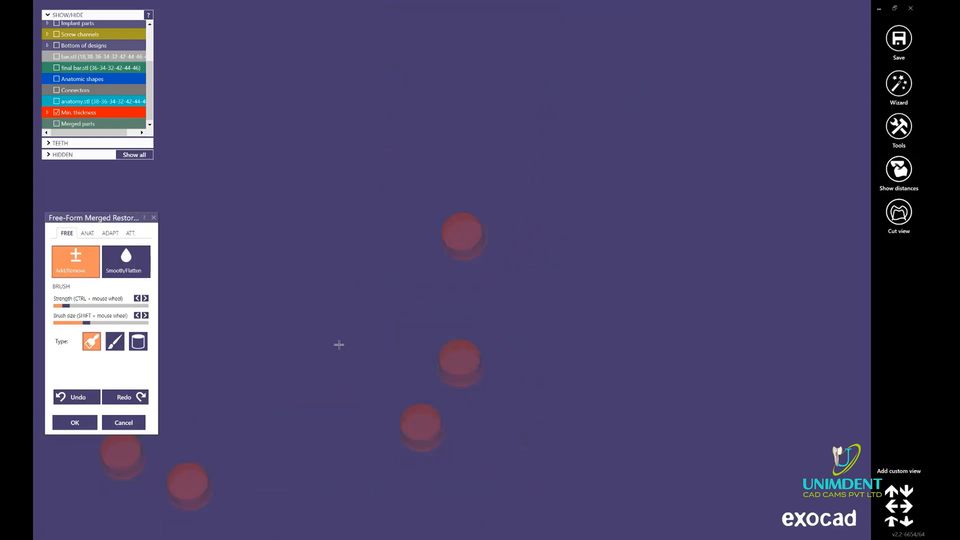
middle_drag(339, 344, 493, 189)
middle_drag(269, 228, 398, 194)
scroll(398, 194, up, 4)
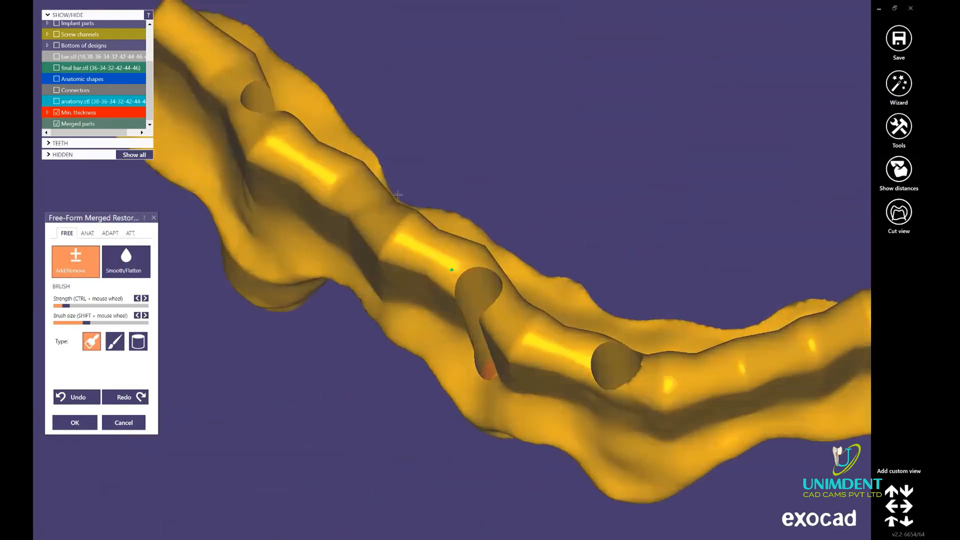
right_drag(398, 195, 390, 227)
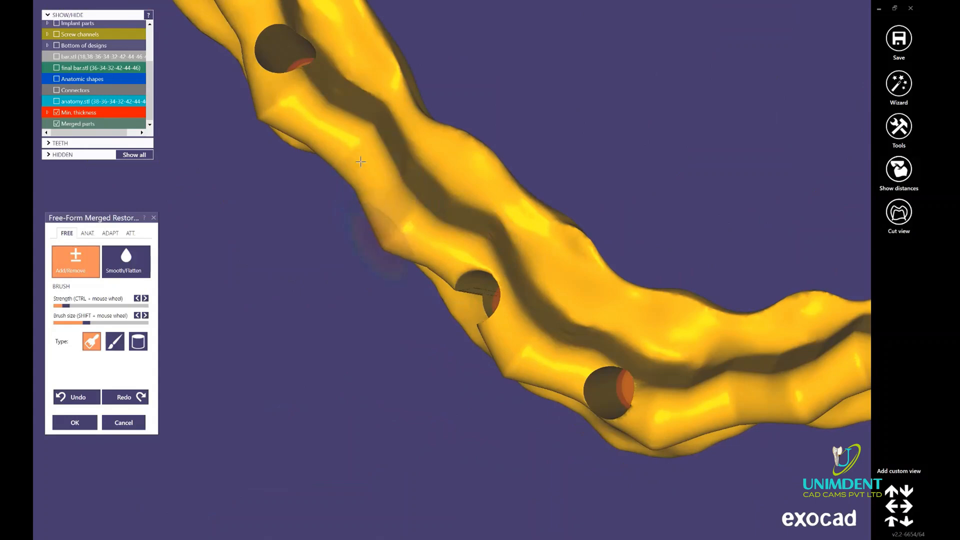
middle_click(280, 101)
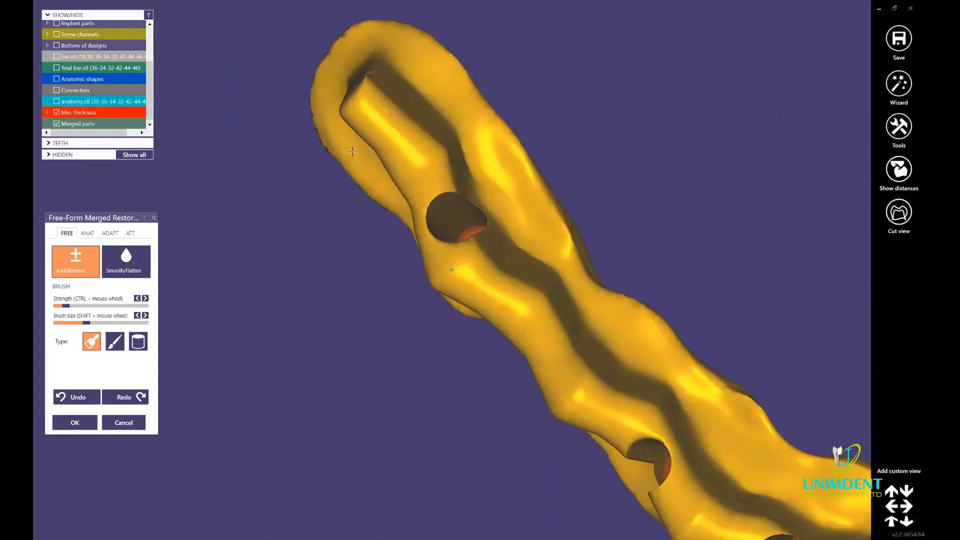
scroll(352, 151, up, 2)
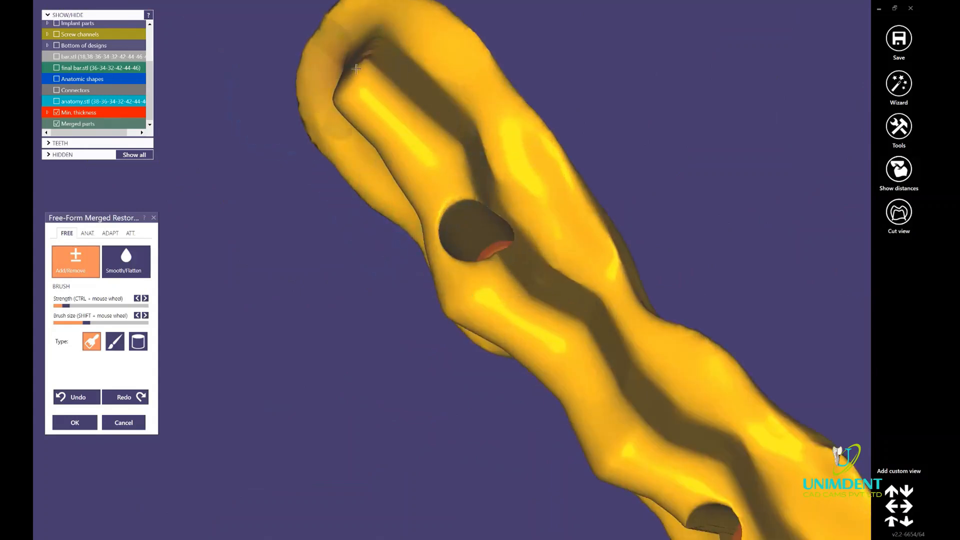
Step: Reduce the brush size and fill the small slot-shaped opening in the bar's outer wall above an implant connection with material
scroll(437, 224, down, 9)
right_drag(574, 279, 586, 278)
middle_click(675, 268)
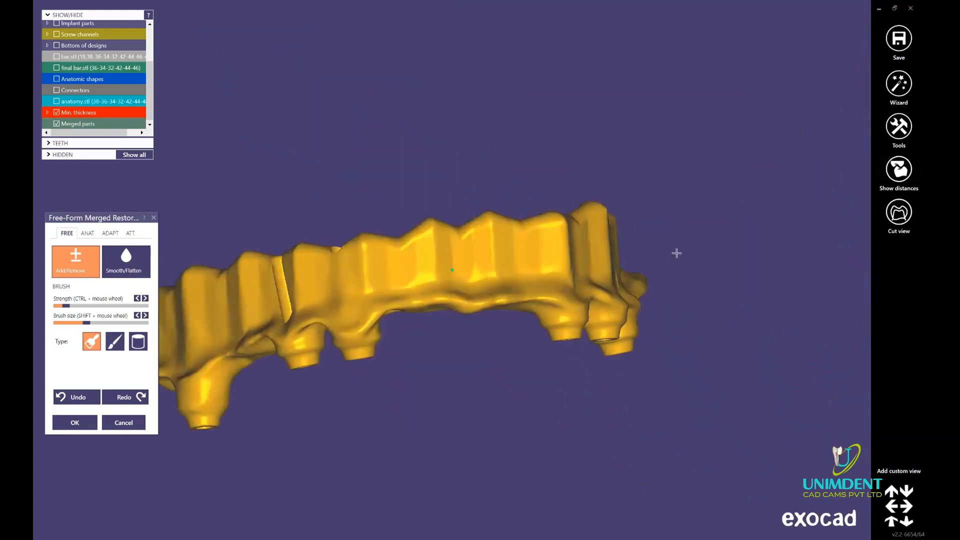
right_drag(676, 253, 600, 266)
scroll(602, 267, up, 8)
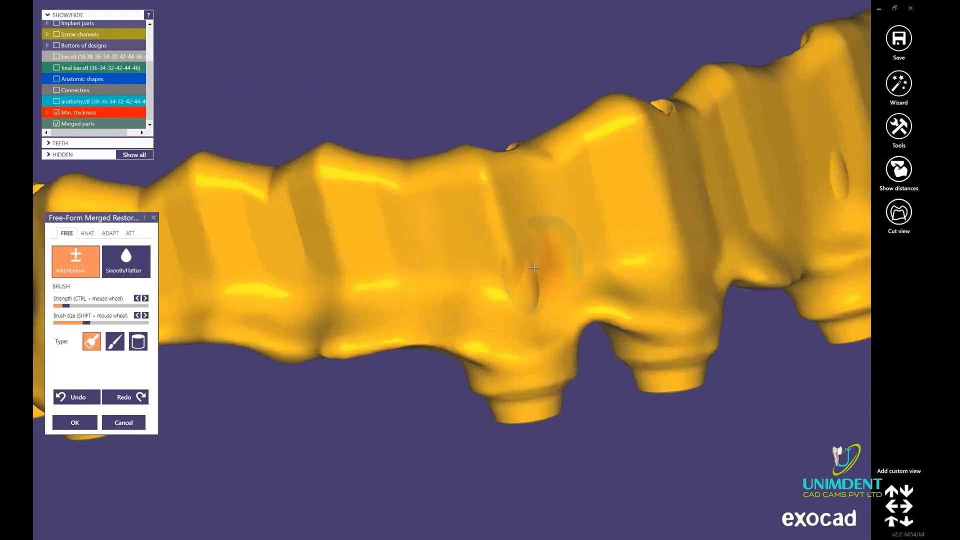
shift+scroll(533, 269, down, 5)
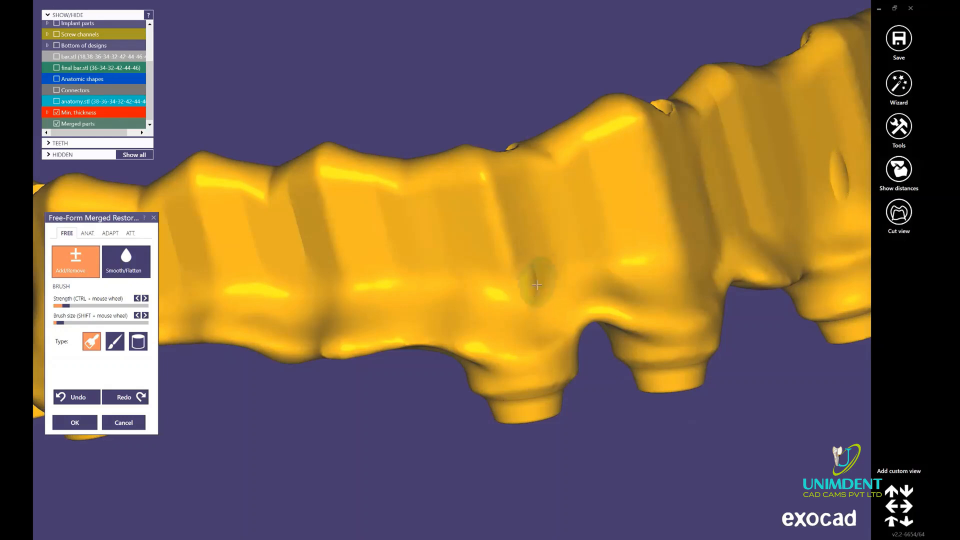
drag(536, 285, 532, 287)
Step: Enlarge the brush slightly and fill the remaining small opening on the outer wall of the bar's posterior section
middle_click(599, 241)
scroll(598, 241, down, 3)
scroll(607, 222, down, 5)
right_drag(606, 222, 672, 189)
scroll(671, 189, up, 3)
shift+scroll(671, 190, up, 3)
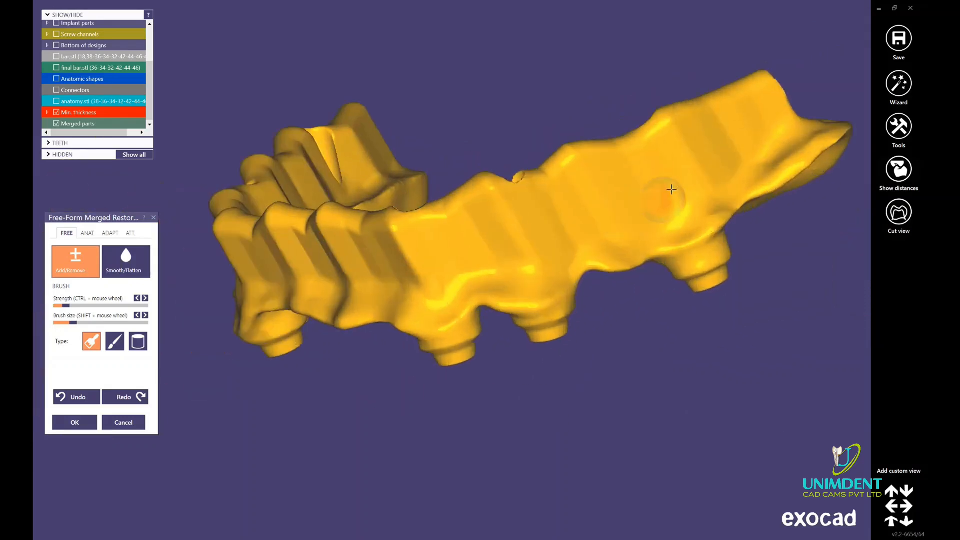
drag(671, 190, 674, 201)
Step: Check the bar's opposite side and overall shape, accept the free-forming, and save the modifications to the waxup STL file
scroll(645, 214, down, 3)
mouse_move(280, 250)
right_down()
mouse_move(350, 253)
mouse_move(319, 280)
right_up()
scroll(300, 296, up, 5)
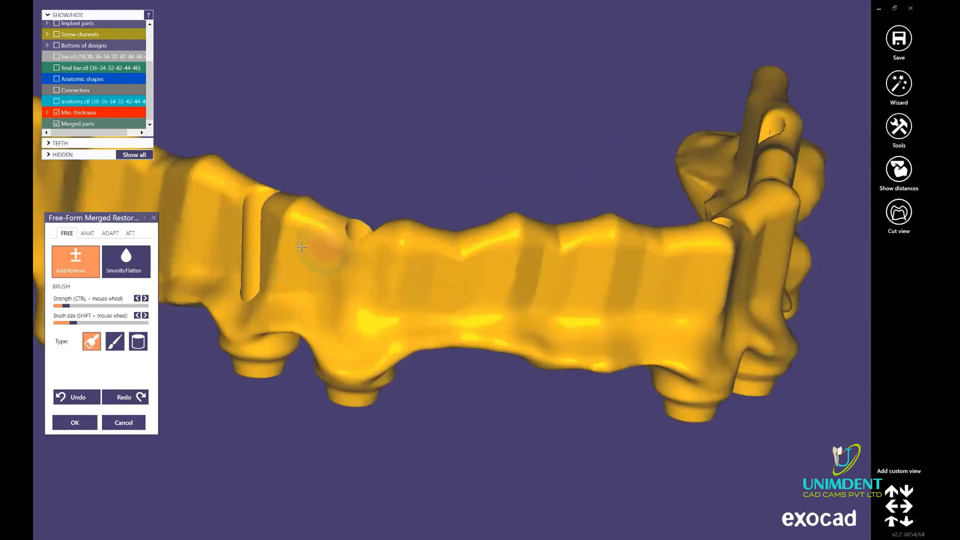
middle_click(229, 257)
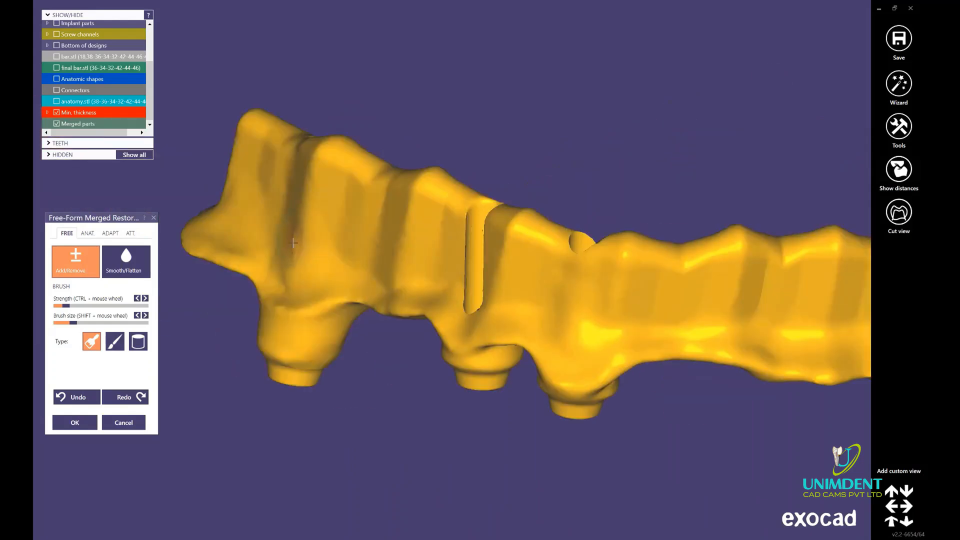
right_drag(350, 200, 661, 286)
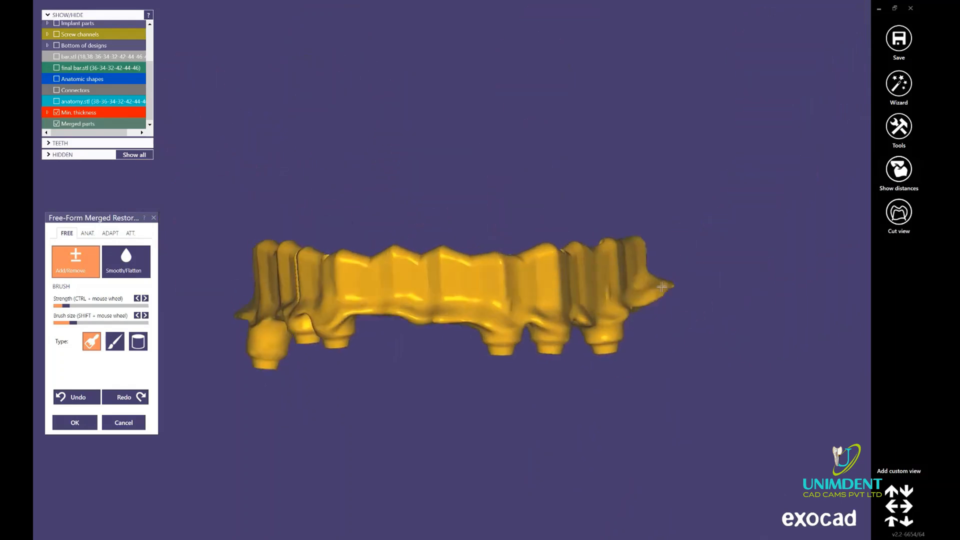
click(80, 422)
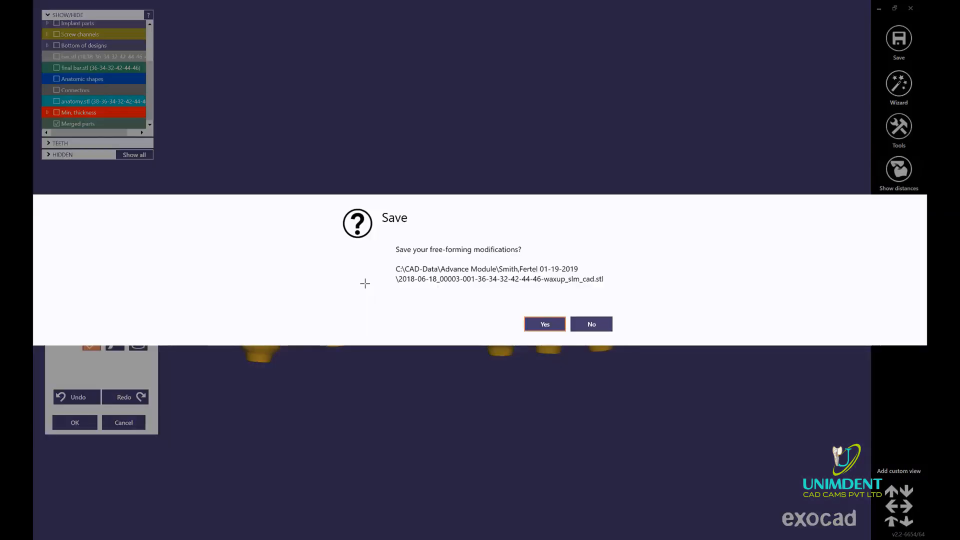
click(546, 326)
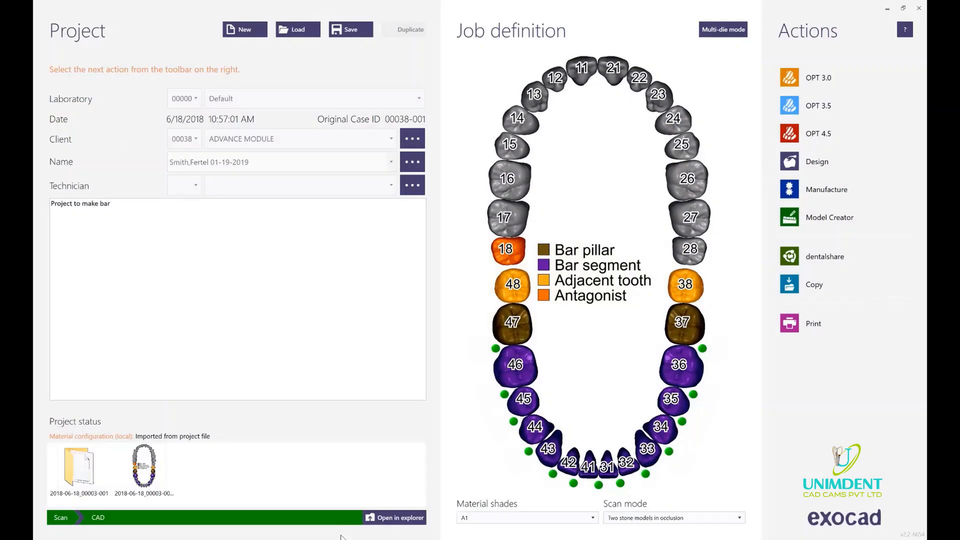
Step: Open the project's folder in the file explorer and select the waxup_slm_cad 3D file together with the constructionInfo file
click(395, 517)
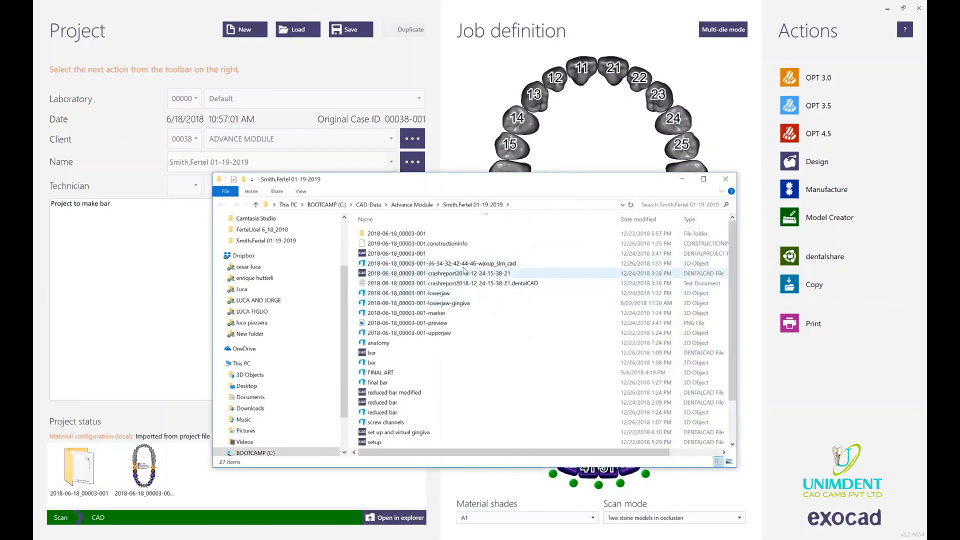
click(460, 265)
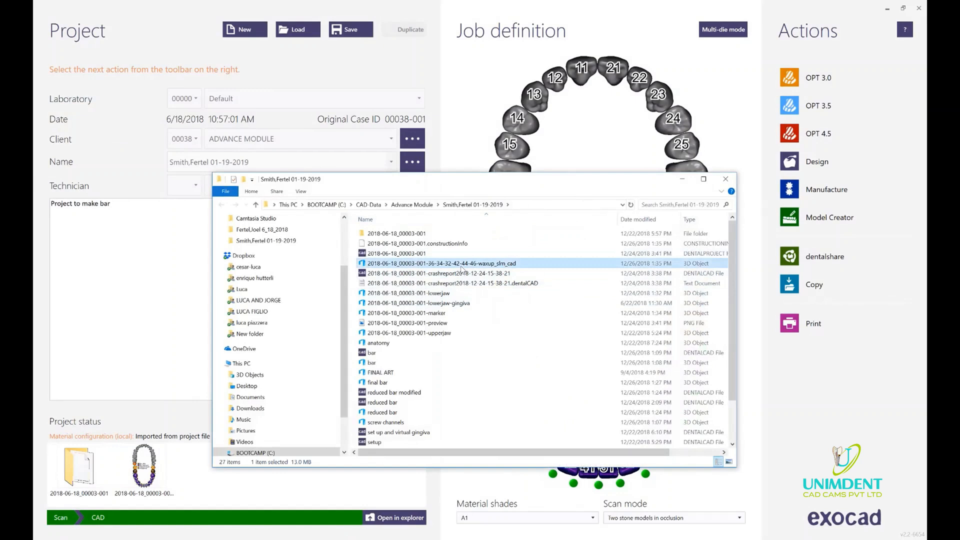
ctrl+click(453, 244)
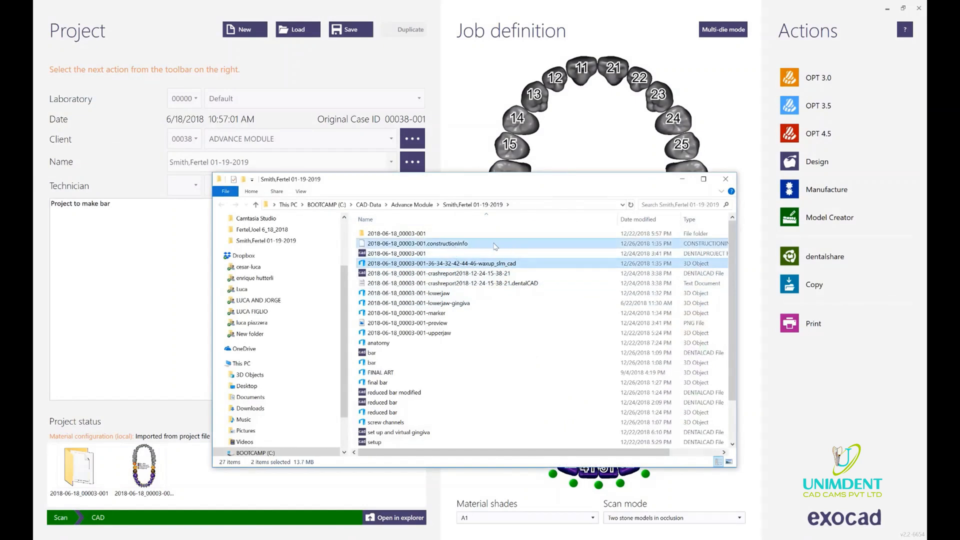